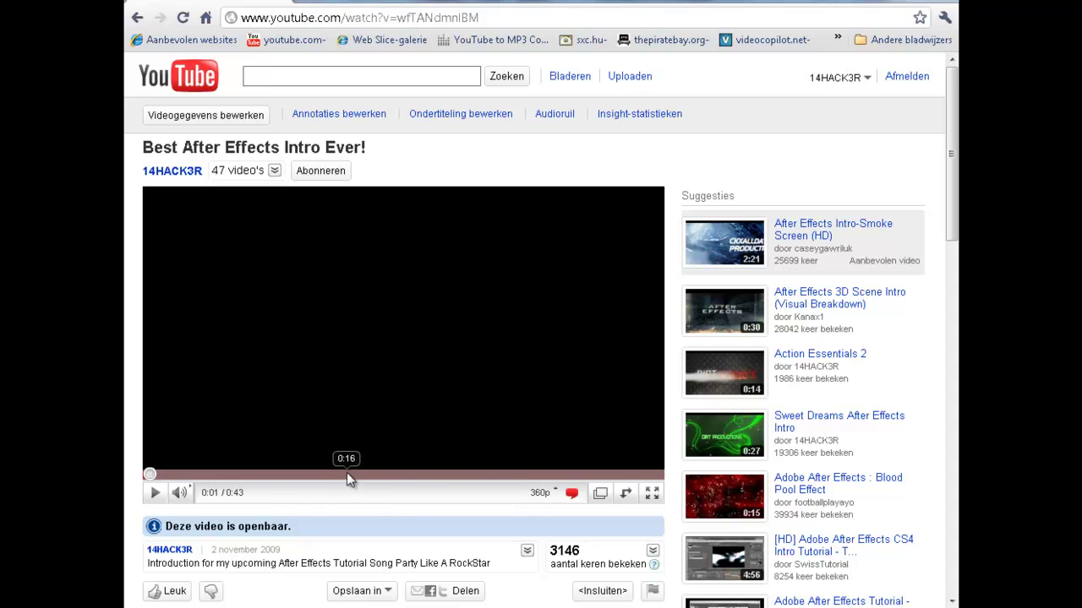
- Play the Blood Burst title section of the intro video, silence its volume and pause playback
click(350, 475)
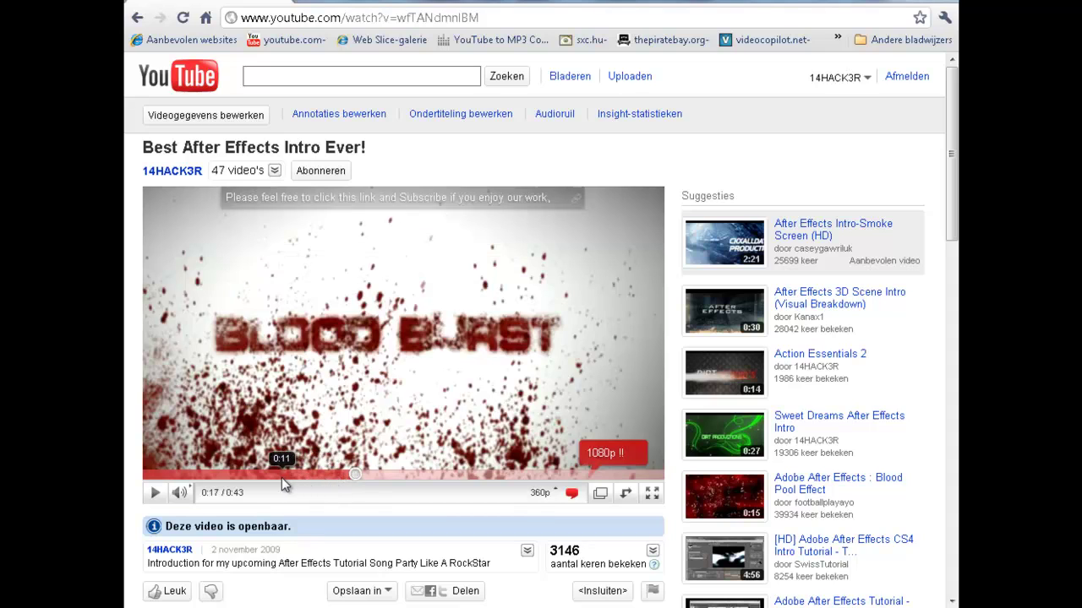
click(249, 475)
click(156, 494)
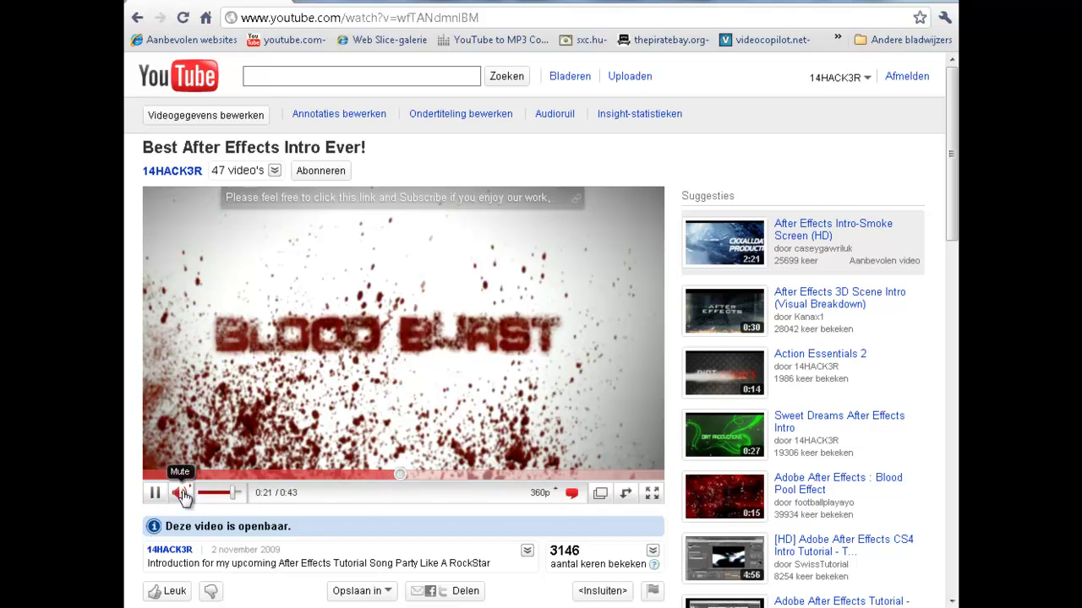
click(202, 497)
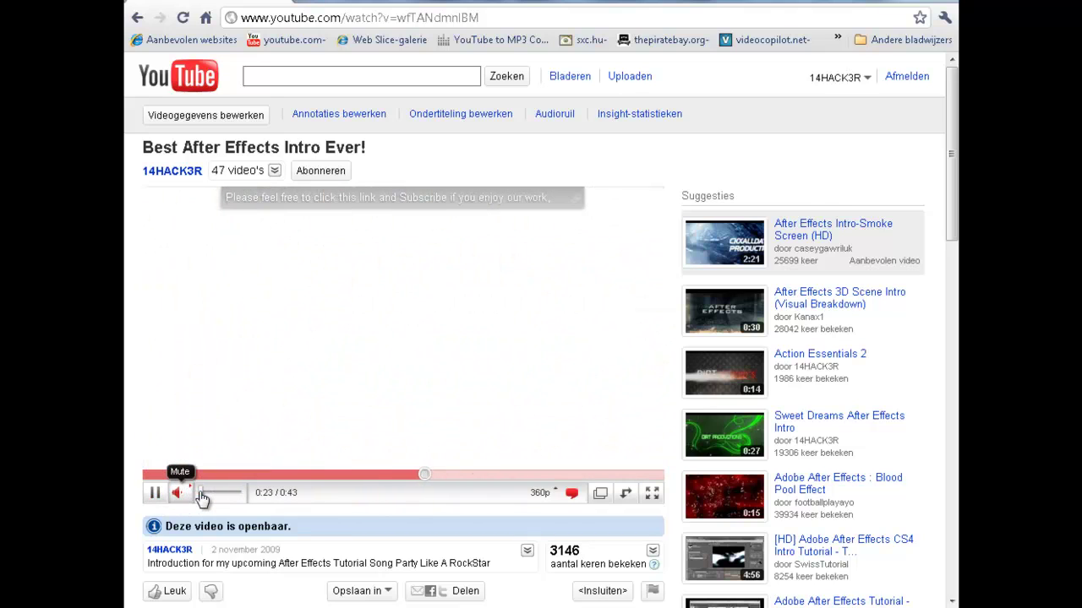
click(154, 494)
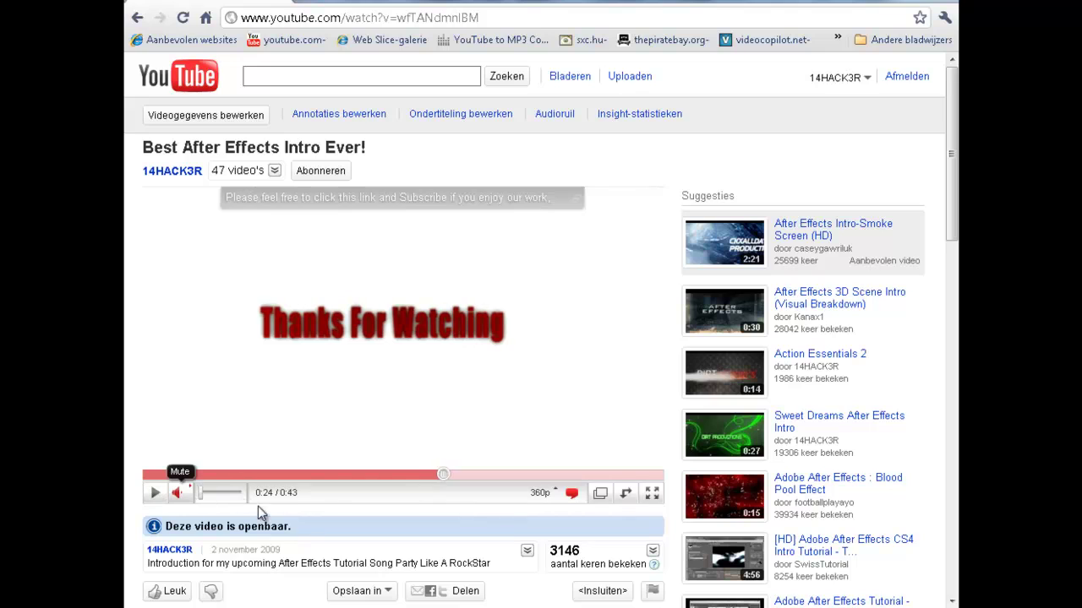
- Examine the Blood Burst title animation between about 0:19 and 0:22 of the intro video
click(398, 477)
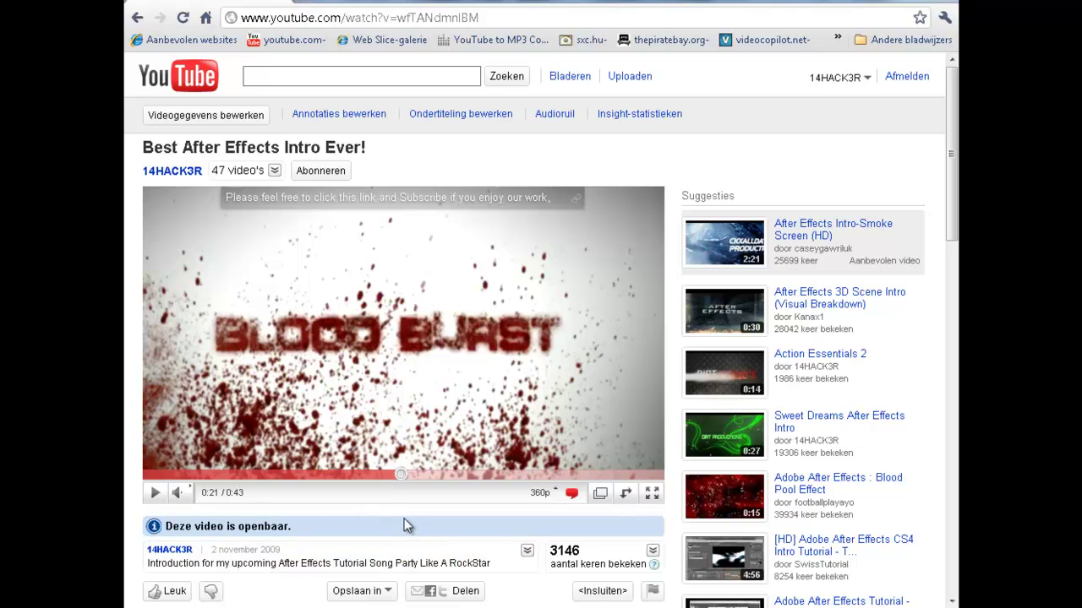
mouse_move(397, 526)
mouse_move(413, 475)
mouse_down()
mouse_move(423, 475)
mouse_move(413, 477)
mouse_up()
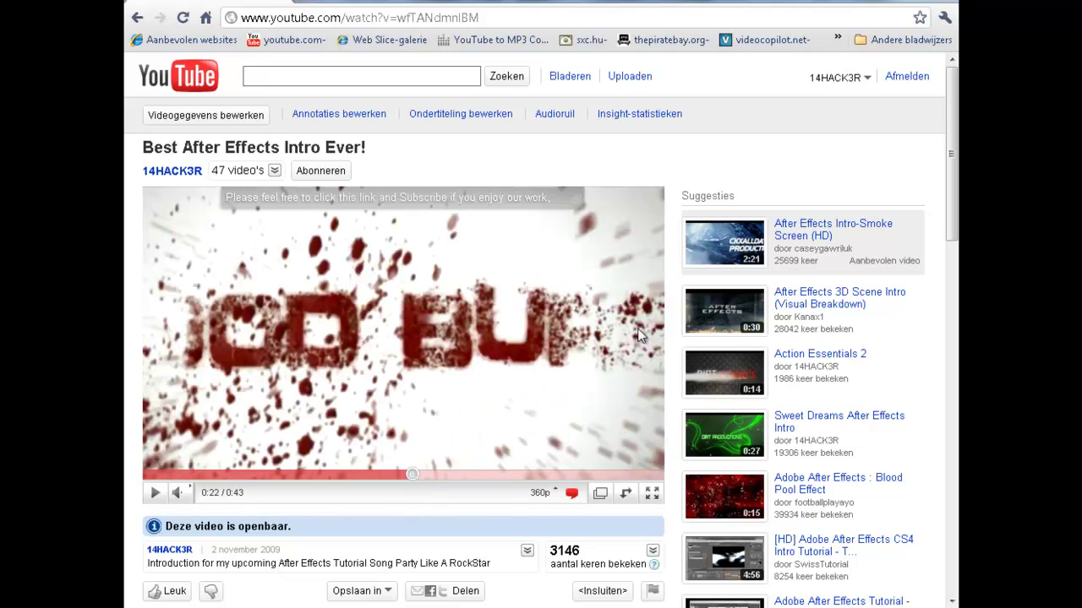
click(377, 475)
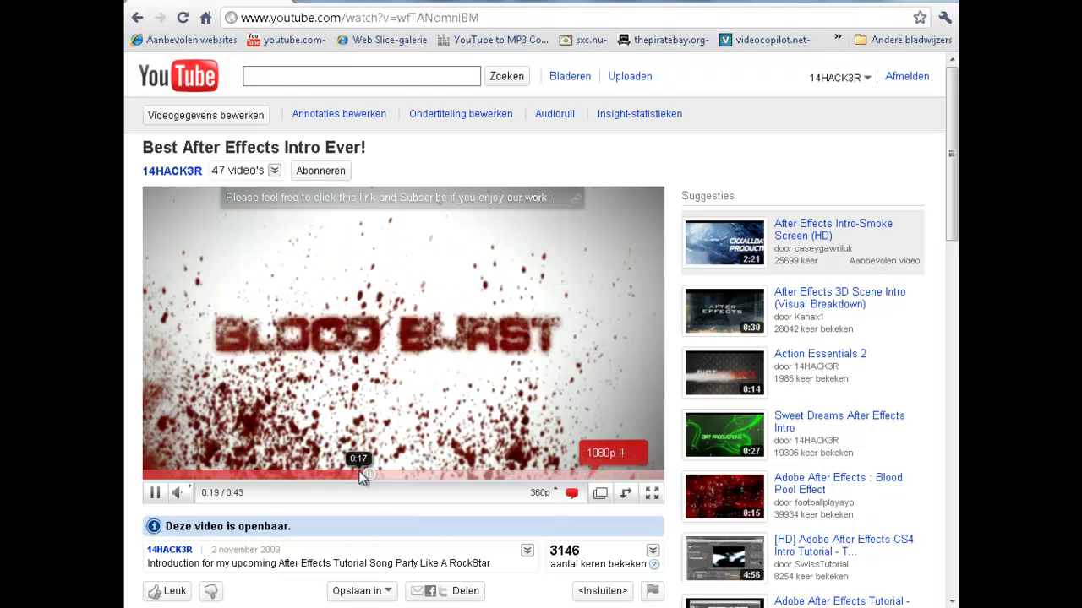
click(359, 441)
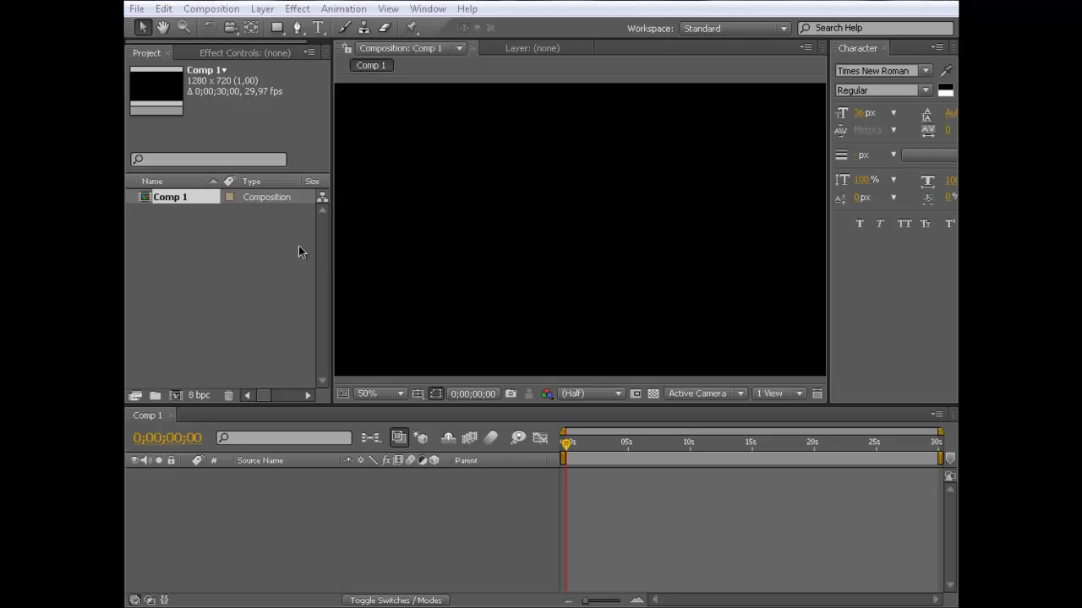
- Save the peeling-paint image from the browser to the desktop as the JPEG stock-photo-rust-metal-grunge-texture-04
click(227, 283)
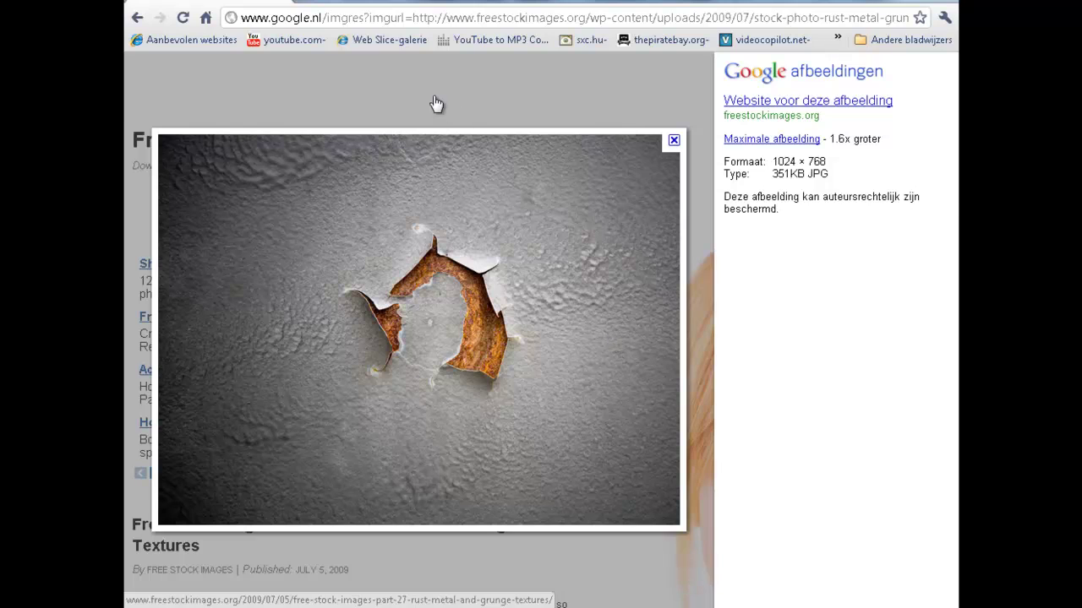
right_click(410, 295)
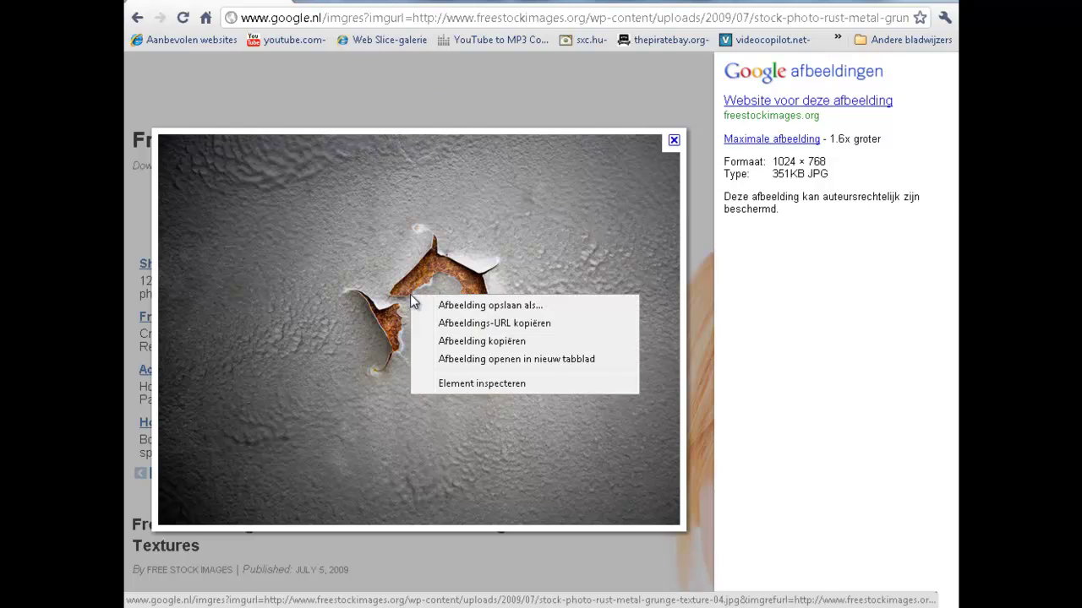
click(439, 308)
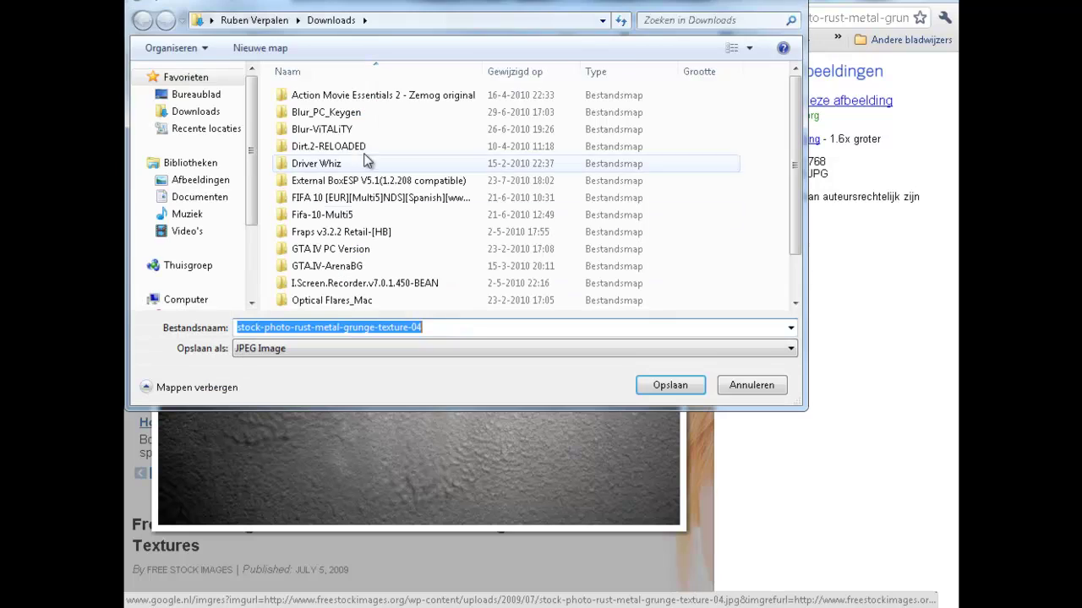
click(190, 92)
click(667, 384)
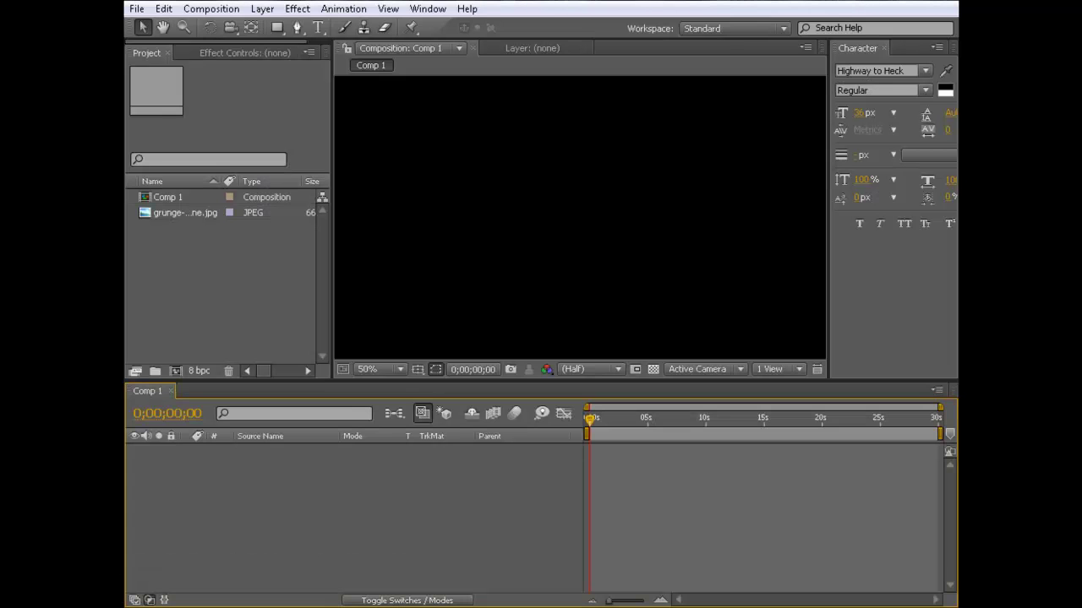
- Place the imported stock-photo-rust-metal-grunge-texture-04.jpg in Comp 1 and inspect its peeled area up close
drag(184, 212, 276, 532)
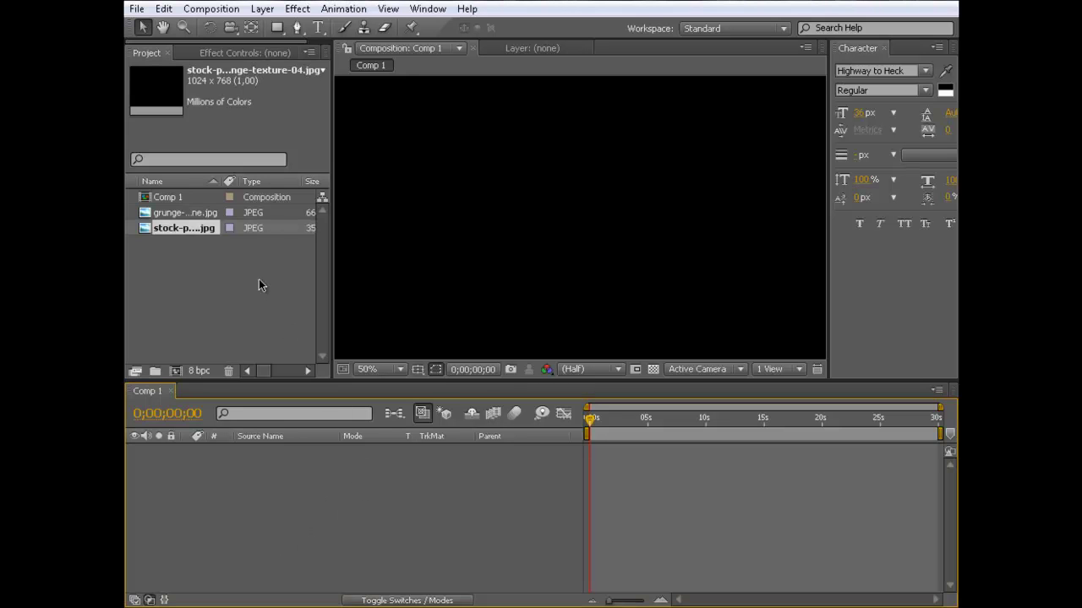
drag(178, 230, 553, 290)
scroll(554, 290, down, 1)
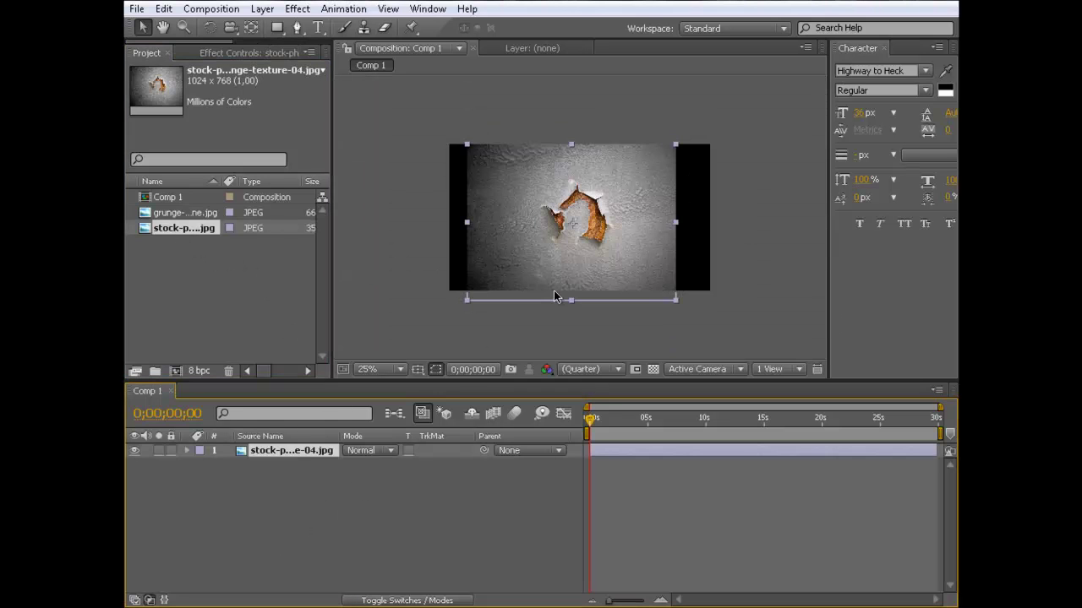
scroll(606, 207, up, 3)
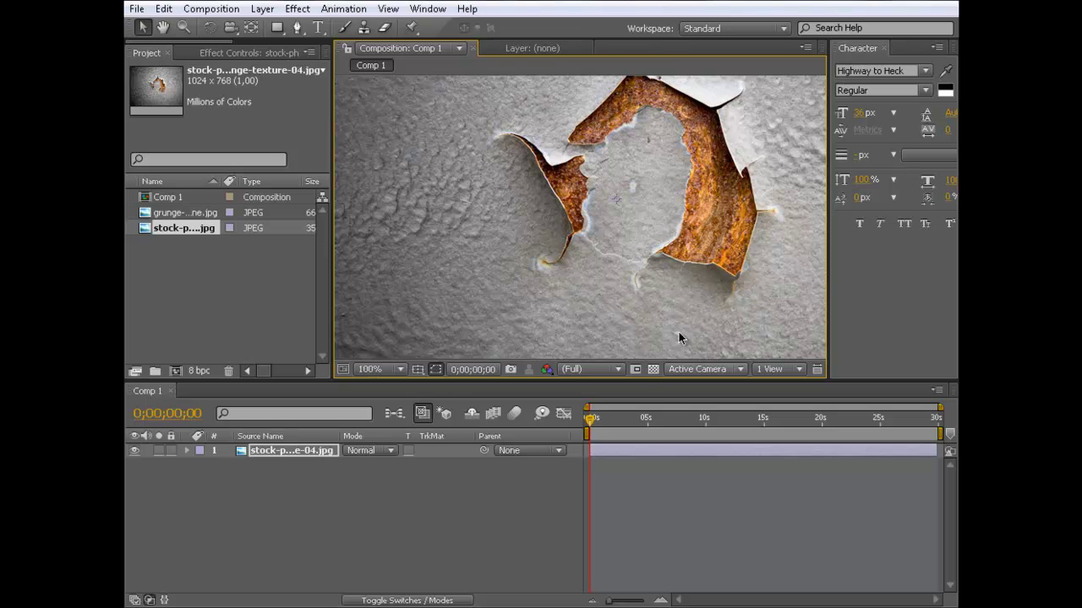
scroll(652, 270, down, 4)
scroll(651, 269, up, 4)
- With the Pen tool, draw a closed mask loosely around the peeled rust hole, notched inward at its lower edge
drag(614, 381, 614, 503)
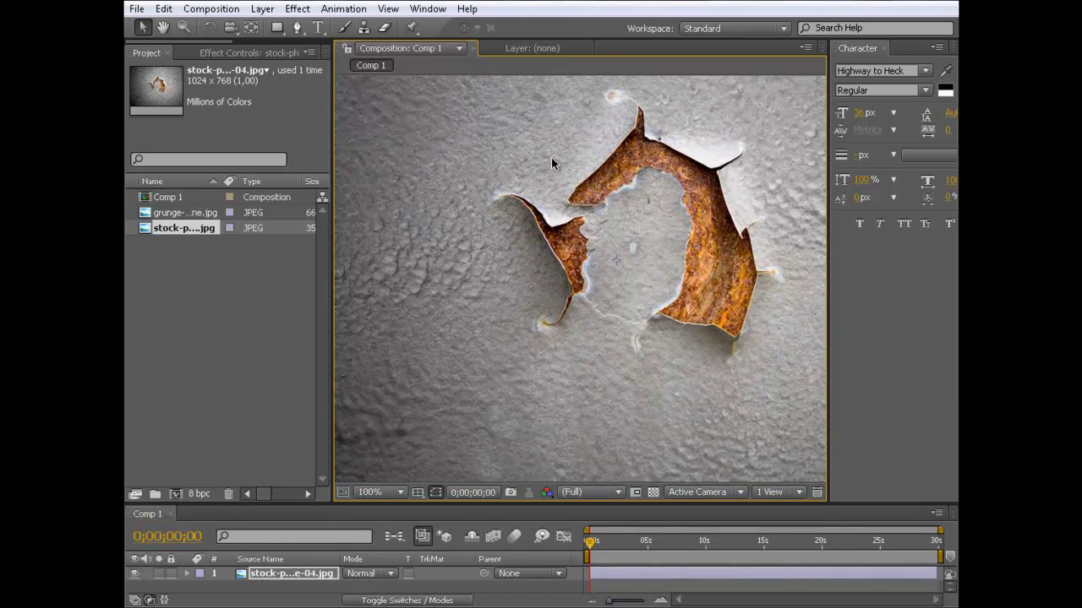
mouse_move(437, 205)
mouse_down()
mouse_move(409, 223)
mouse_move(395, 266)
mouse_up()
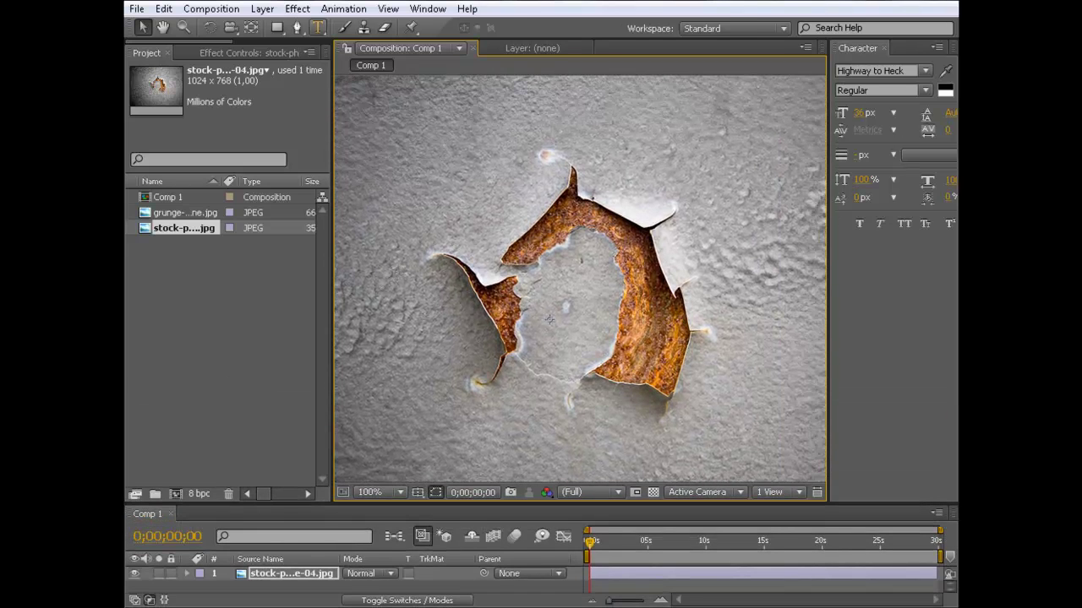
click(296, 28)
key(comma)
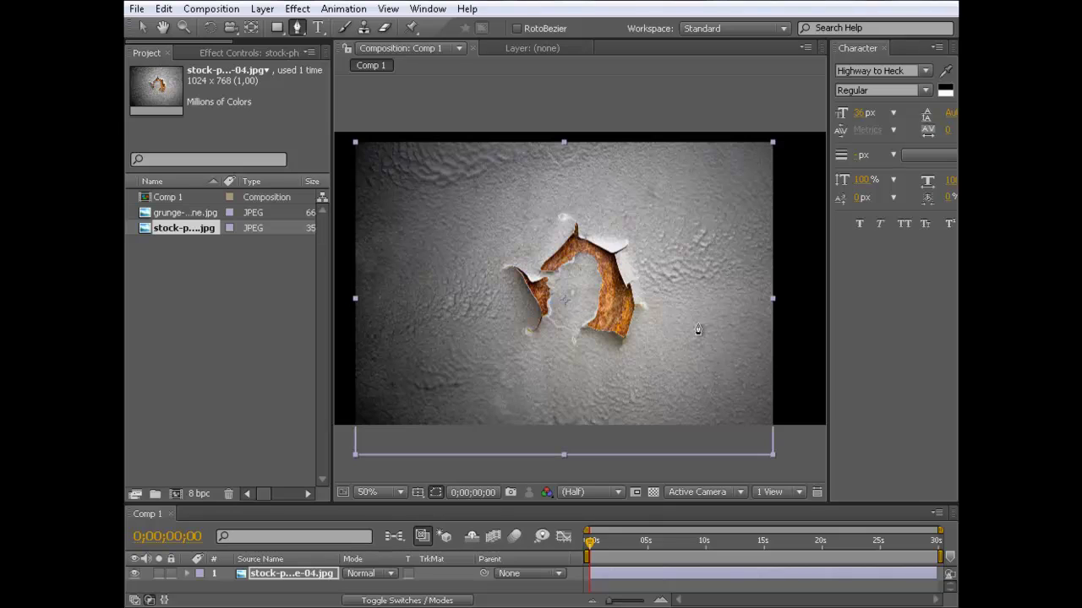
click(696, 339)
click(688, 246)
drag(645, 186, 626, 187)
click(553, 184)
click(491, 217)
click(454, 273)
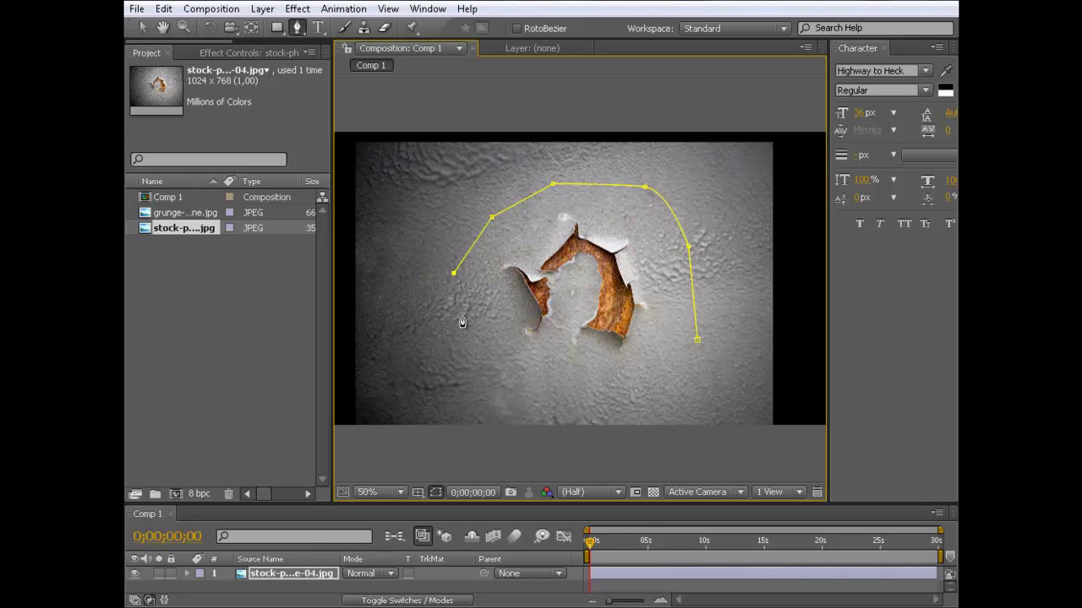
click(467, 338)
click(500, 377)
click(551, 343)
click(560, 327)
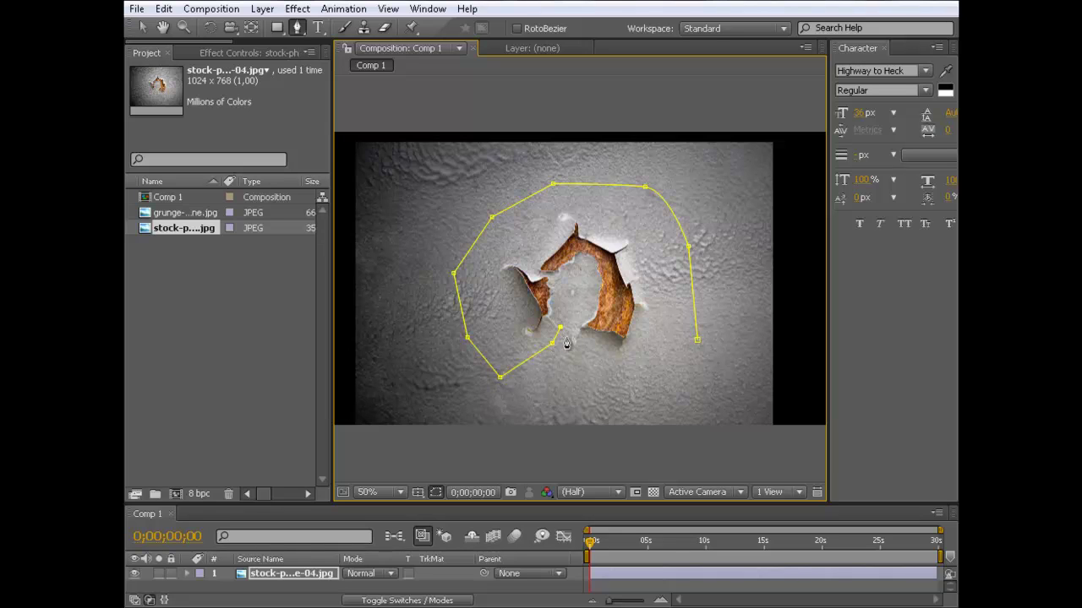
click(577, 343)
click(605, 360)
click(677, 367)
click(697, 341)
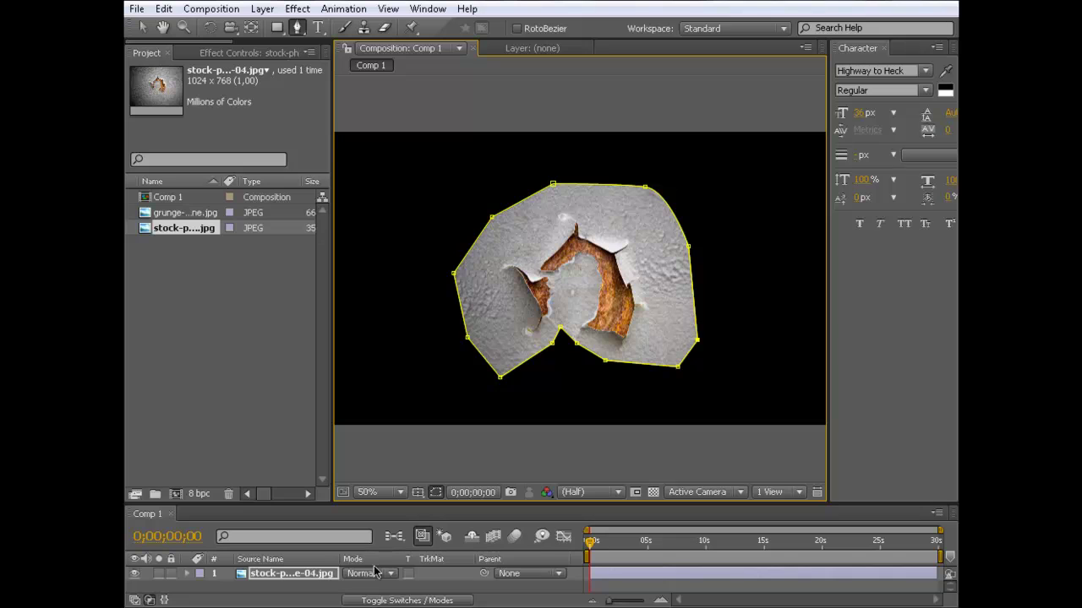
- Set the Mask Feather of the texture layer's Mask 1 to 85 pixels
click(316, 574)
key(f)
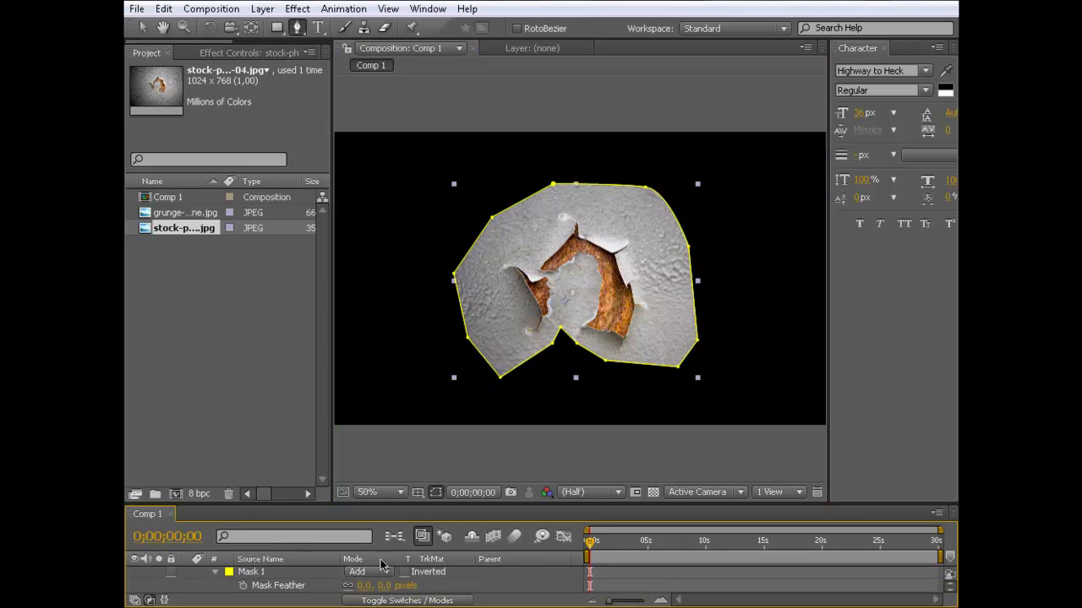
drag(398, 511, 431, 383)
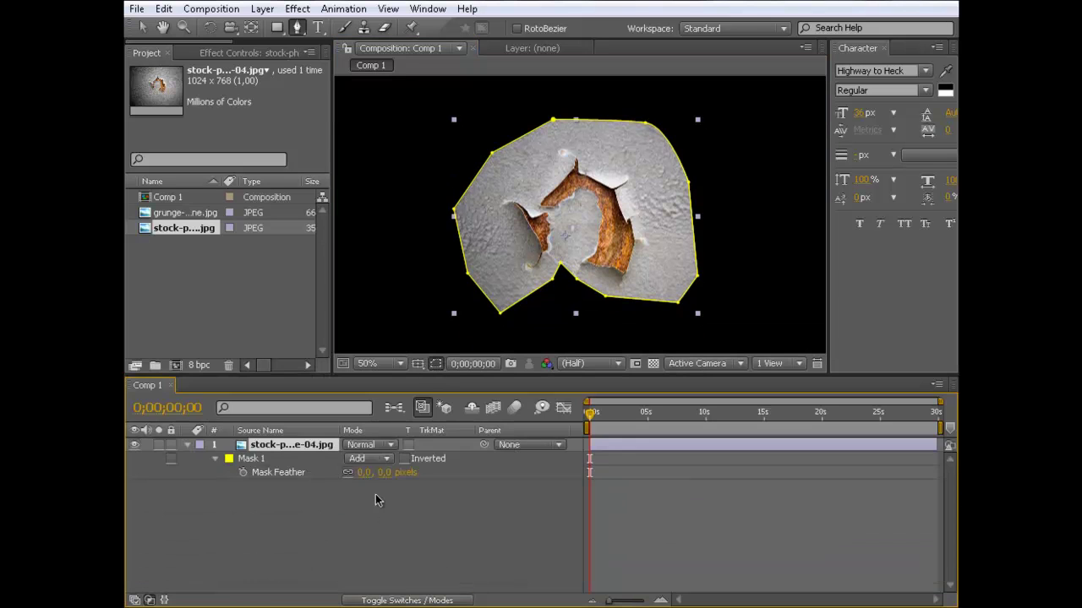
drag(363, 472, 431, 473)
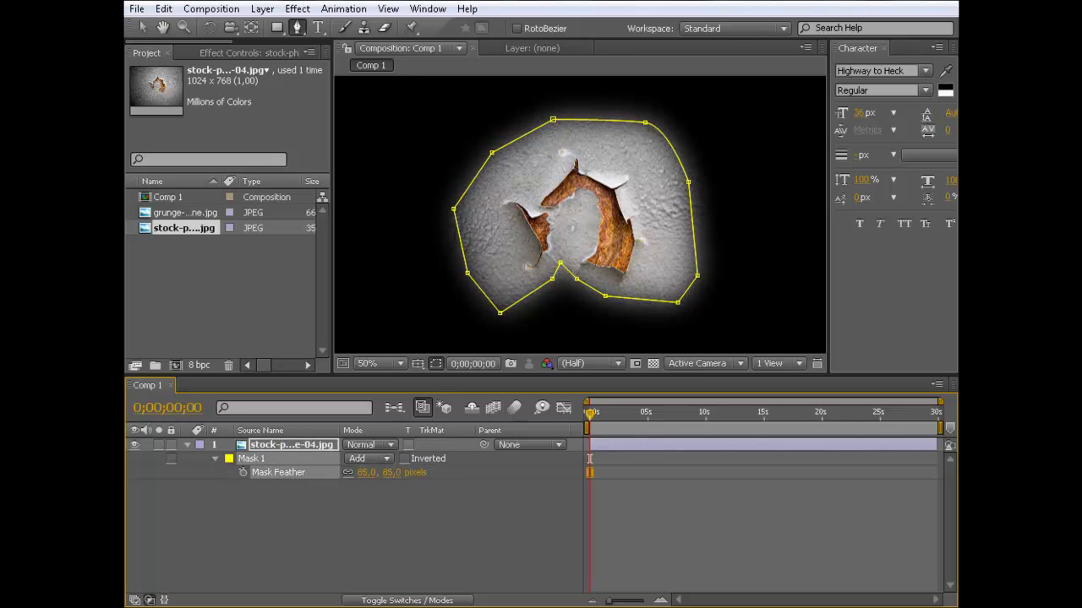
- Duplicate the masked texture layer, move the copy to the left of the original and rotate it to -85°
click(142, 28)
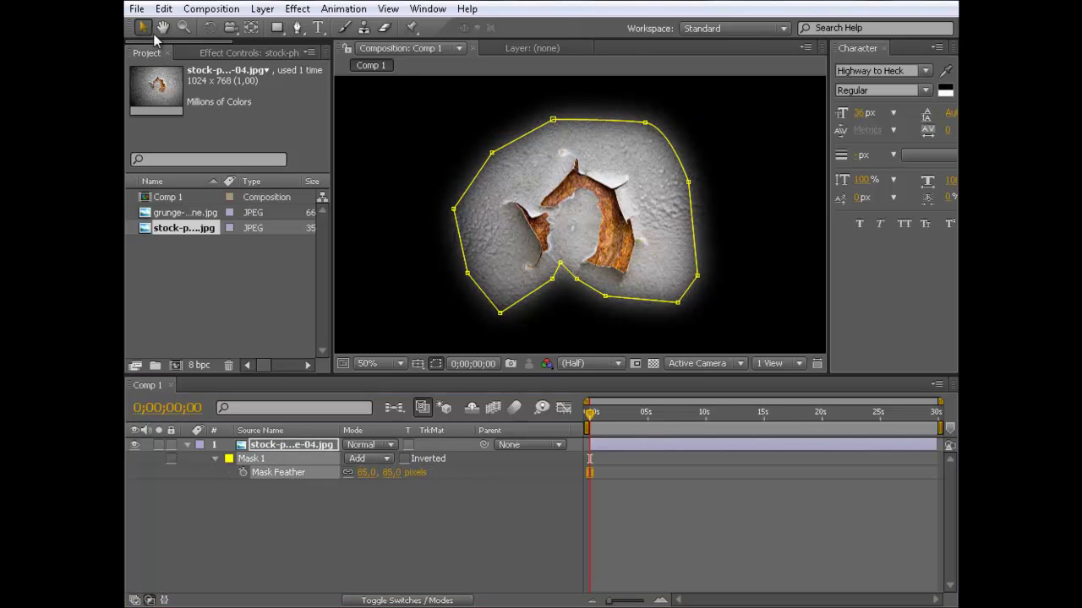
click(281, 444)
key(ctrl+d)
drag(524, 287, 384, 291)
key(r)
drag(363, 458, 317, 463)
- Scale up the rotated texture copy until its mask spans roughly the full height of the composition
key(comma)
key(comma)
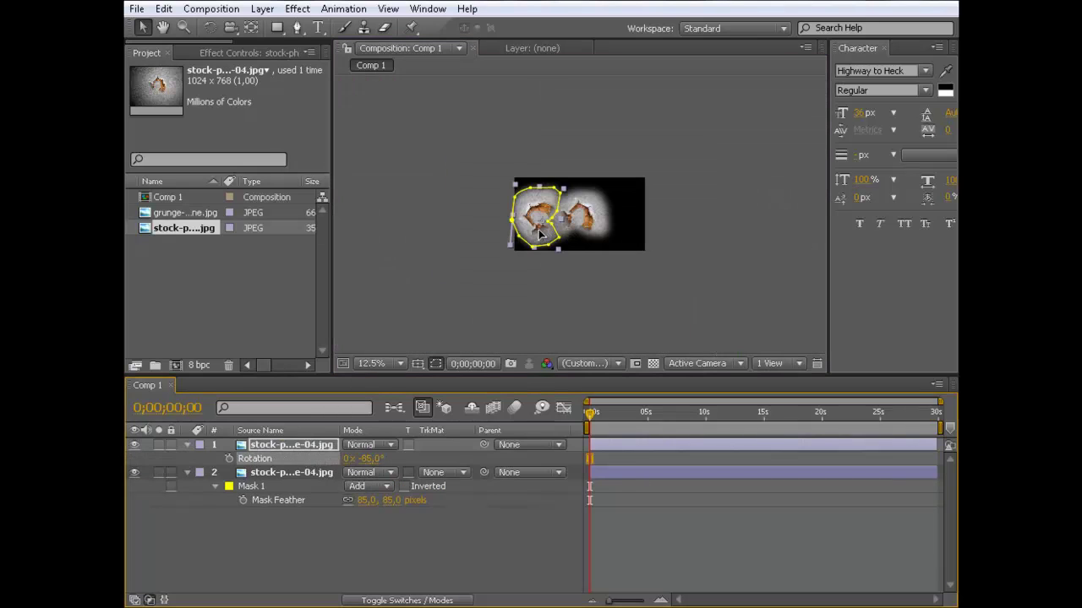
click(563, 234)
key(period)
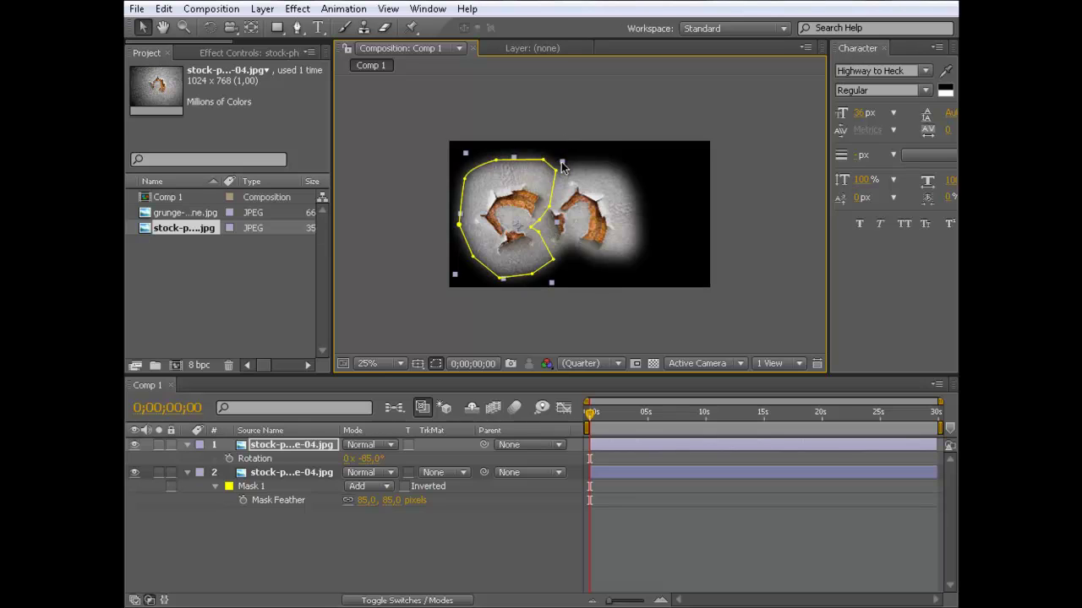
drag(562, 162, 607, 150)
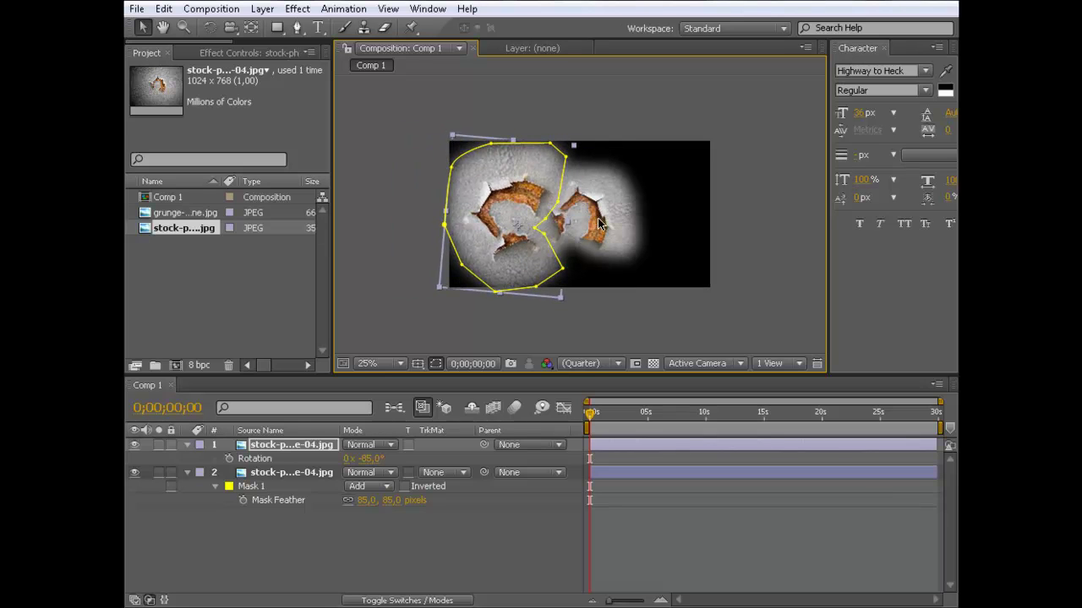
- Duplicate the original texture layer, move the copy to the right of the composition and rotate it to -43°
click(310, 472)
key(ctrl+d)
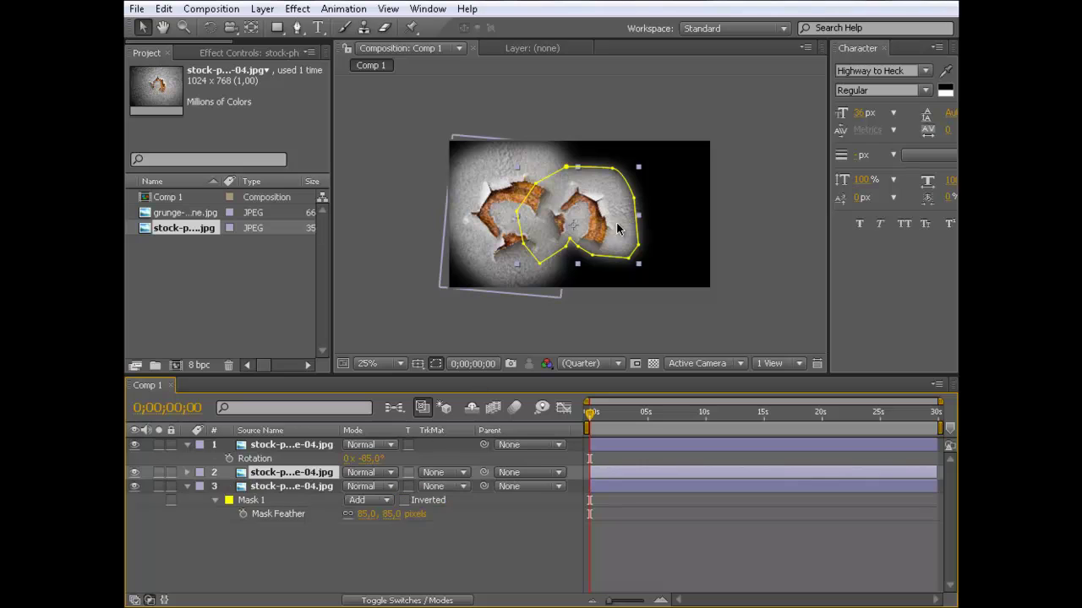
drag(598, 217, 651, 210)
key(r)
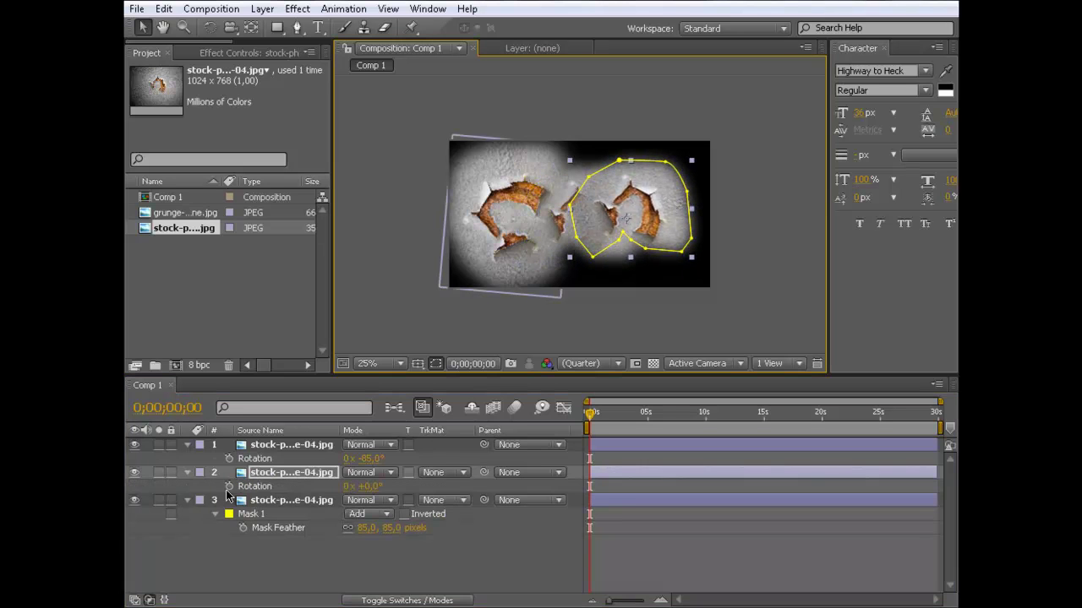
drag(375, 487, 338, 486)
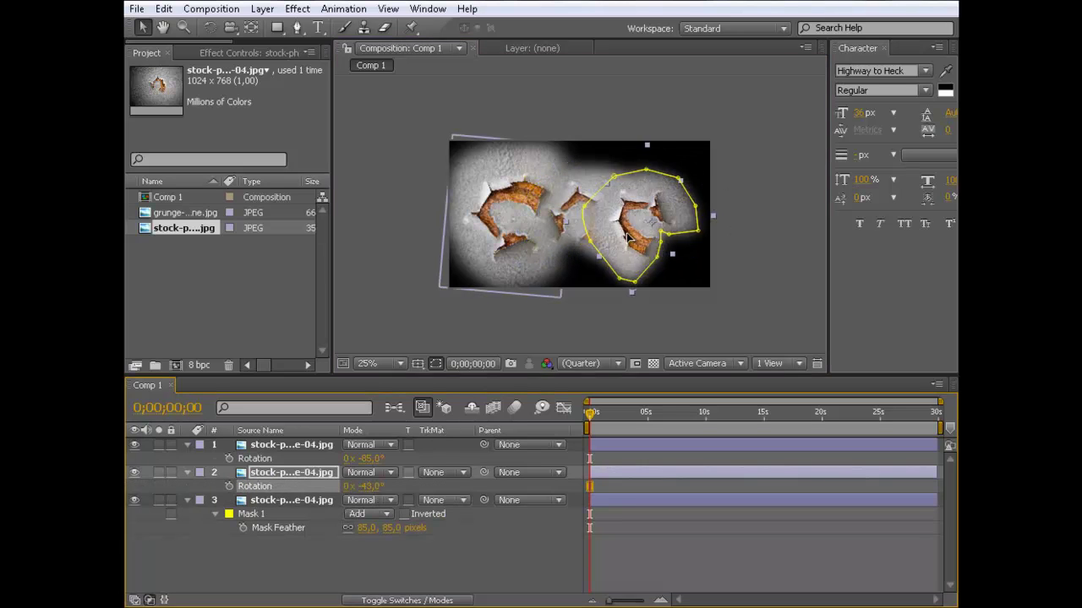
drag(614, 245, 623, 246)
- Set the blending mode of the two rotated texture copies to Overlay
click(363, 448)
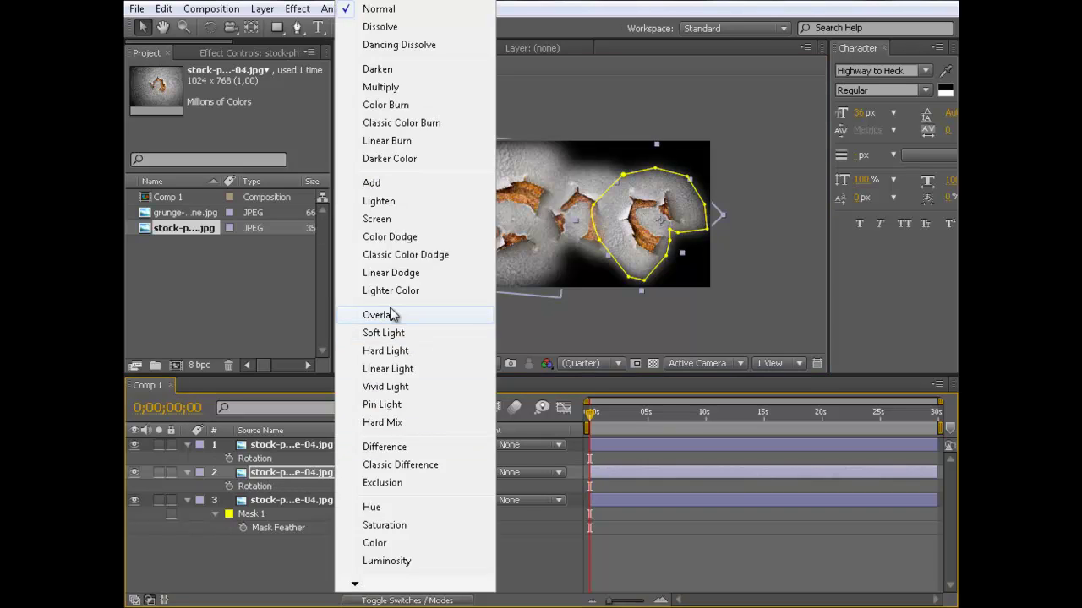
click(385, 315)
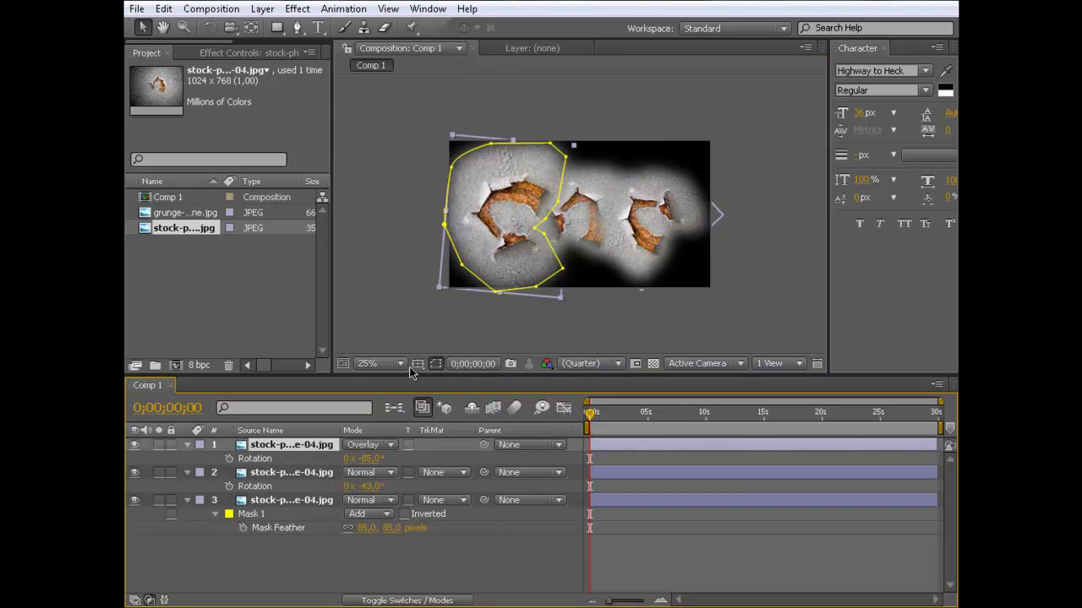
click(380, 473)
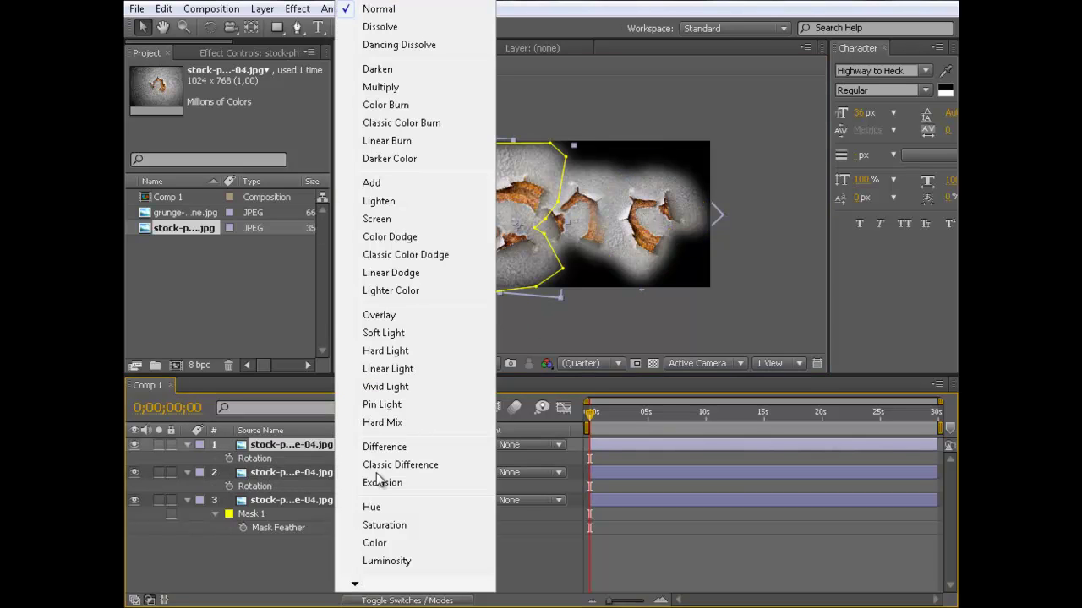
click(397, 316)
scroll(551, 269, up, 1)
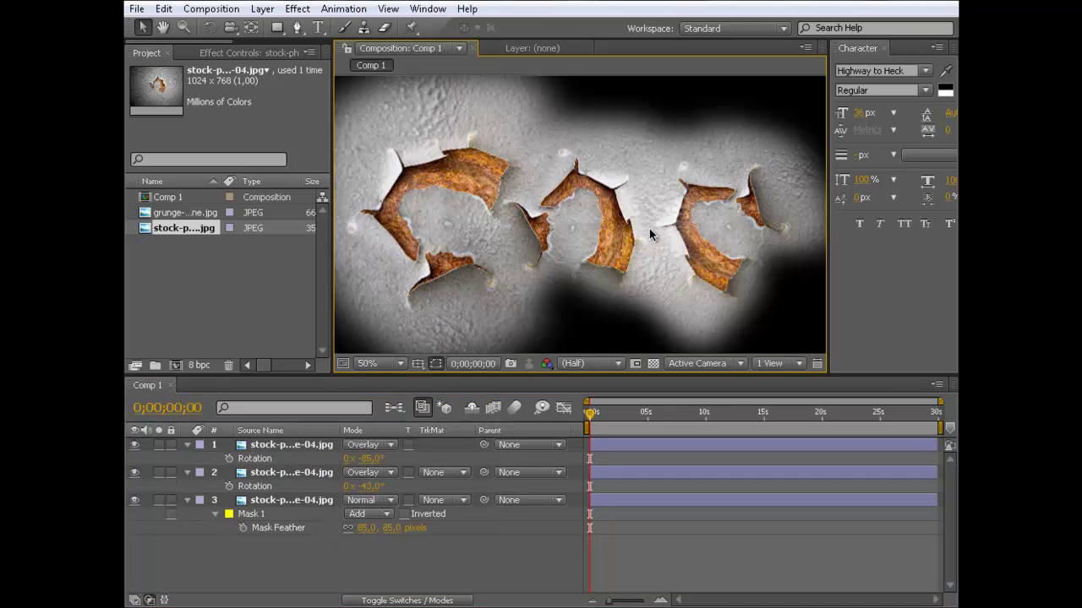
- Pre-compose the three texture layers into a new composition named "background"
scroll(549, 254, down, 1)
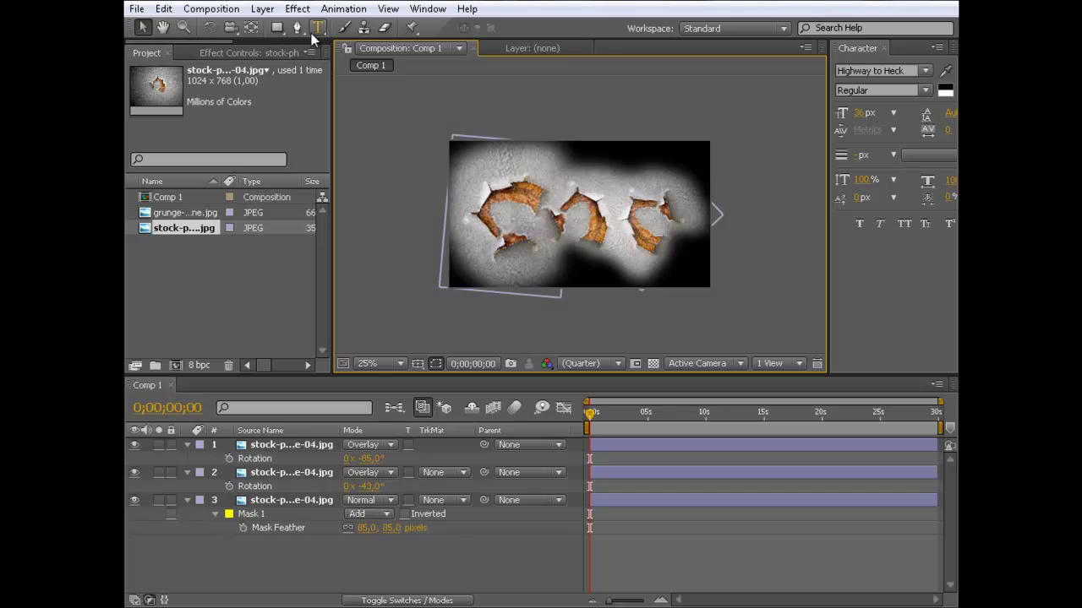
drag(298, 574, 291, 421)
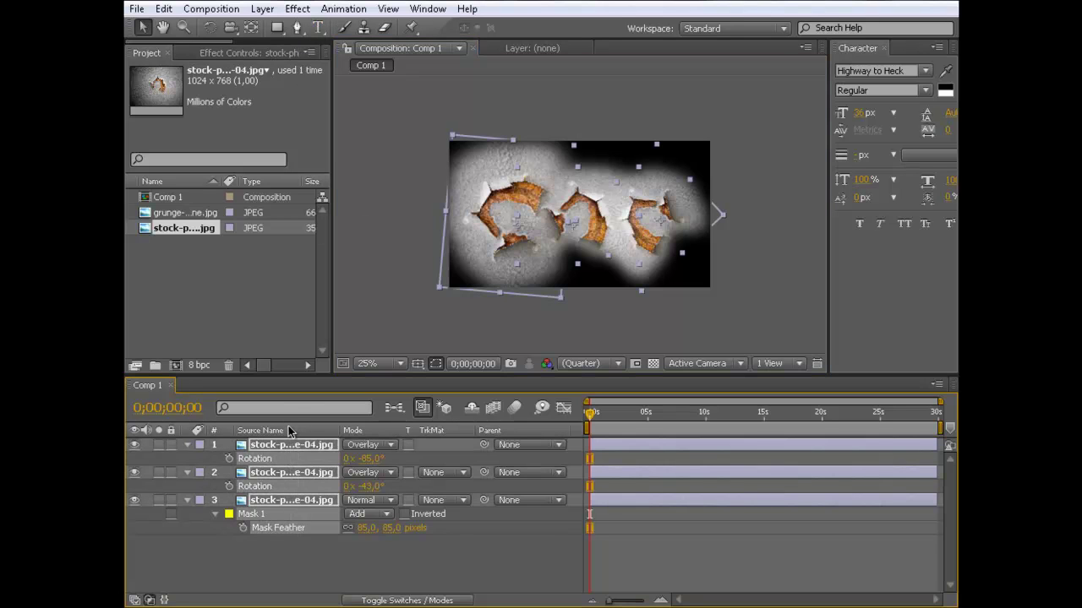
key(ctrl+shift+c)
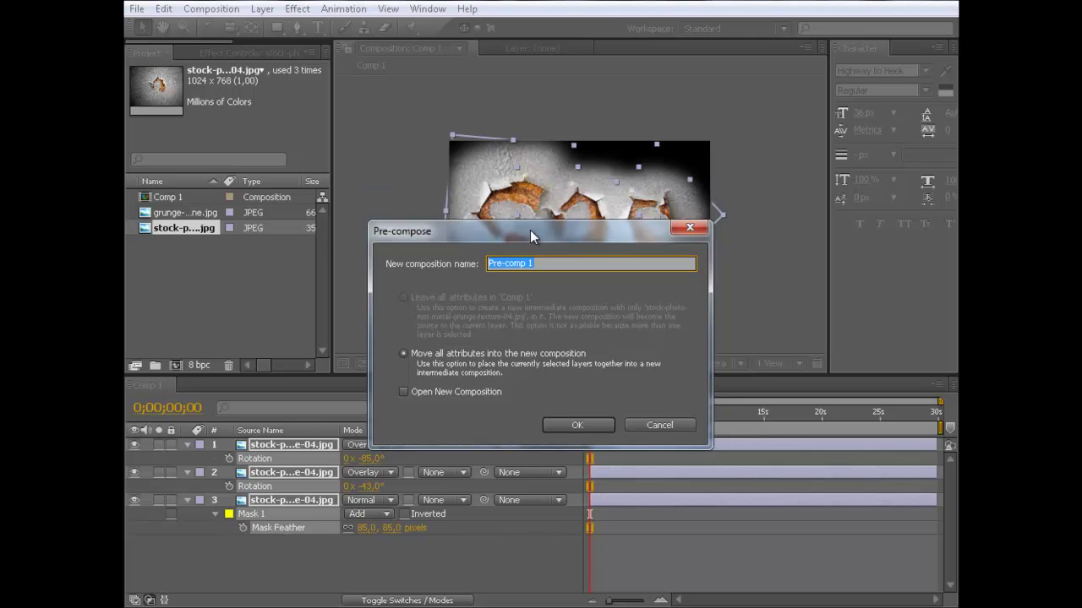
text(background)
key(Return)
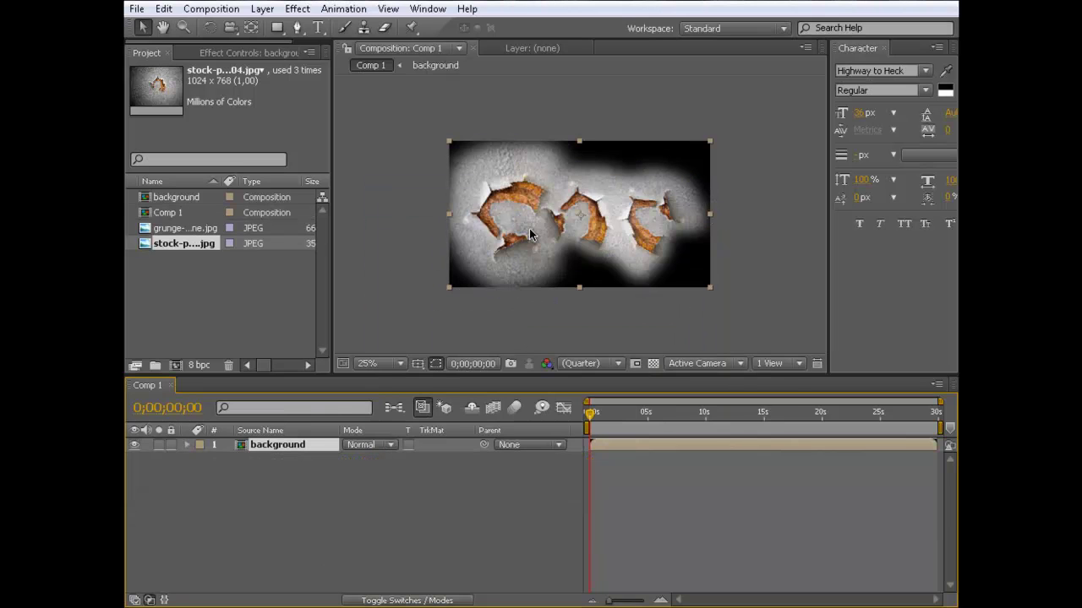
- Add a text layer reading "D!RT PRODUCTIONS", enlarge it to nearly the composition's width and center it
key(period)
key(period)
key(comma)
key(comma)
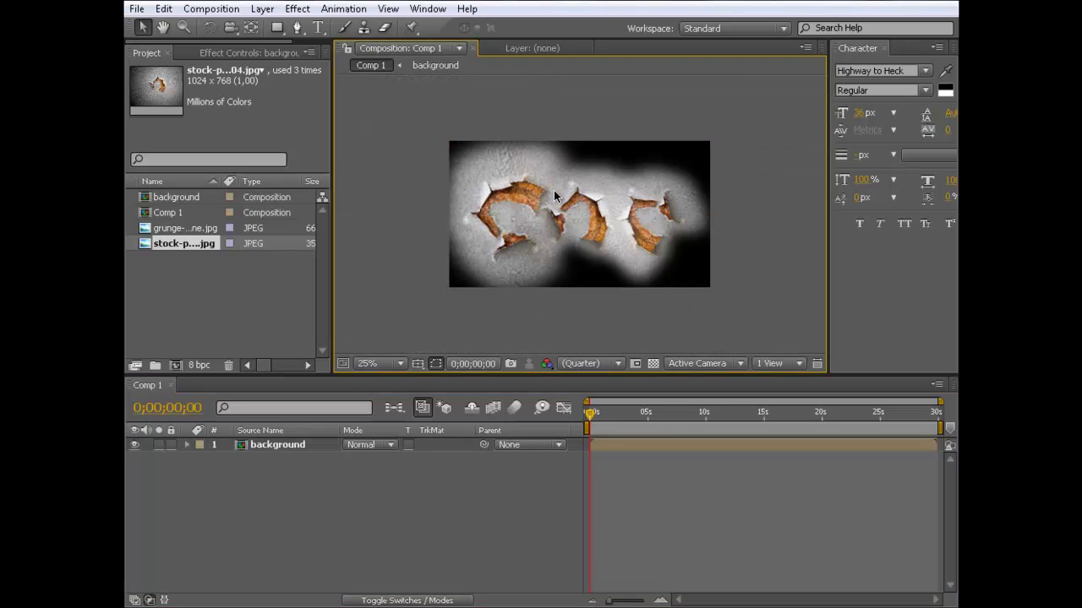
click(319, 28)
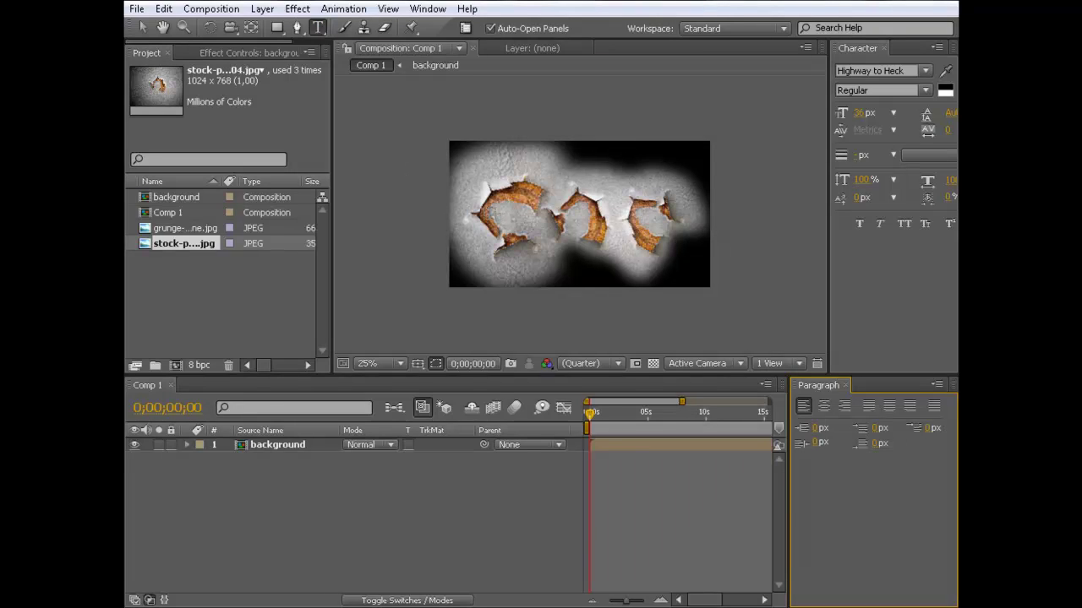
click(705, 317)
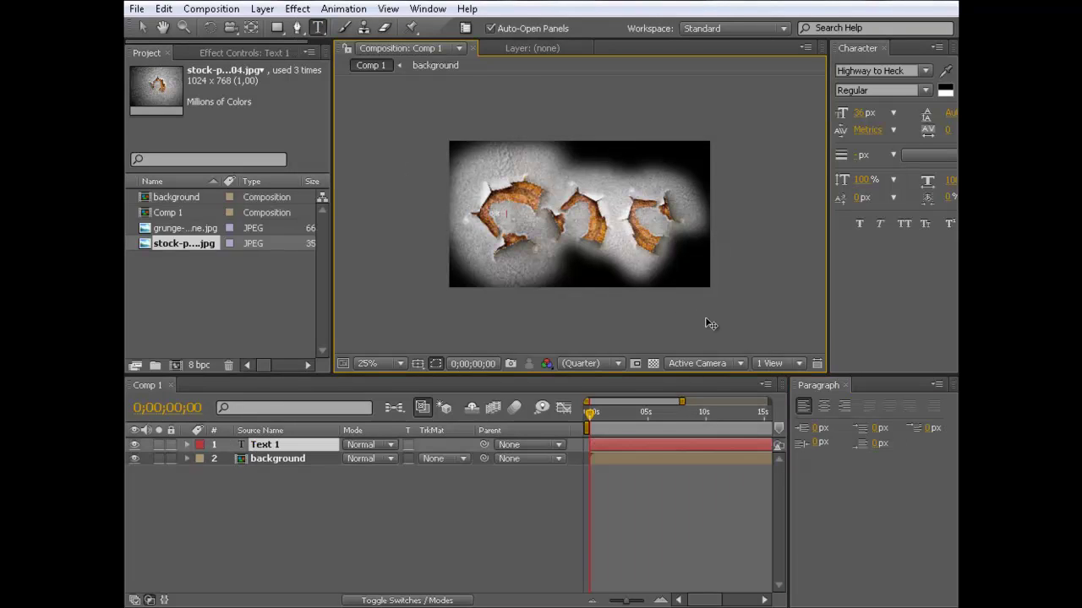
text(ART PRODUCTIONS)
click(142, 27)
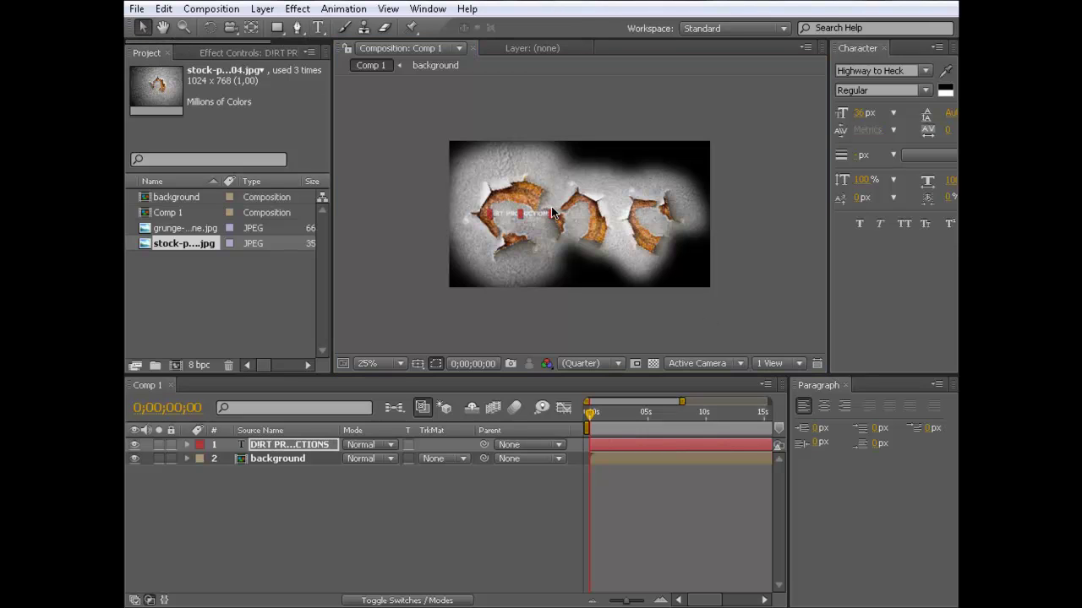
drag(550, 208, 747, 158)
drag(713, 222, 686, 217)
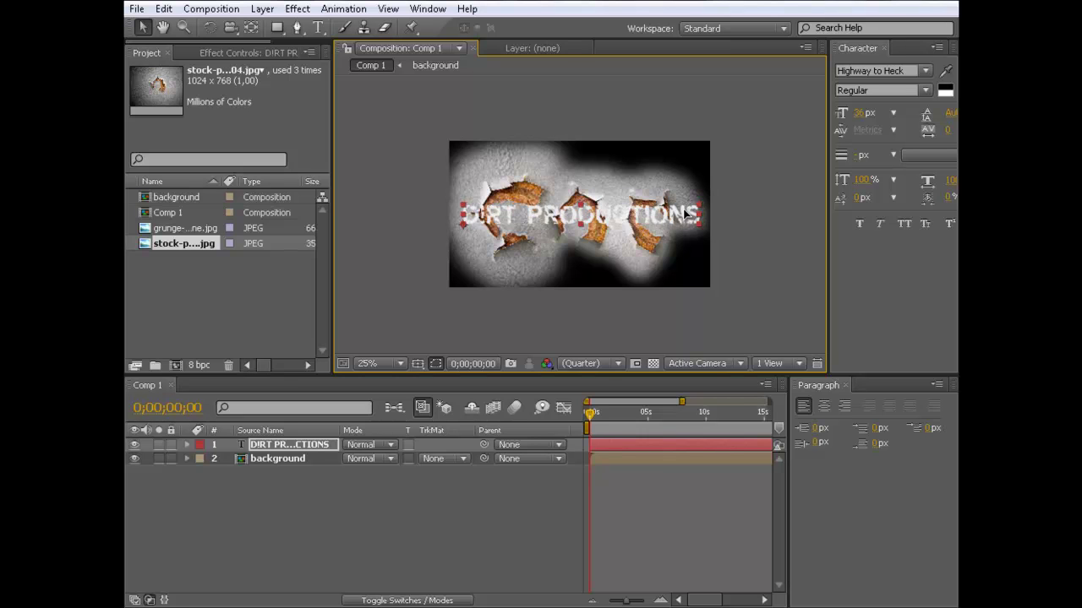
- Keep Highway to Heck as the title font and view its download page on the 1001 Free Fonts website
click(926, 70)
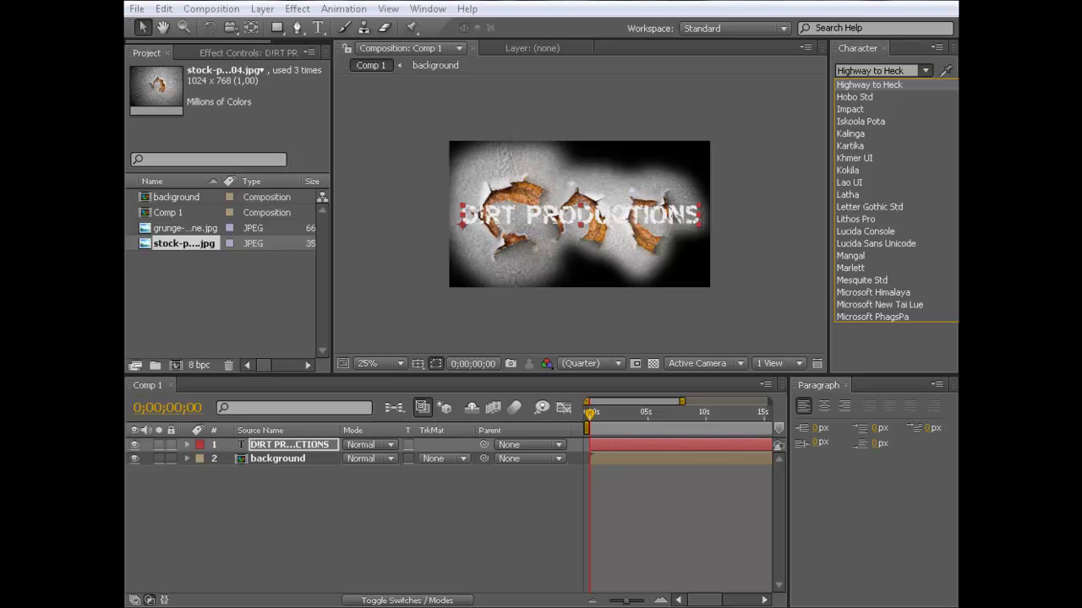
click(869, 85)
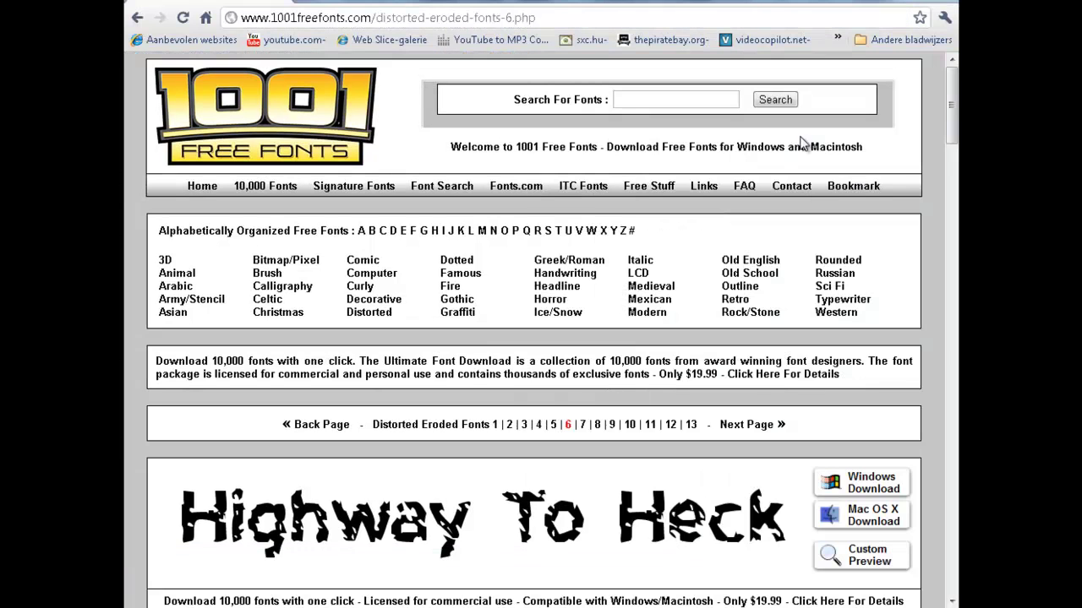
scroll(284, 499, down, 1)
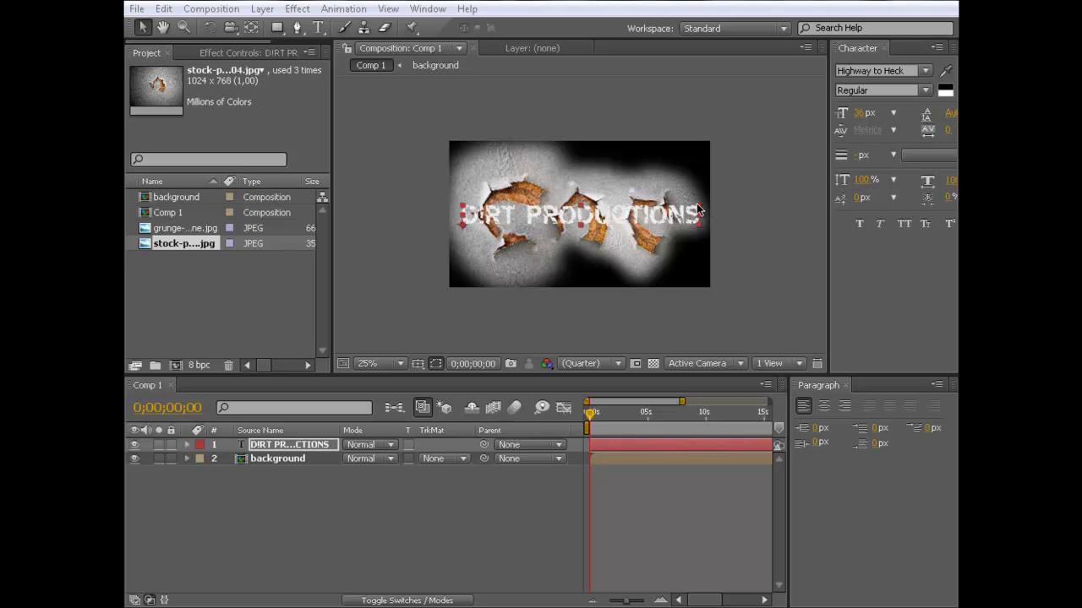
- Fine-tune the title's size and position so it spans almost the full composition width just above the middle
drag(699, 206, 706, 196)
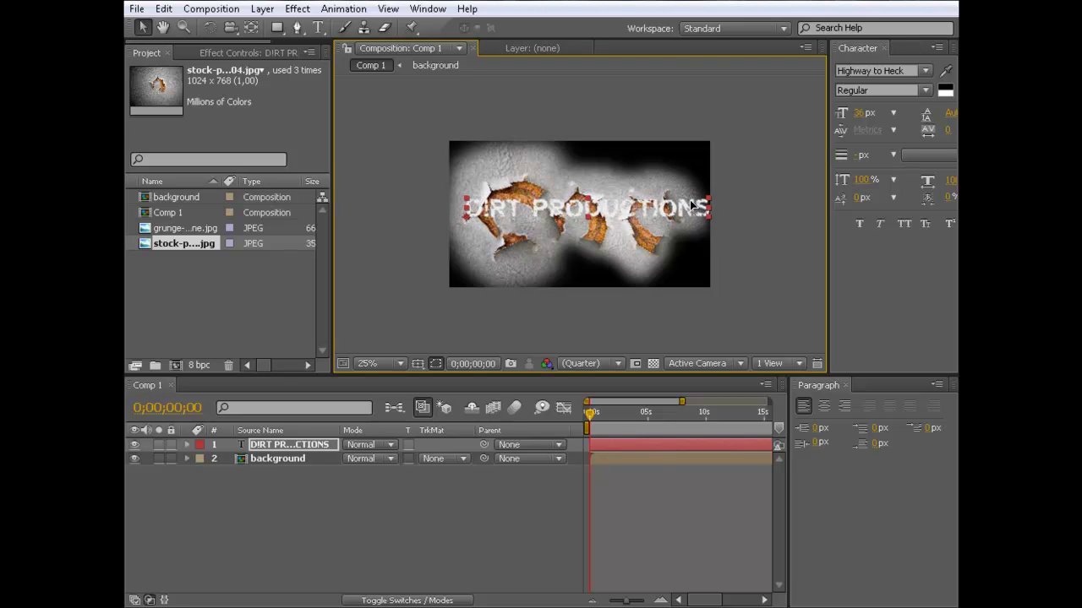
scroll(661, 235, up, 1)
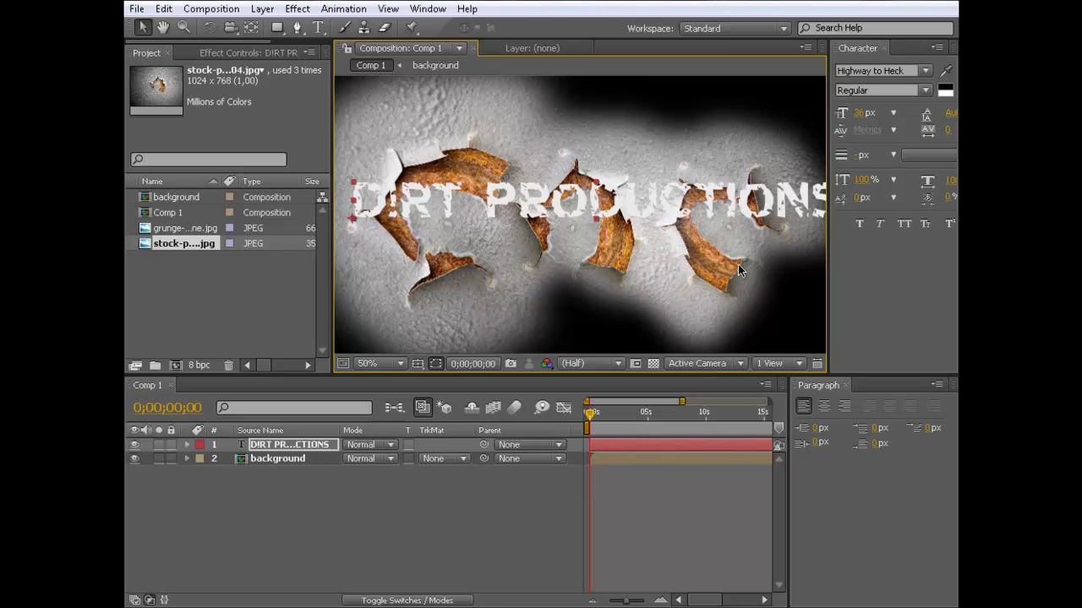
scroll(780, 205, down, 1)
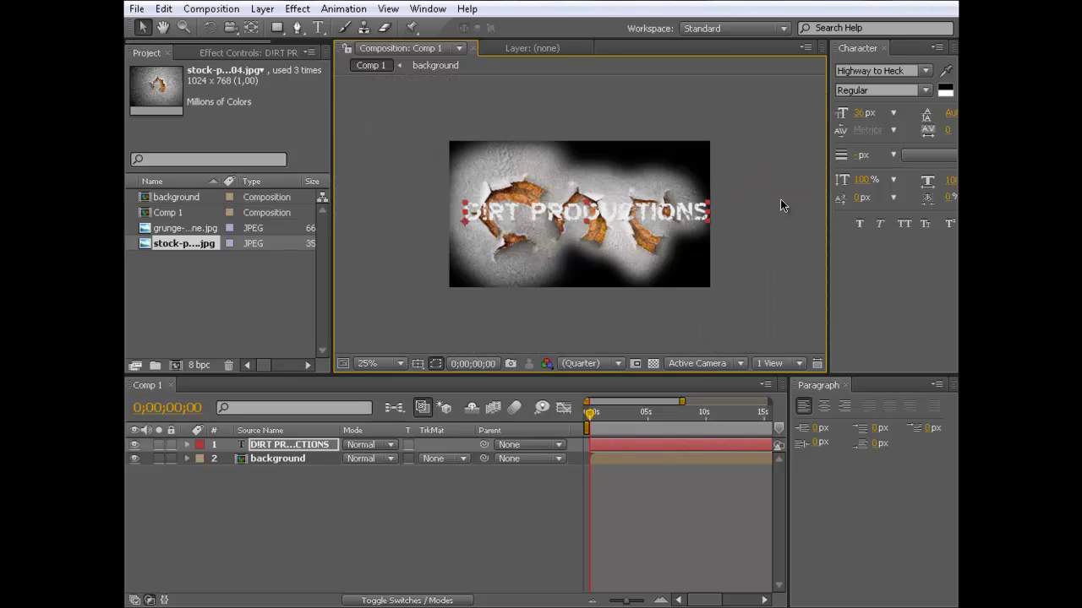
drag(708, 209, 691, 214)
scroll(558, 192, up, 1)
drag(497, 206, 497, 203)
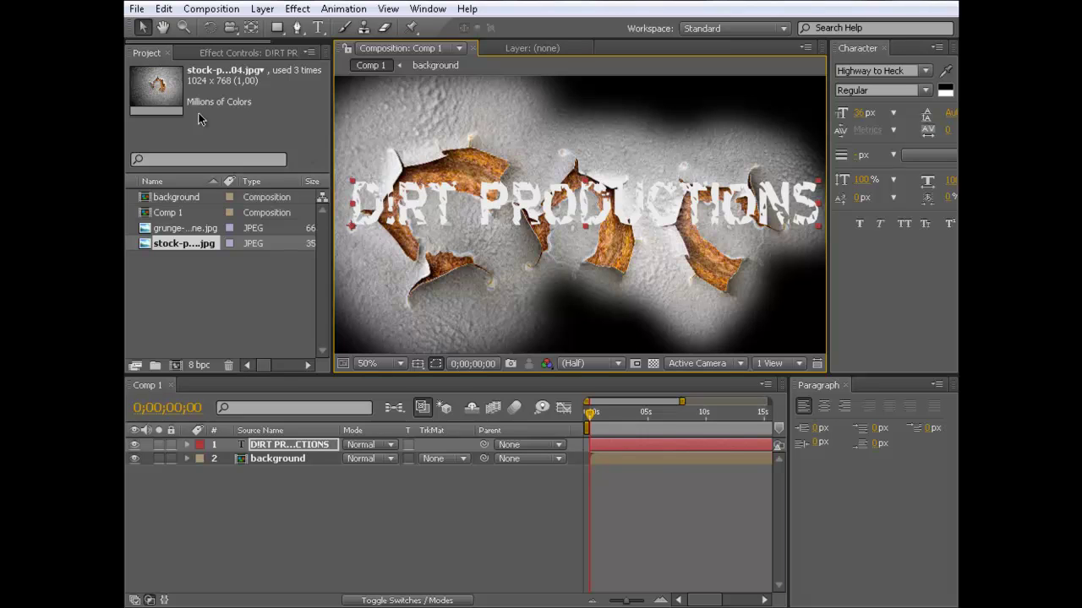
- Set the title layer's blending mode to Overlay and give the background layer a Luma Matte from the title
click(364, 445)
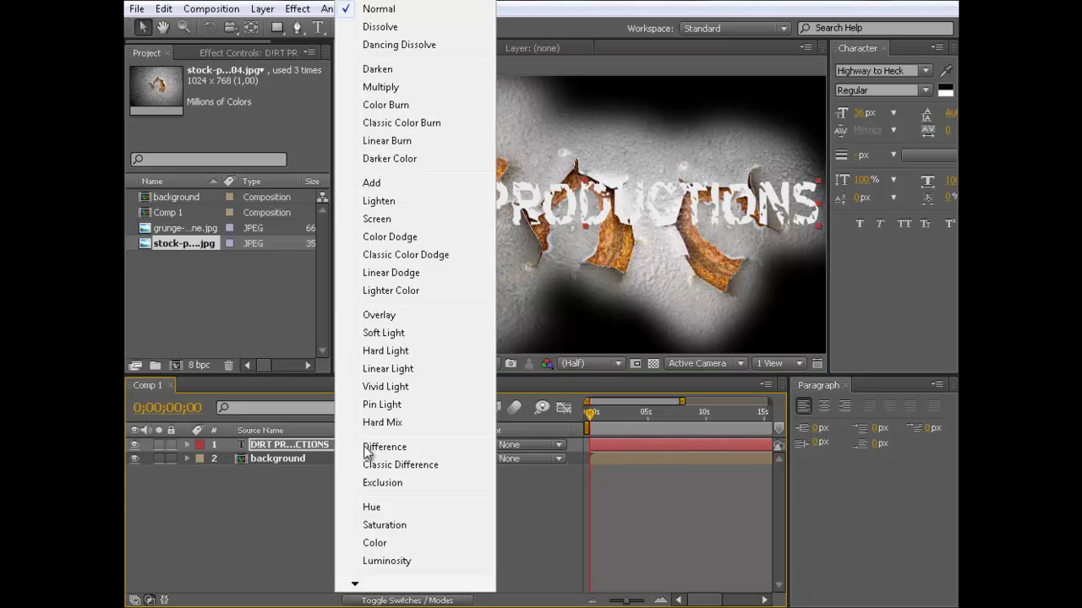
click(380, 315)
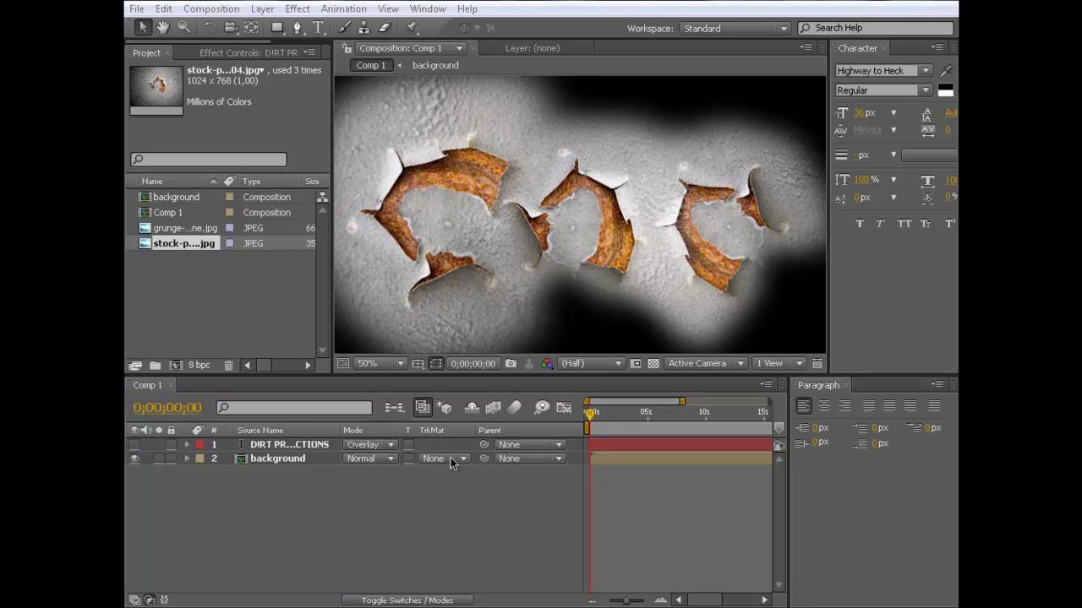
click(292, 463)
click(285, 446)
click(293, 461)
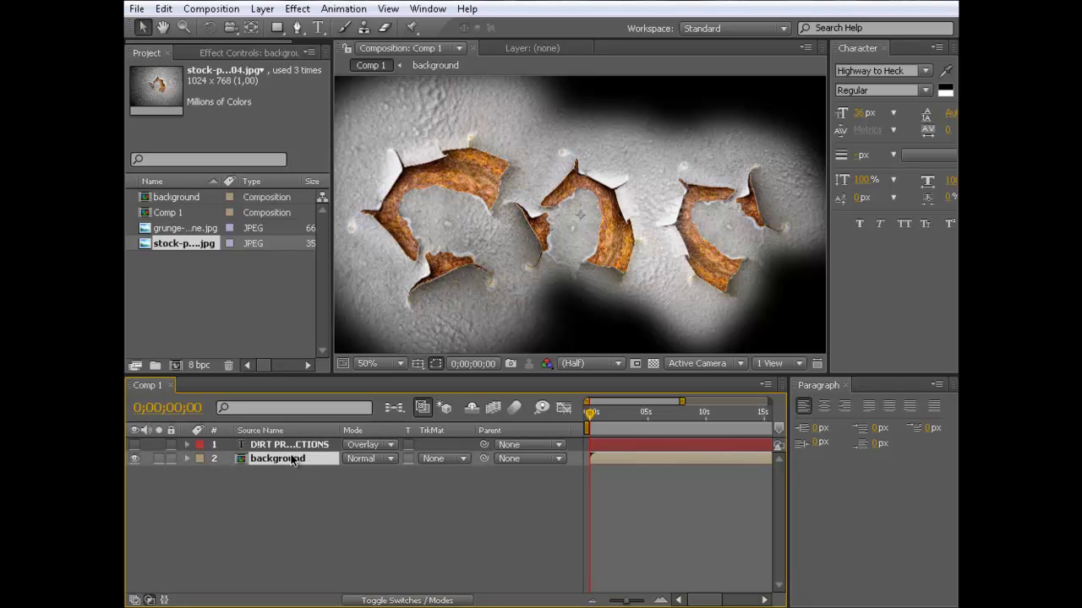
click(450, 460)
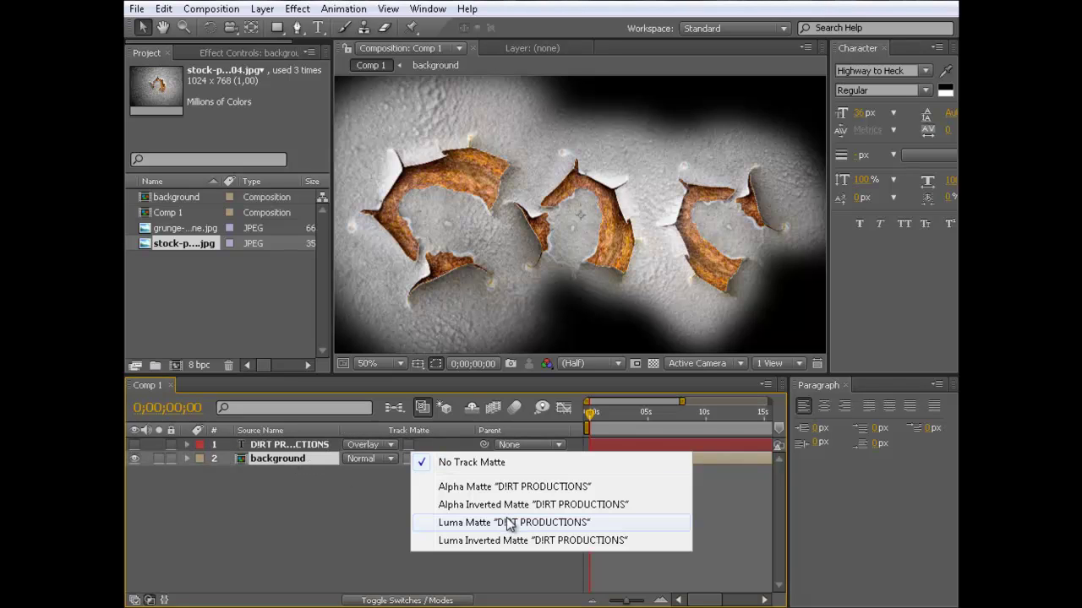
click(542, 523)
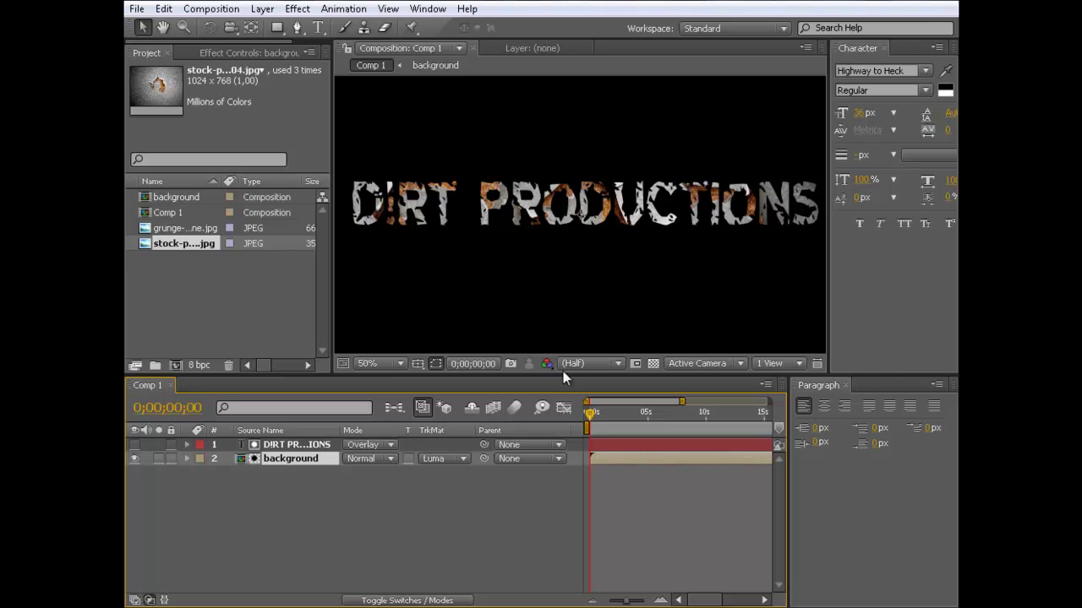
scroll(548, 276, down, 1)
scroll(548, 277, up, 1)
scroll(549, 278, down, 1)
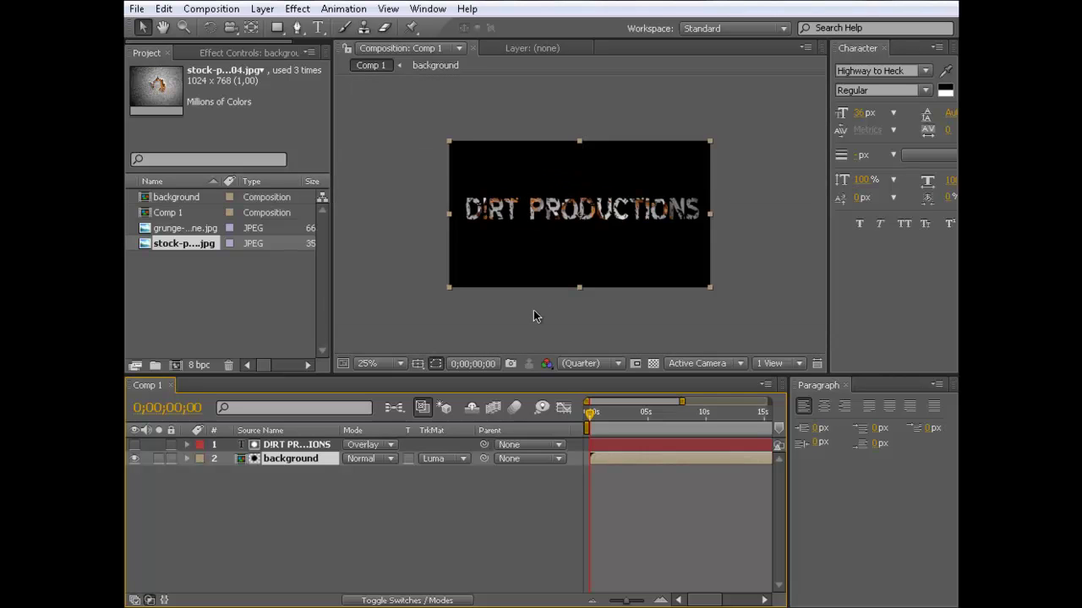
scroll(533, 311, up, 1)
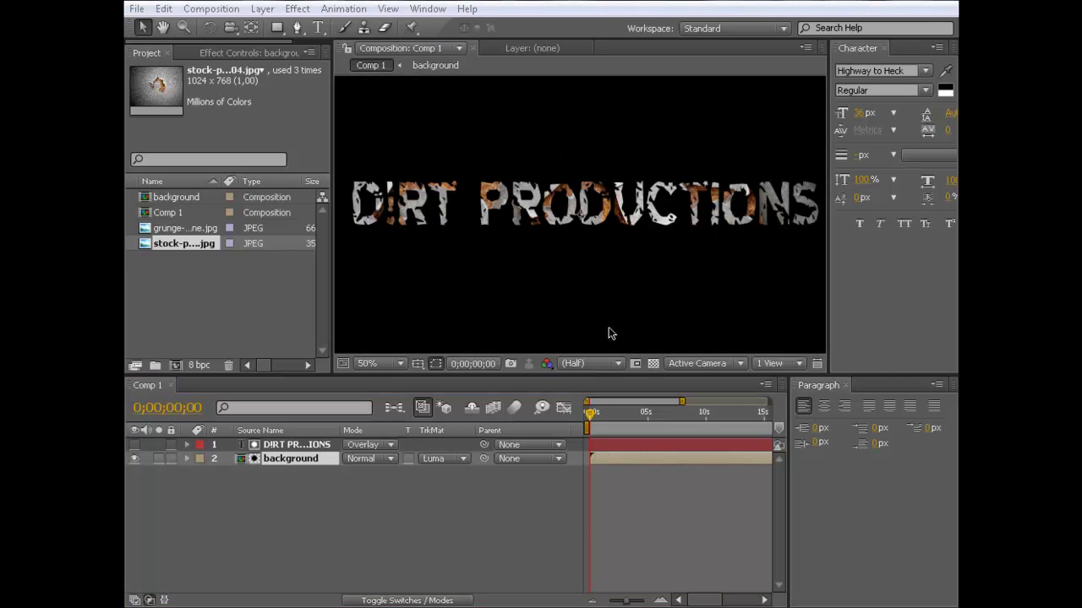
click(300, 446)
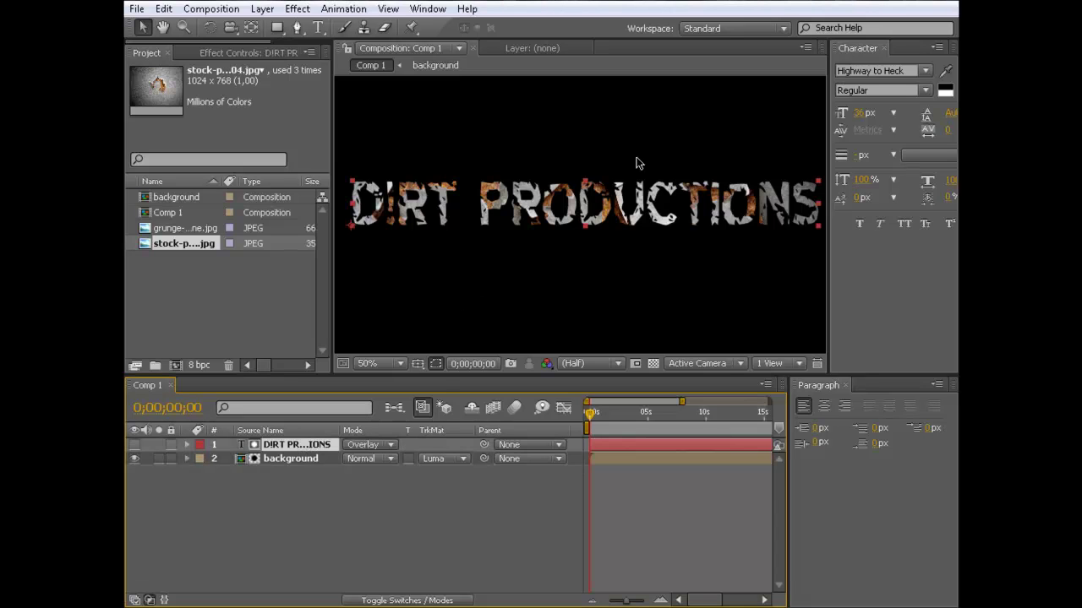
click(607, 271)
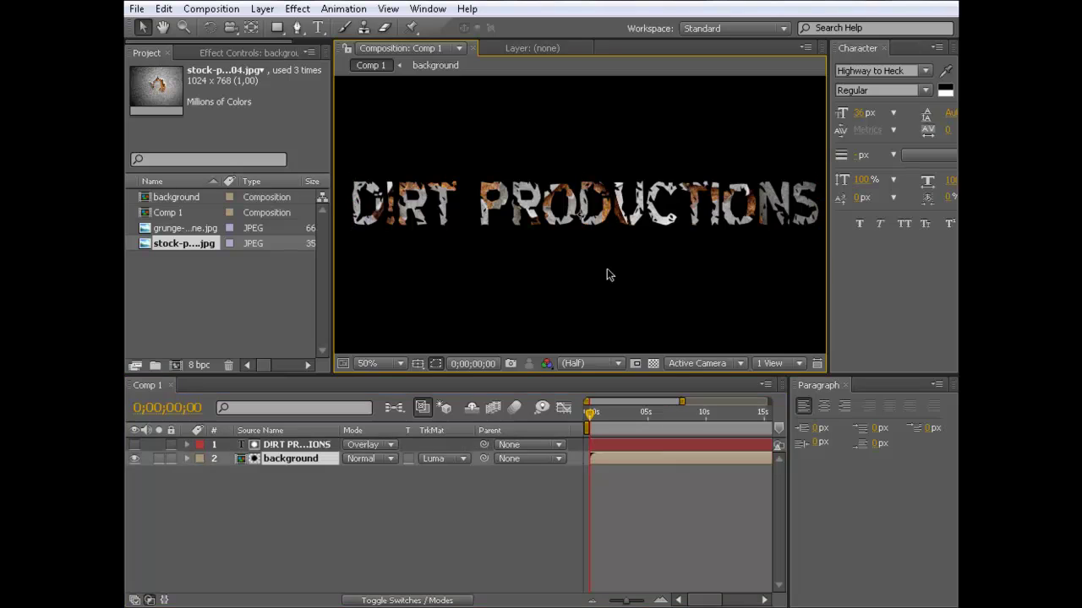
click(300, 445)
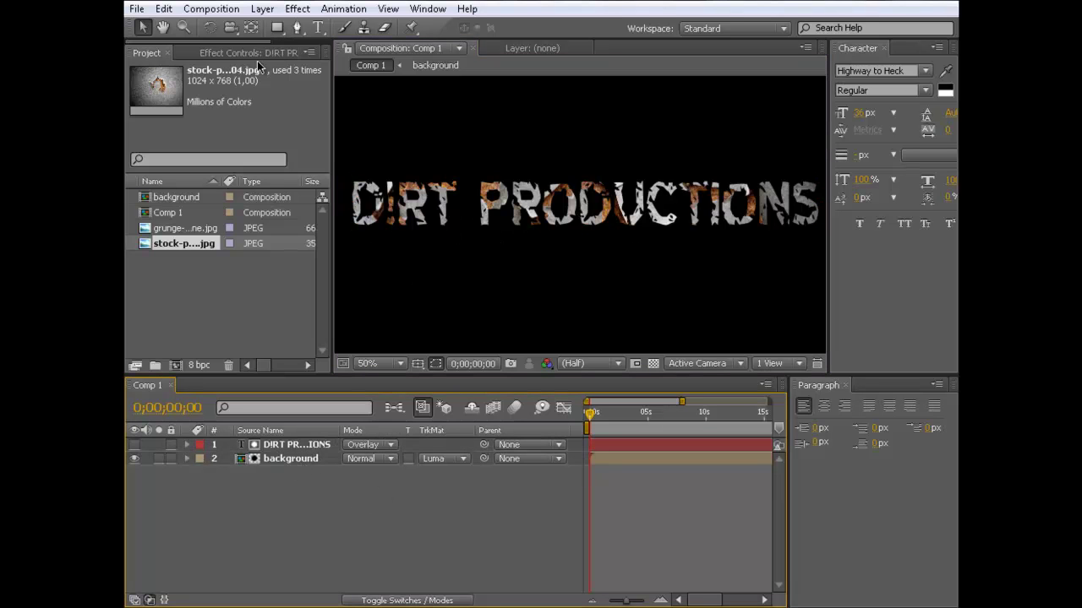
- Draw a closed, jagged Pen tool mask on the title layer over the upper left part of the letter D
click(297, 28)
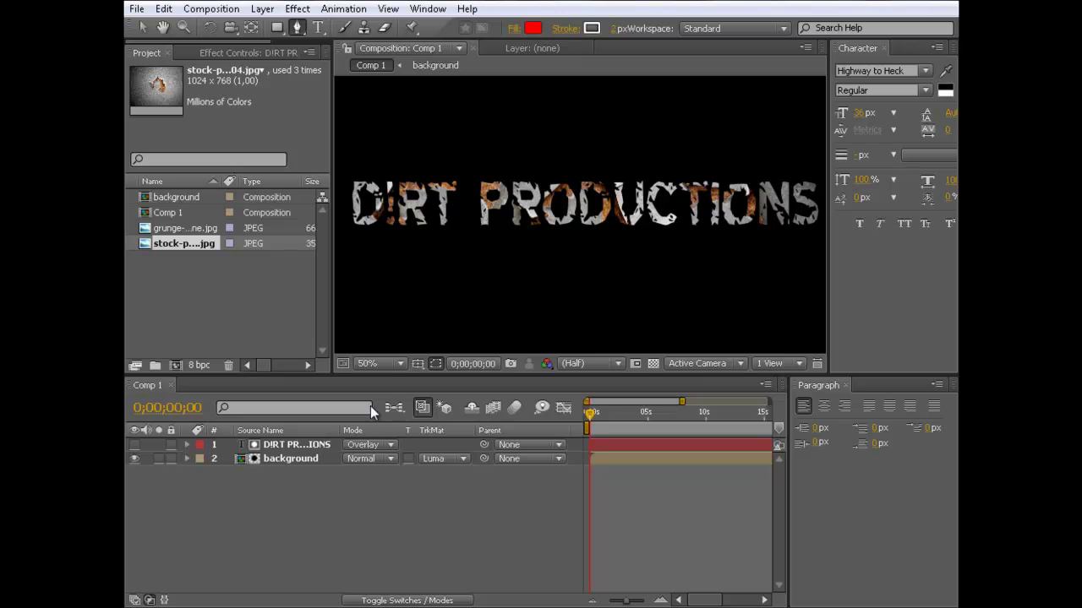
click(325, 447)
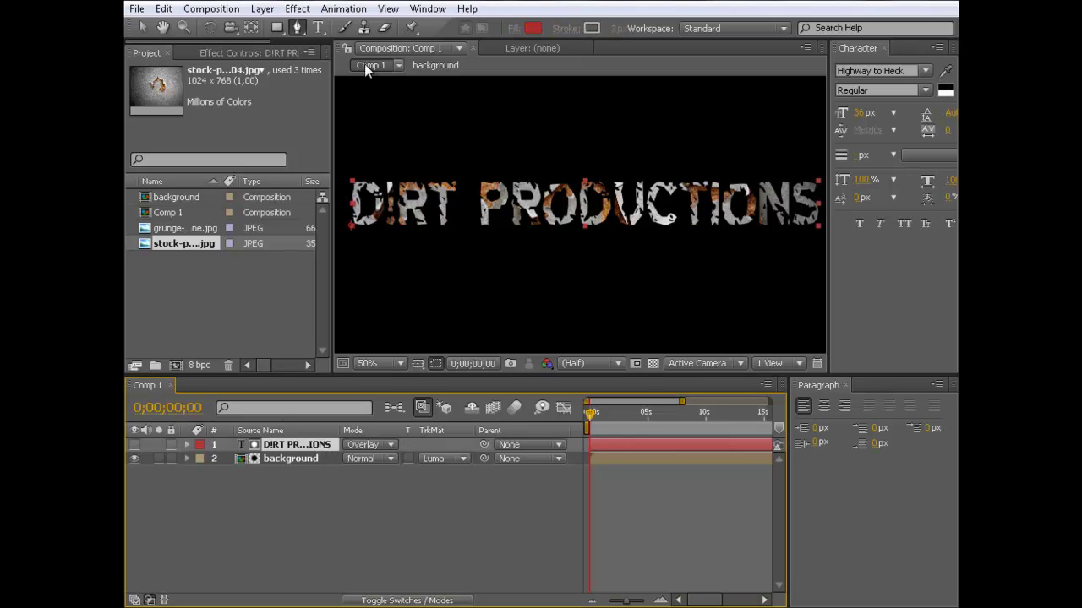
scroll(477, 239, up, 1)
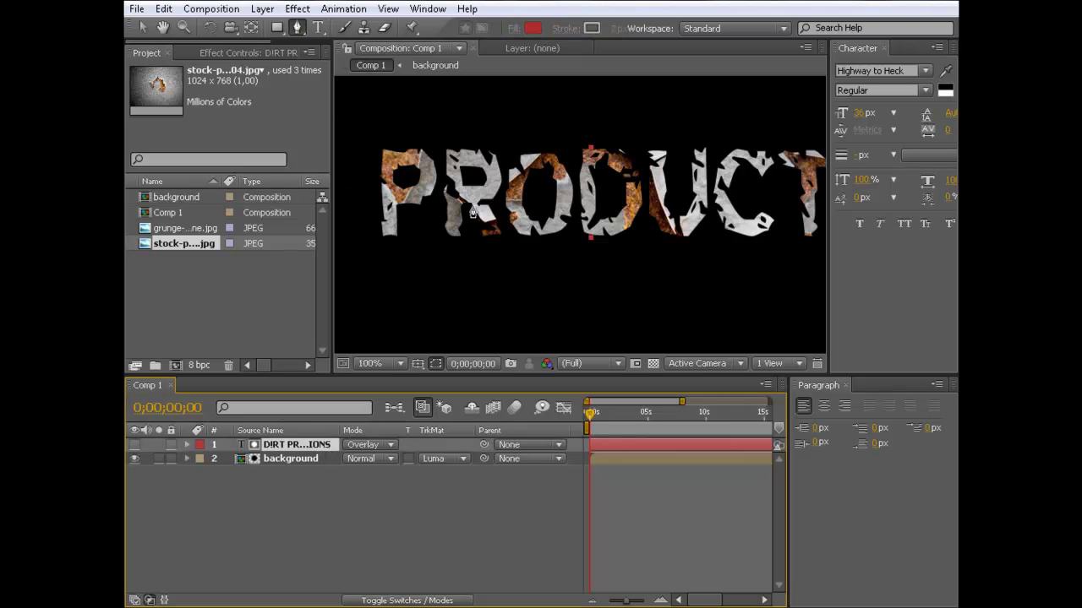
scroll(474, 212, up, 1)
key(space)
drag(474, 201, 824, 222)
drag(602, 223, 716, 222)
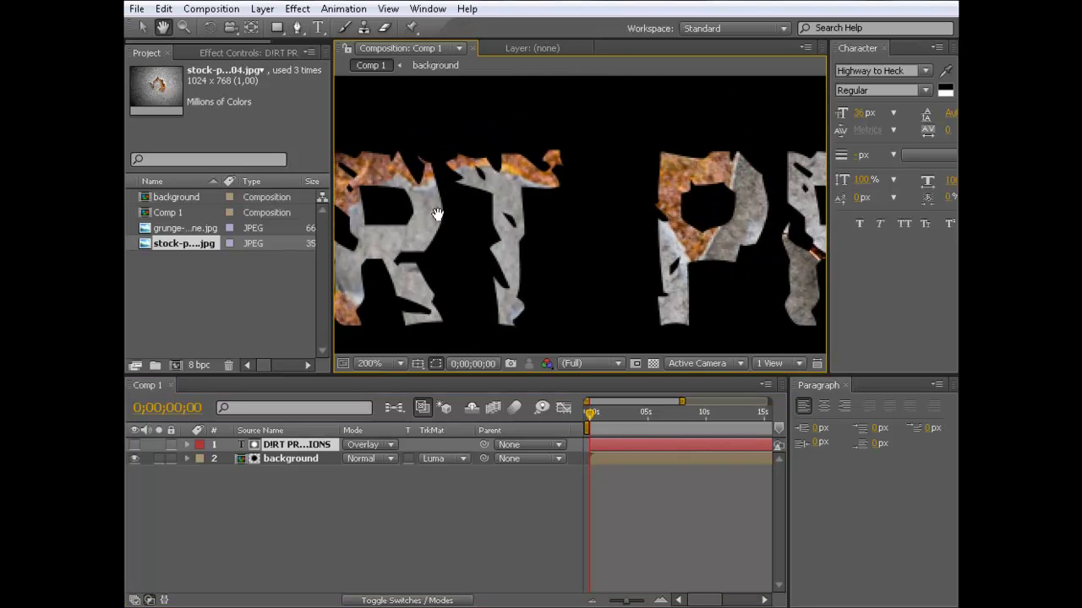
drag(355, 216, 702, 212)
drag(605, 215, 563, 230)
key(g)
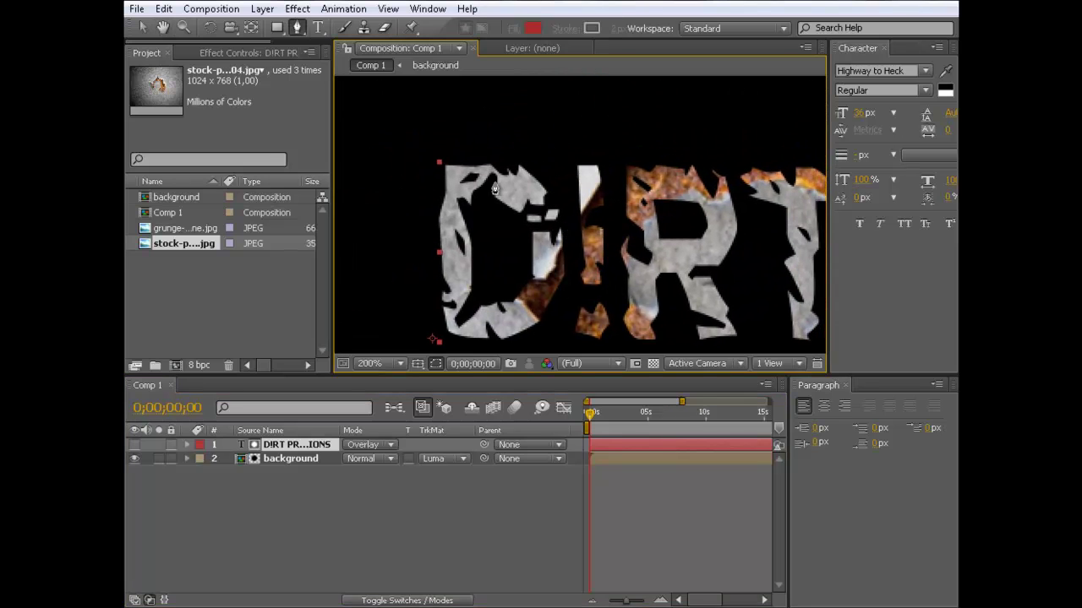
click(439, 227)
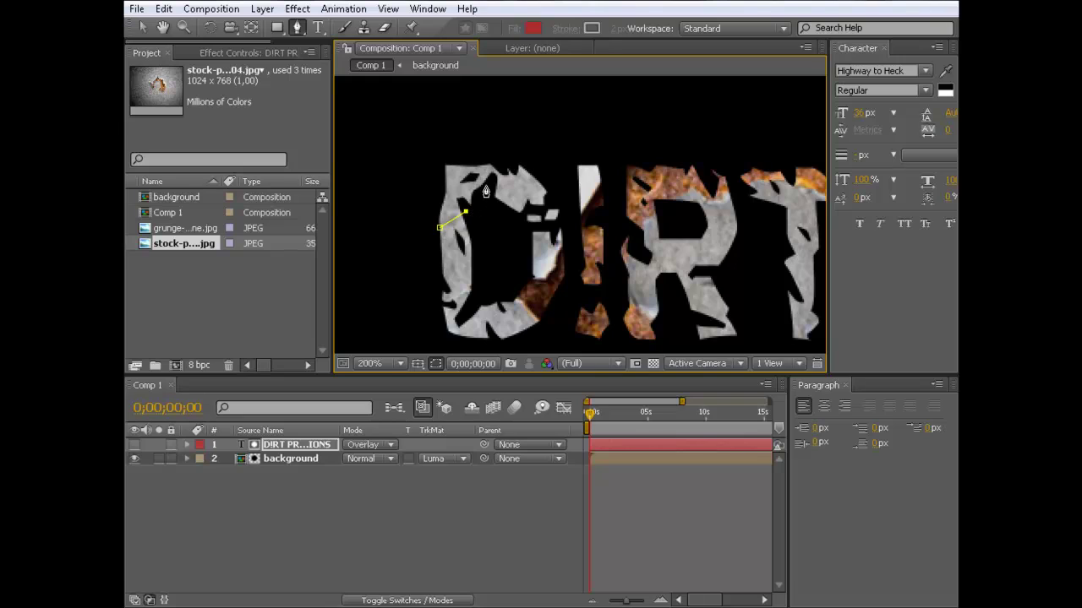
click(485, 185)
click(424, 188)
click(464, 196)
click(430, 209)
click(444, 207)
click(419, 228)
click(467, 249)
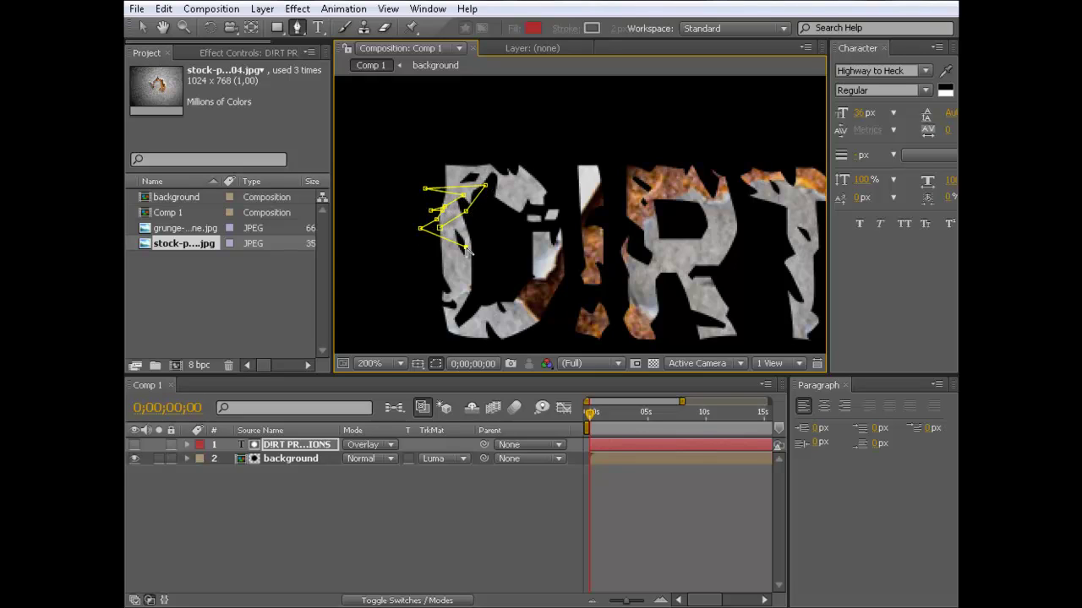
click(439, 227)
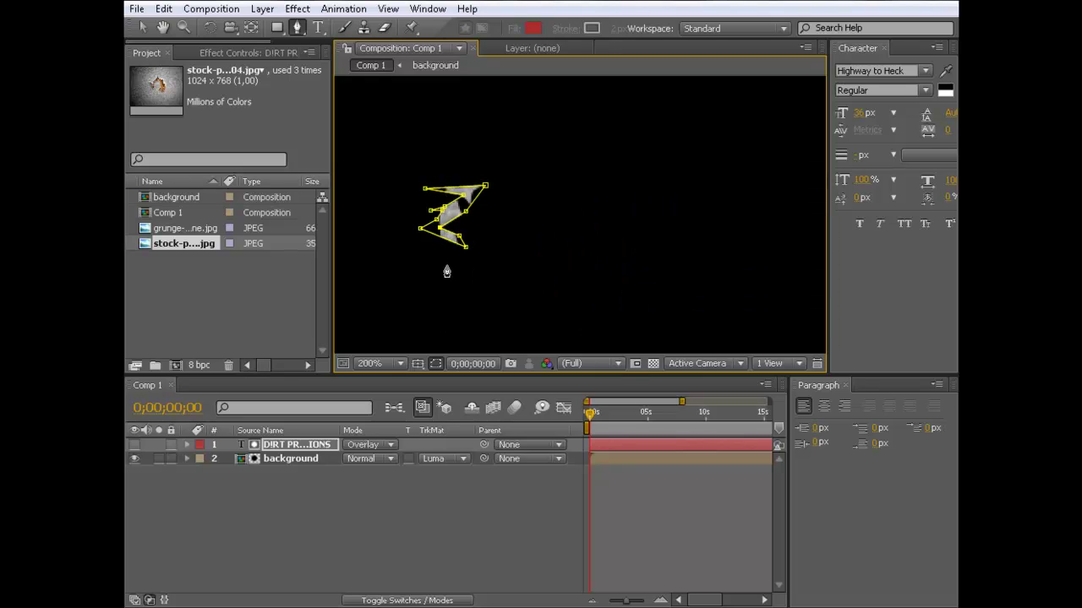
click(142, 27)
key(comma)
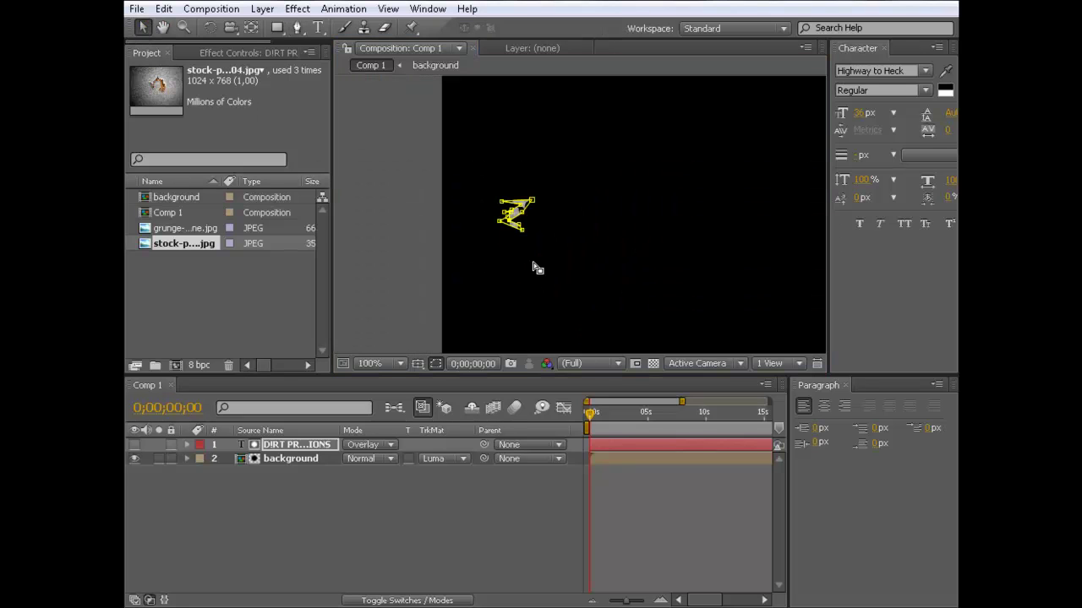
- Duplicate Mask 1 on the D!RT PRODUCTIONS layer and move the copy down over the lower part of the D
key(period)
key(m)
click(280, 444)
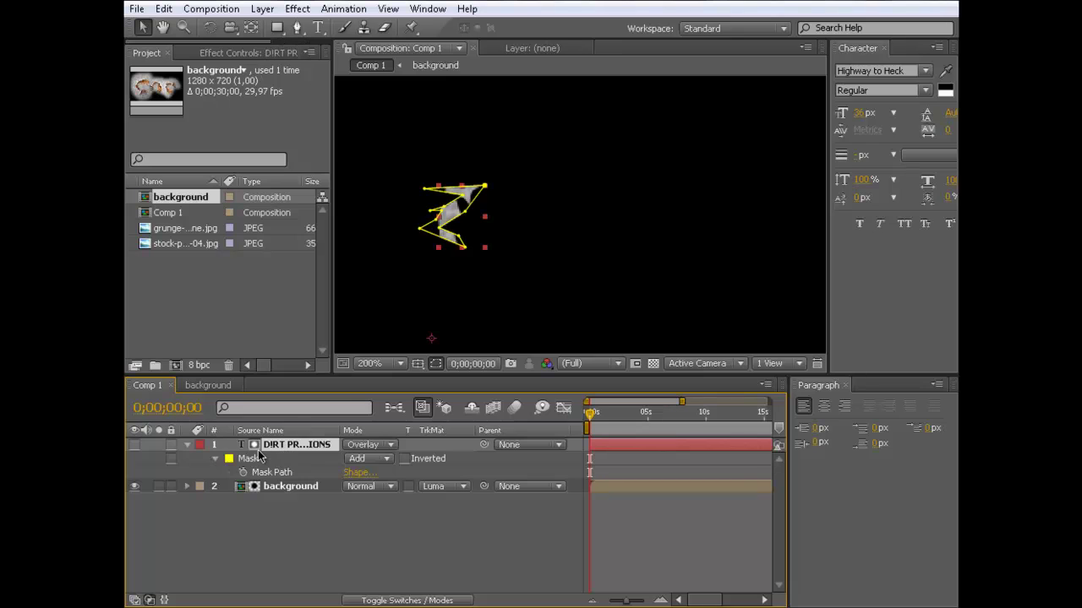
click(258, 459)
key(ctrl+d)
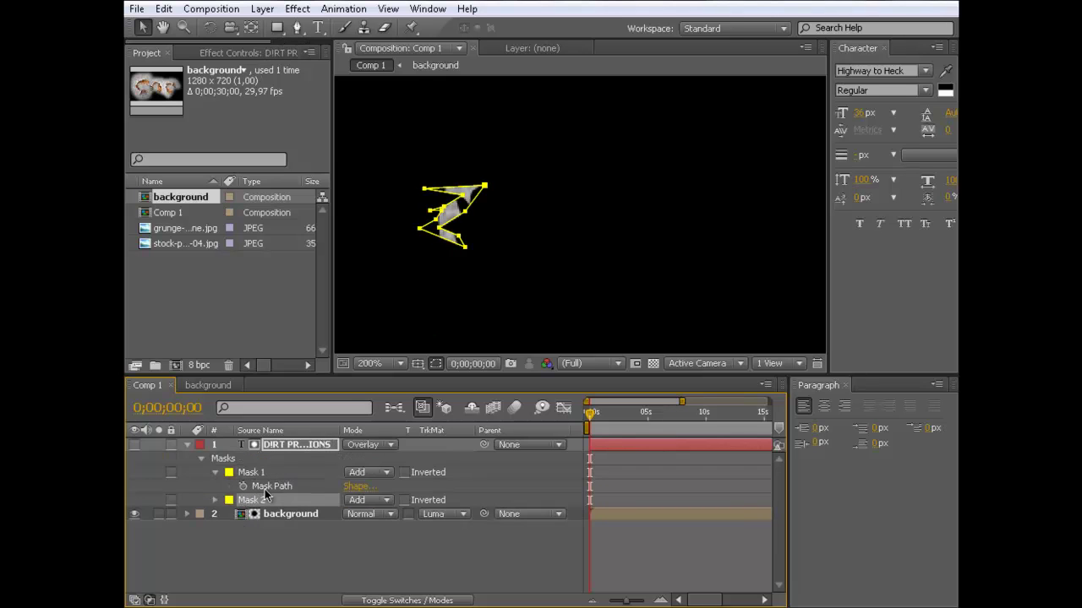
drag(446, 243, 481, 271)
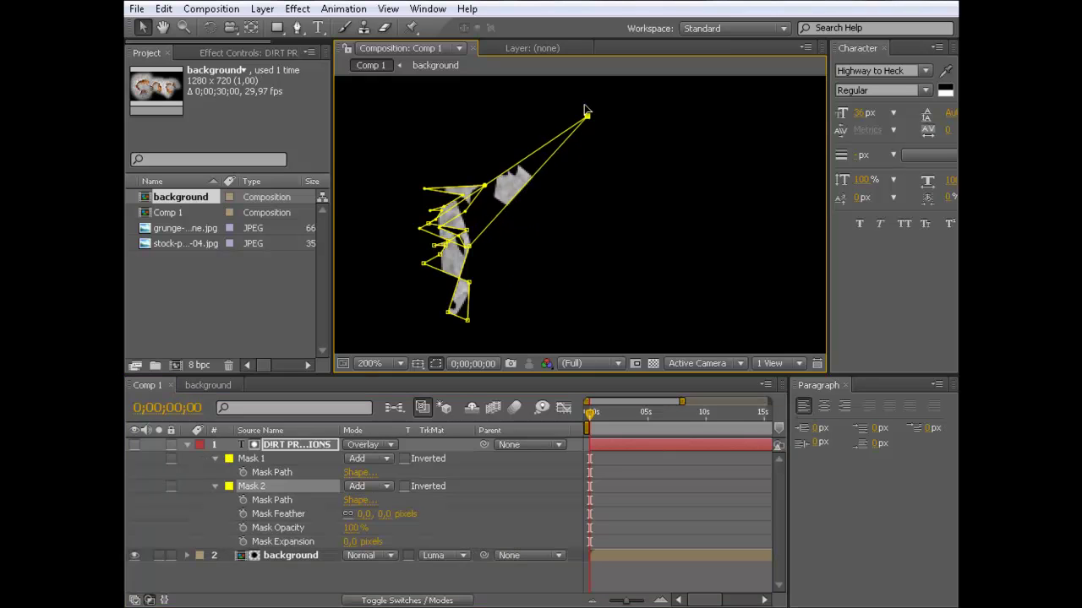
- Reshape Mask 2 by pulling its upper corner far up and right and moving the adjacent point outward
drag(584, 111, 586, 106)
drag(496, 224, 513, 235)
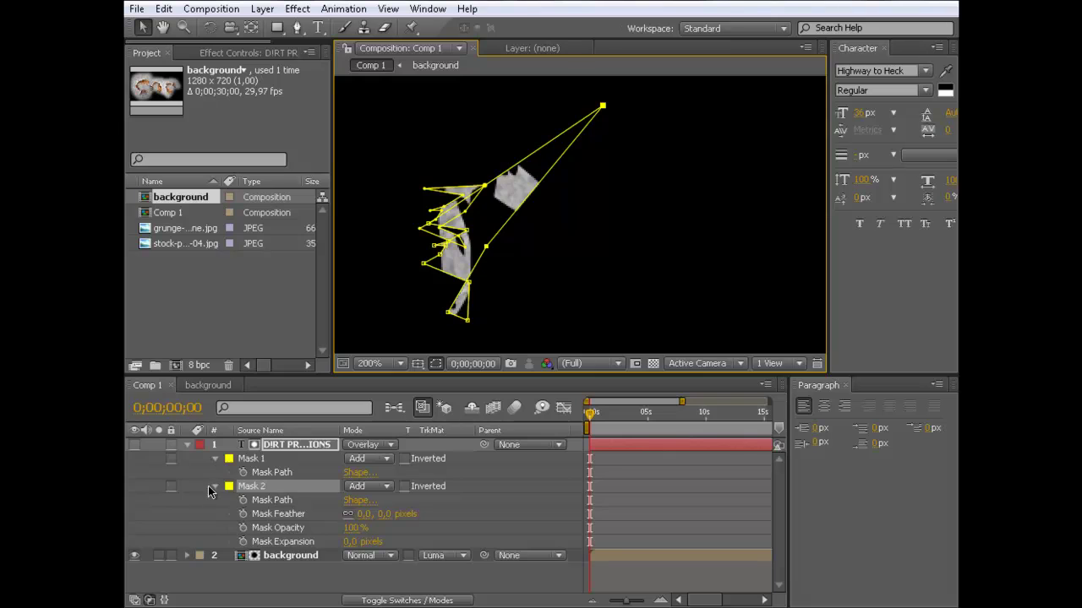
click(214, 485)
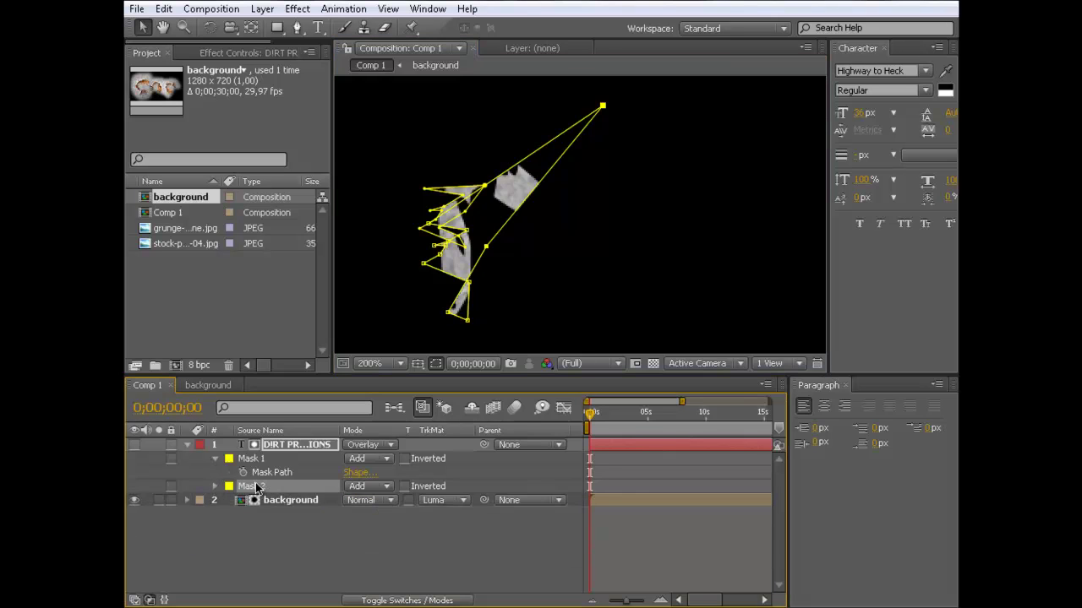
- Duplicate Mask 2 and move the copy down and right to uncover more of the lettering
key(ctrl+d)
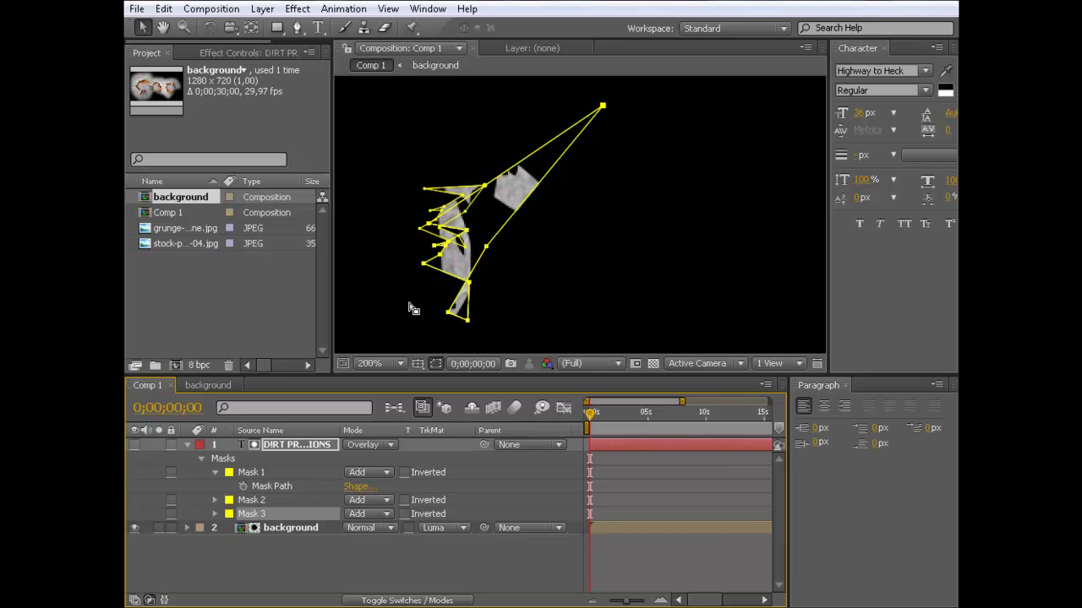
drag(476, 272, 499, 314)
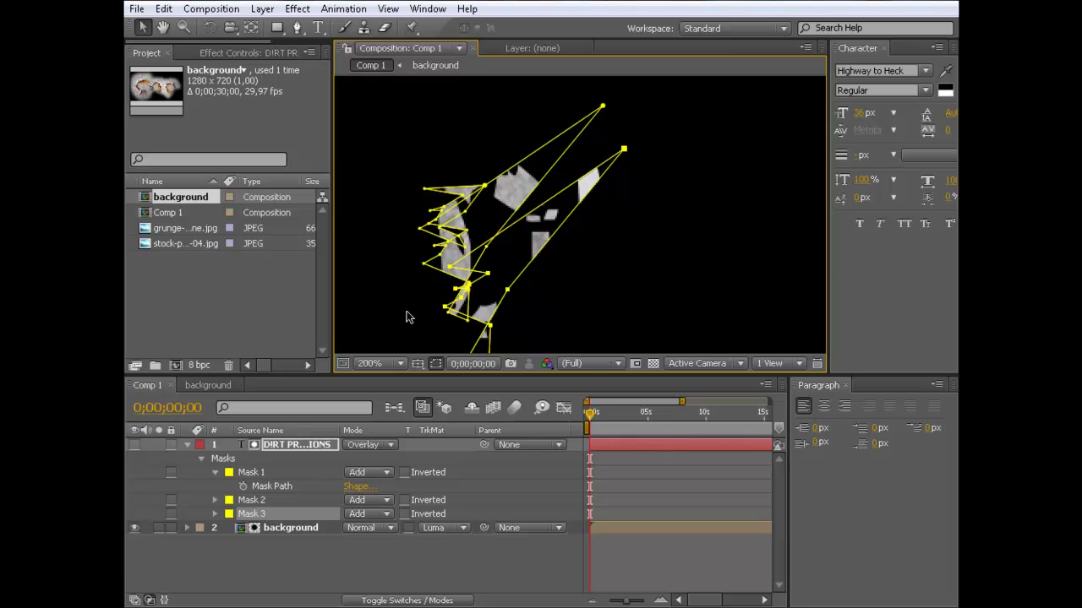
click(431, 338)
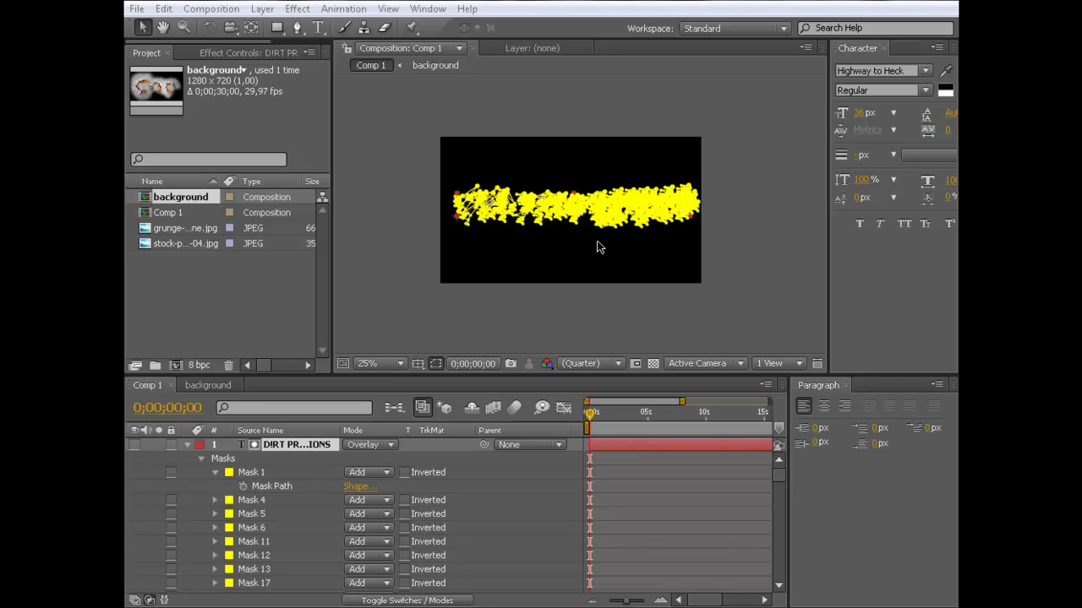
- Collapse the title layer's masks and turn the title and background layers into 3D layers
click(188, 446)
scroll(531, 302, up, 2)
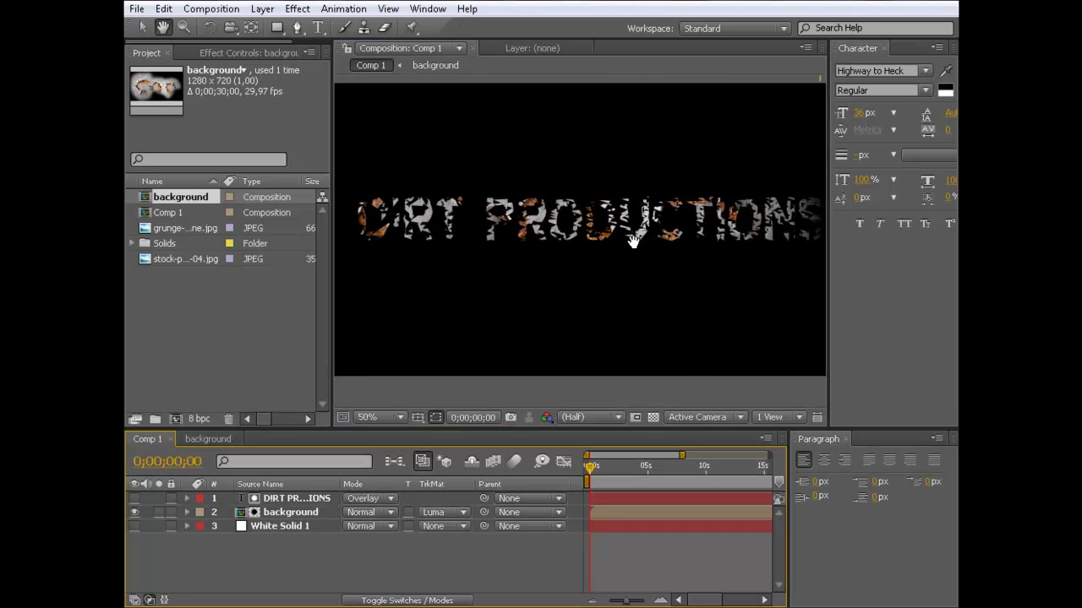
mouse_move(629, 243)
mouse_down()
mouse_move(611, 264)
mouse_move(614, 252)
mouse_up()
key(F4)
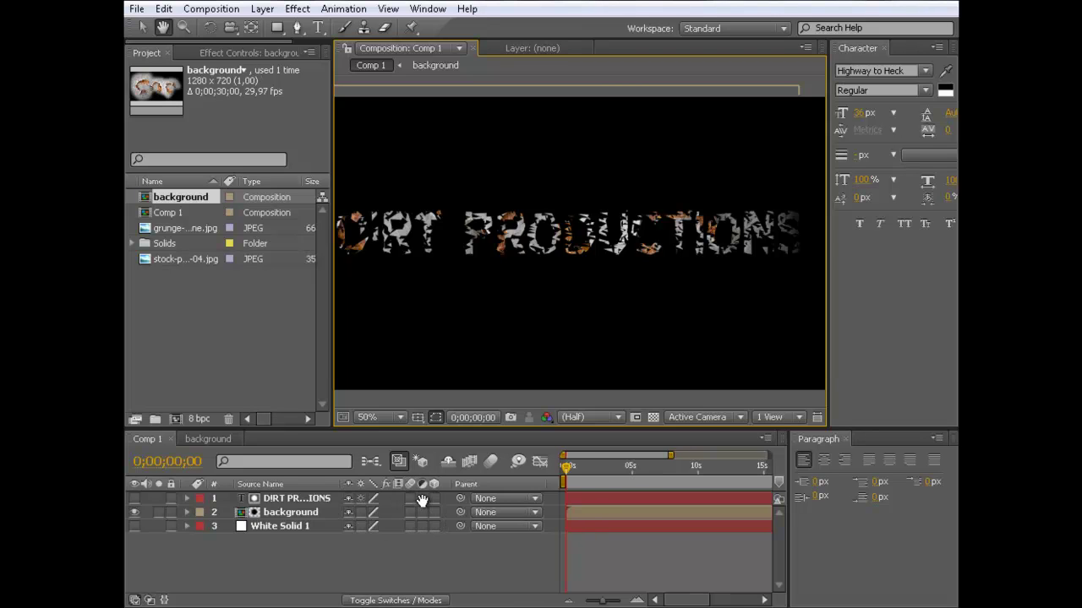
key(v)
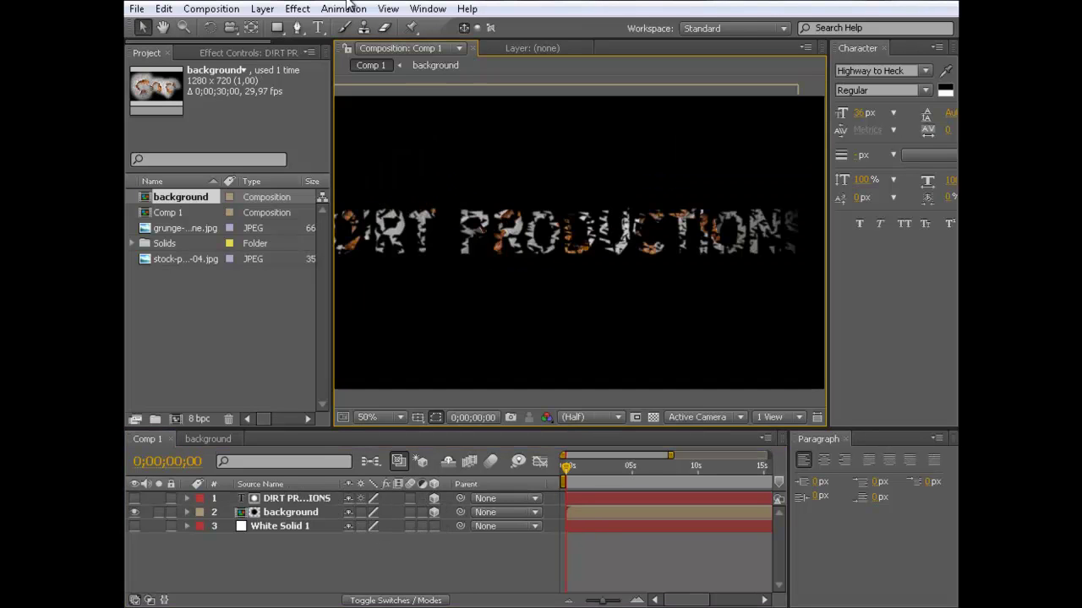
- Add a new camera named Camera 1 with the 35mm preset
click(274, 10)
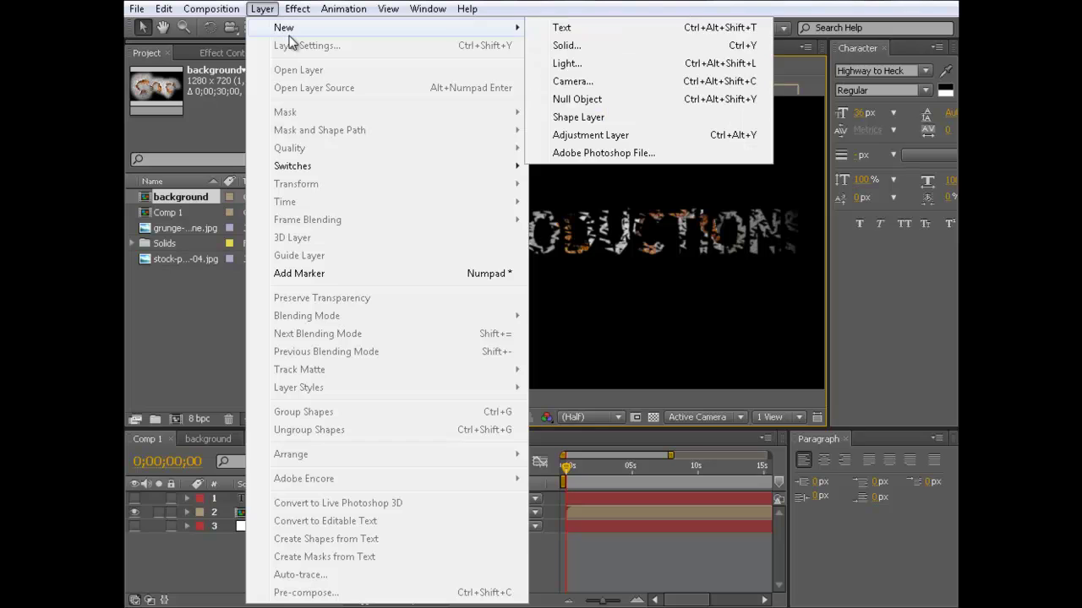
mouse_move(458, 28)
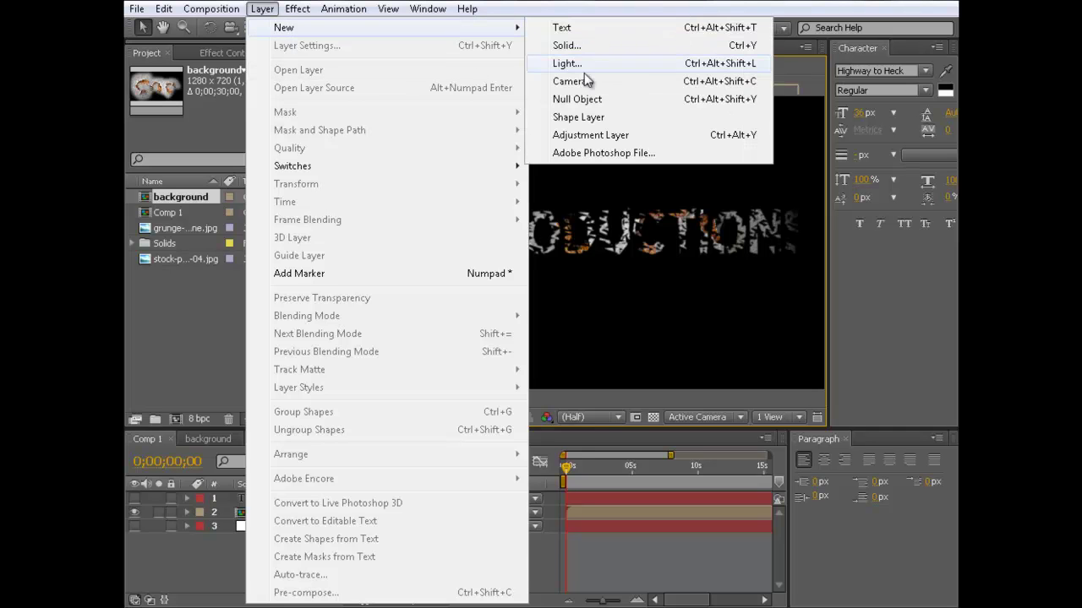
click(593, 79)
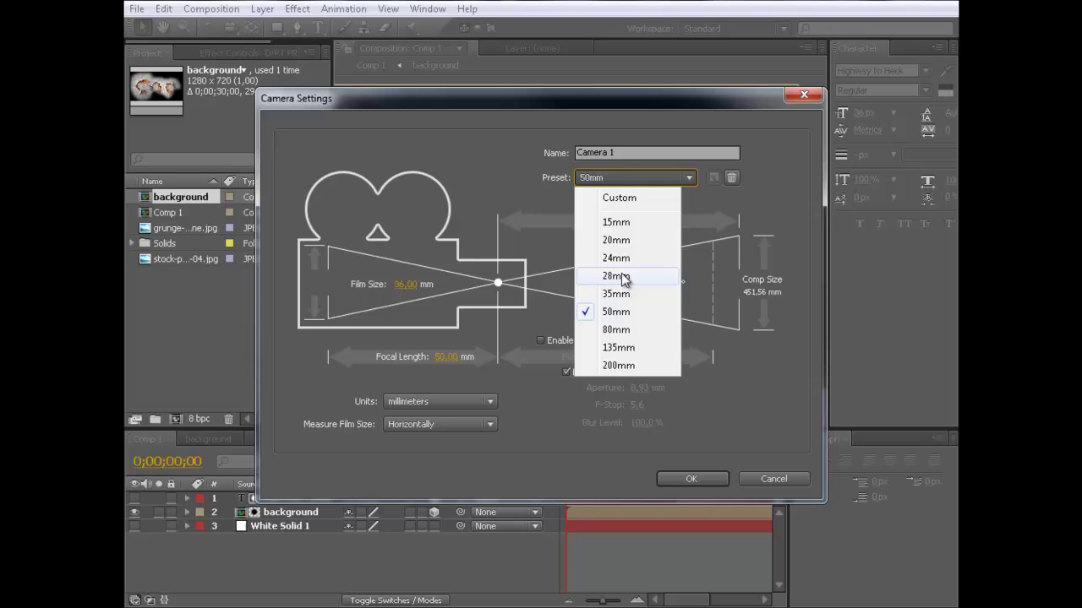
click(624, 285)
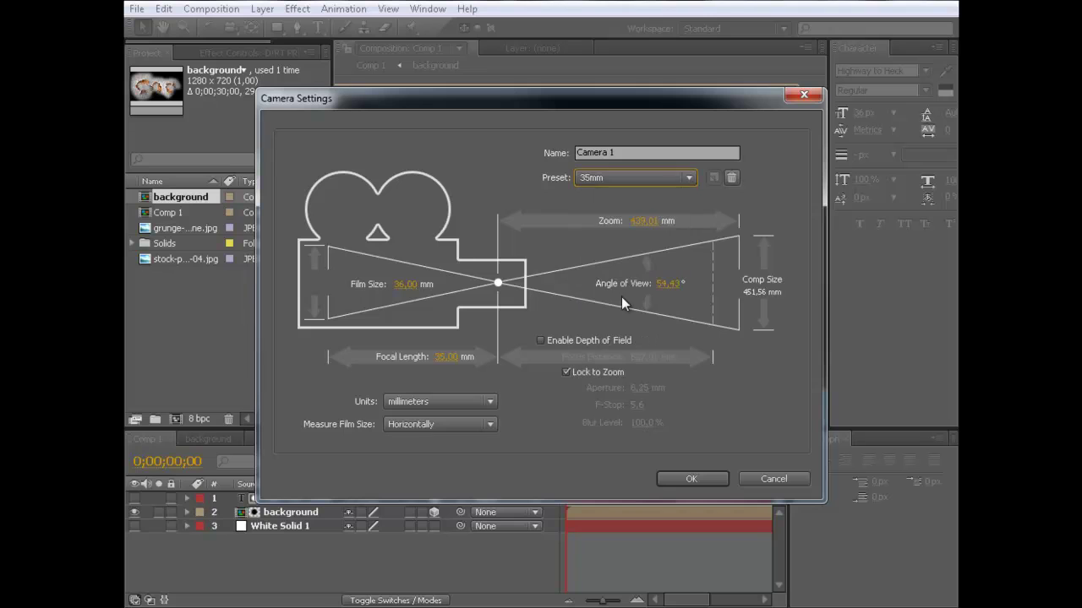
click(687, 476)
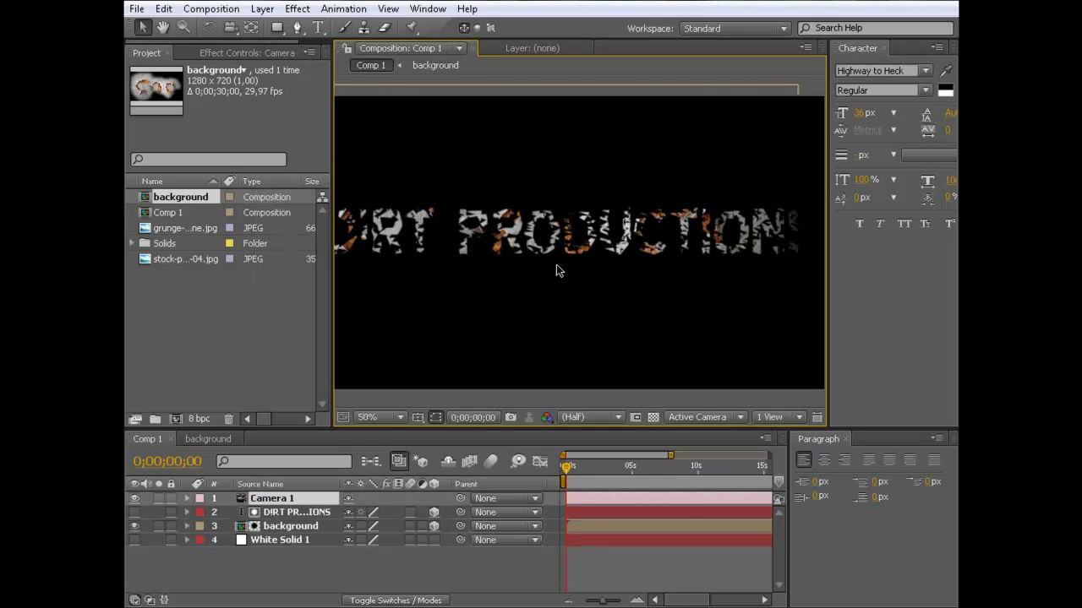
- Add Position keyframes to the title and background layers at 0;00;05;02, and return the current time to 0;00;00;00 with both layers selected
scroll(556, 265, down, 2)
scroll(556, 270, up, 2)
click(285, 513)
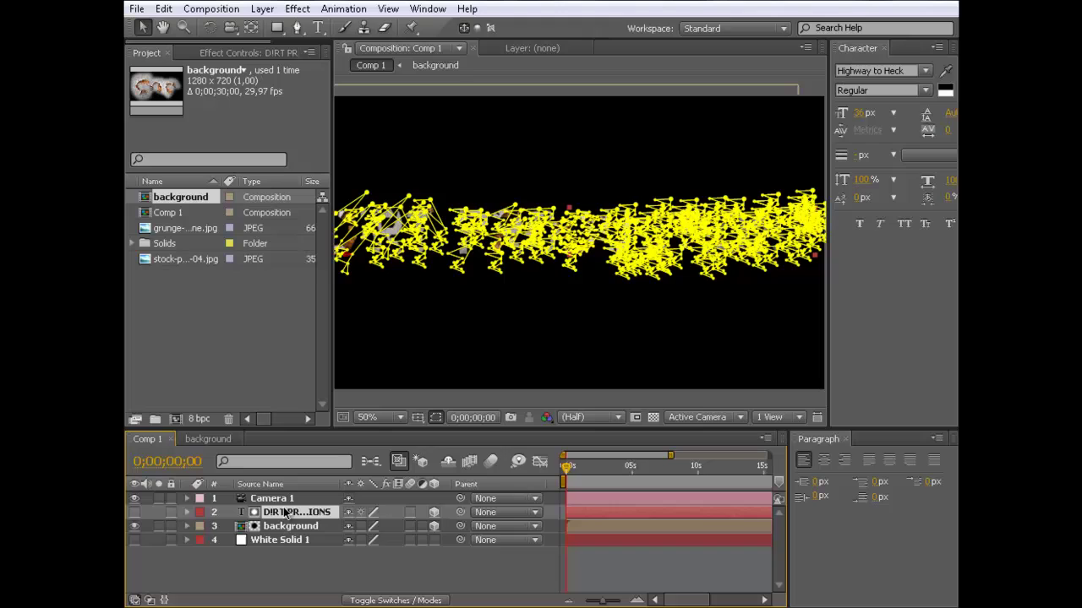
click(608, 479)
drag(614, 481, 628, 484)
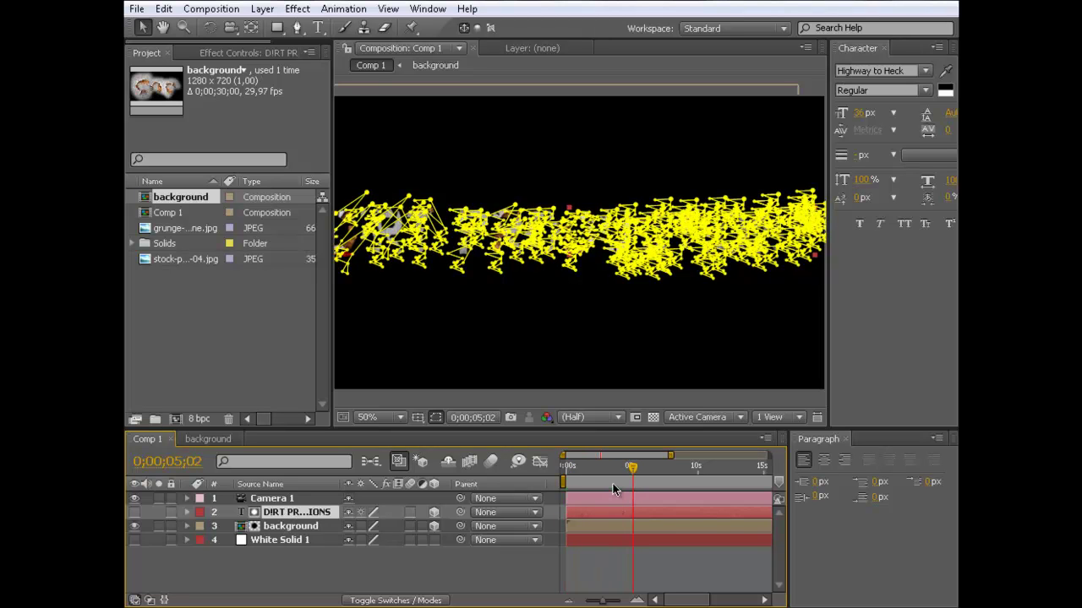
key(p)
click(292, 541)
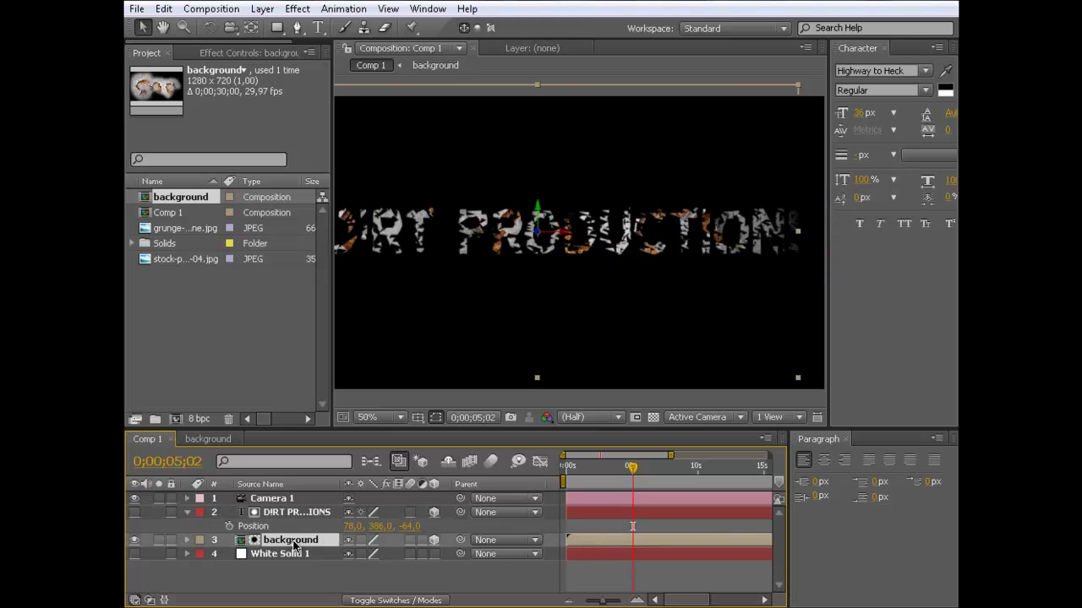
key(p)
click(228, 553)
click(228, 526)
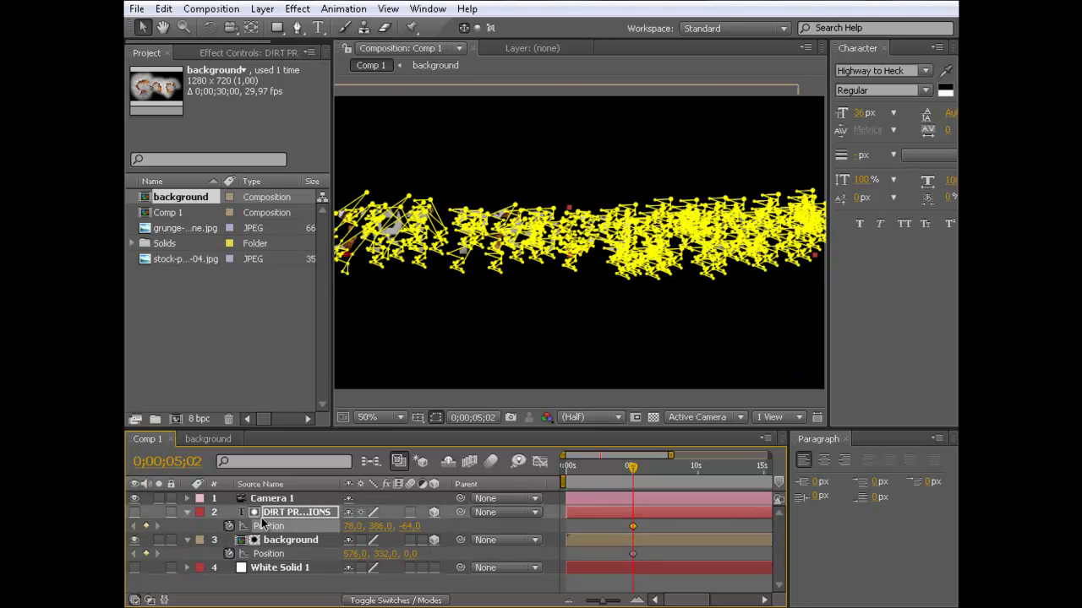
click(283, 542)
click(607, 480)
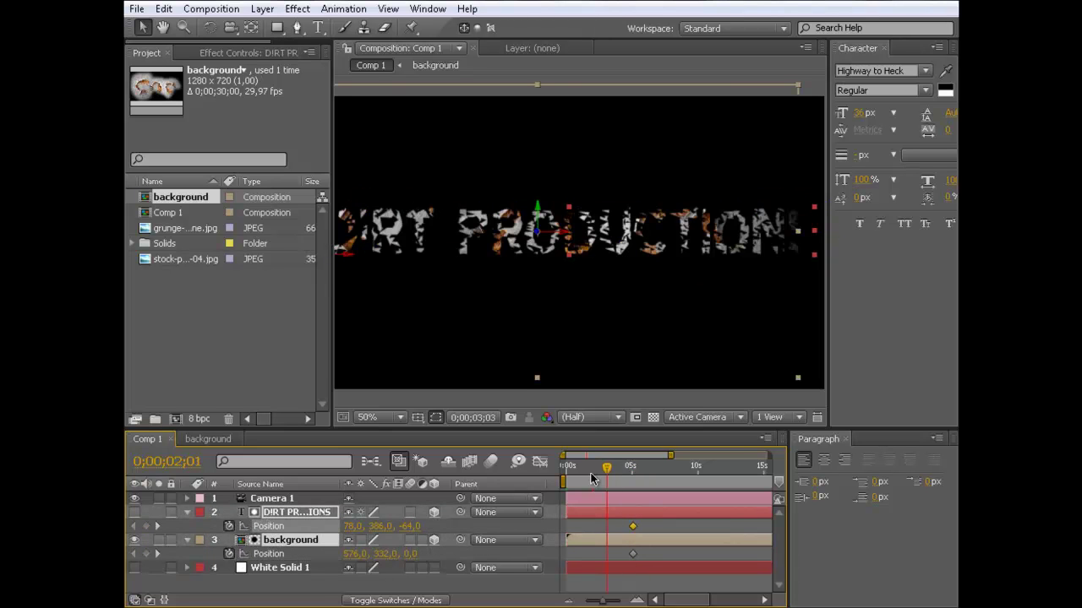
drag(592, 479, 563, 475)
- Try to move the title and background layers together in the composition
scroll(539, 240, down, 2)
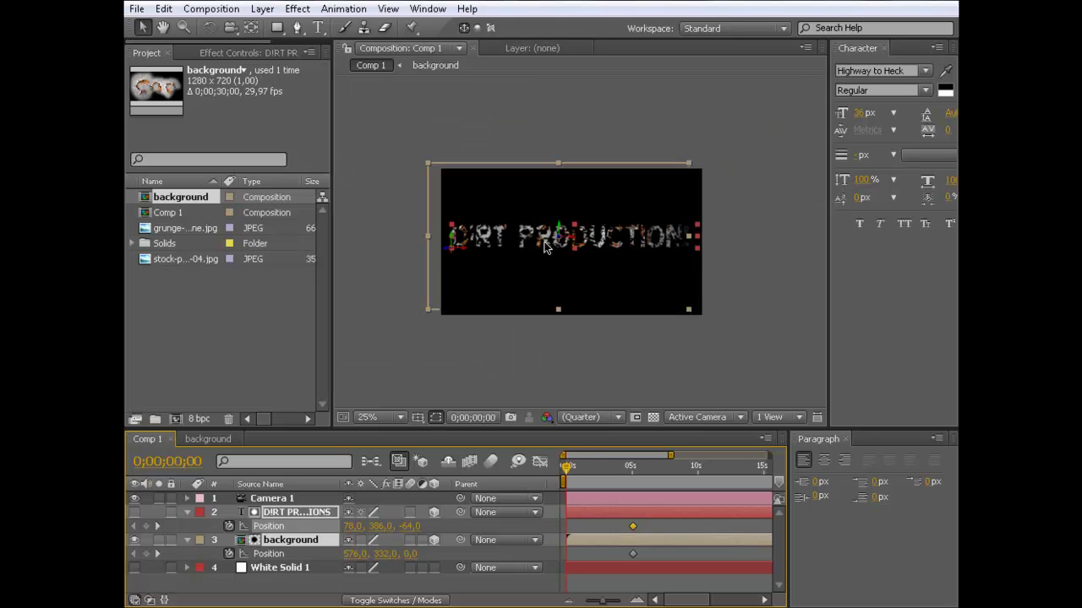
drag(560, 236, 586, 259)
key(ctrl+z)
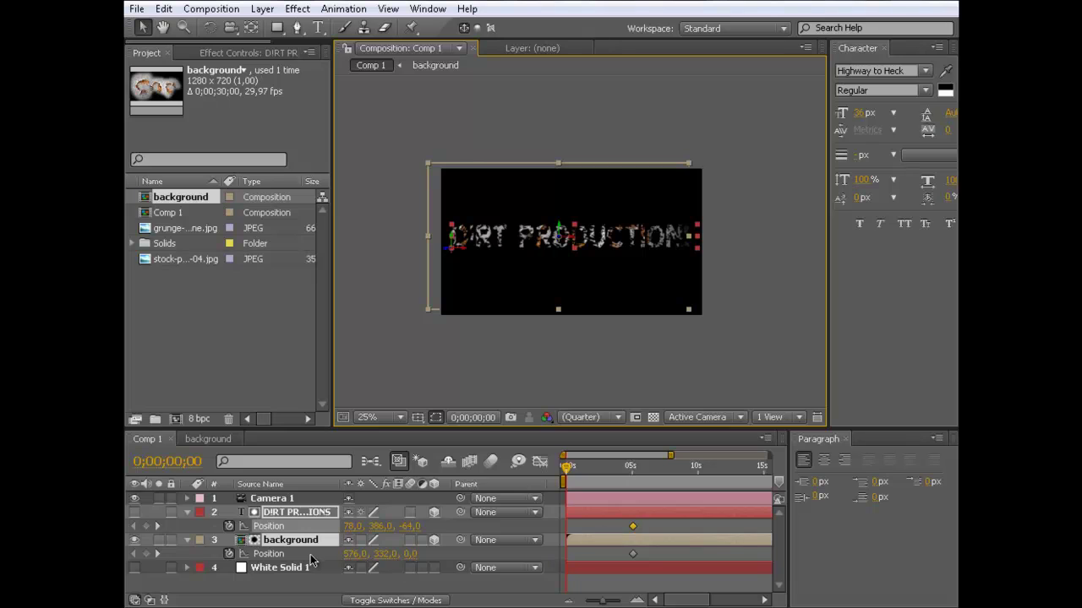
- Delete the background layer's Position keyframe and move the title along Z to -1396 at 0;00;00;00
click(614, 517)
drag(633, 554, 603, 584)
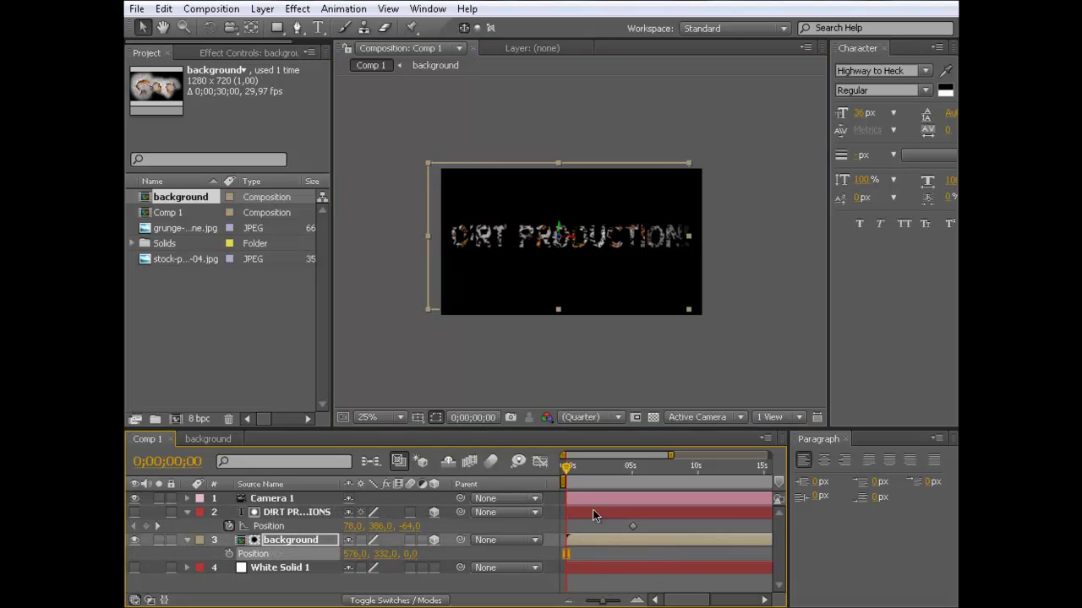
click(261, 516)
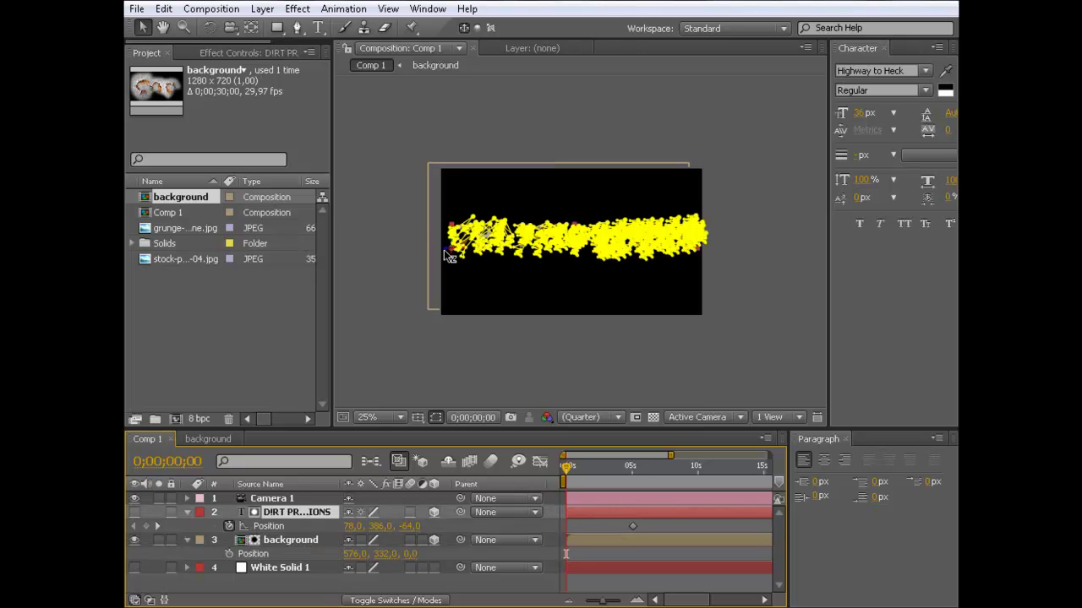
drag(443, 249, 173, 263)
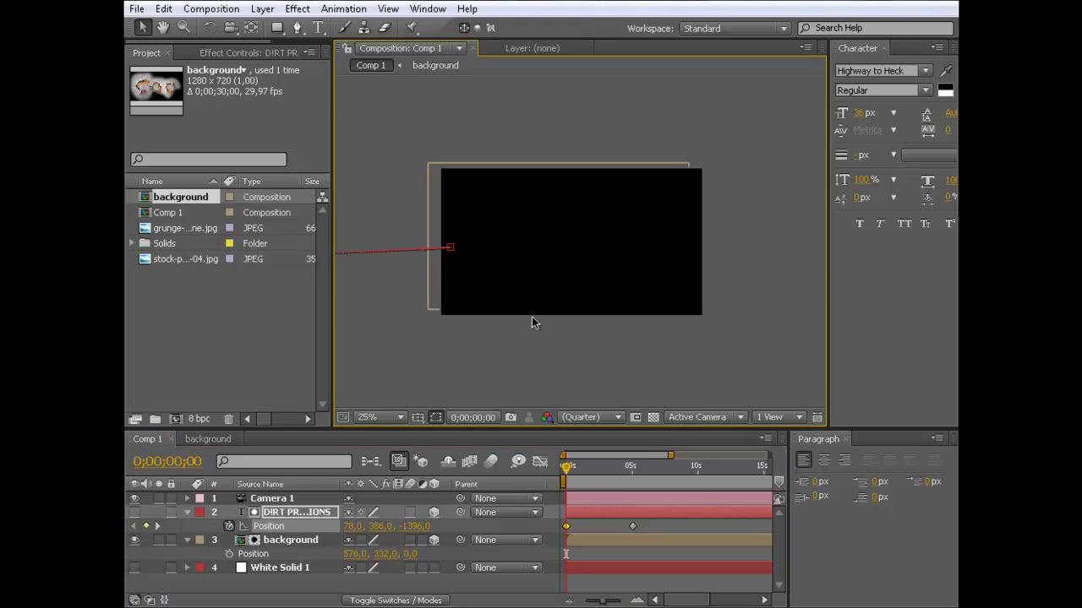
click(570, 320)
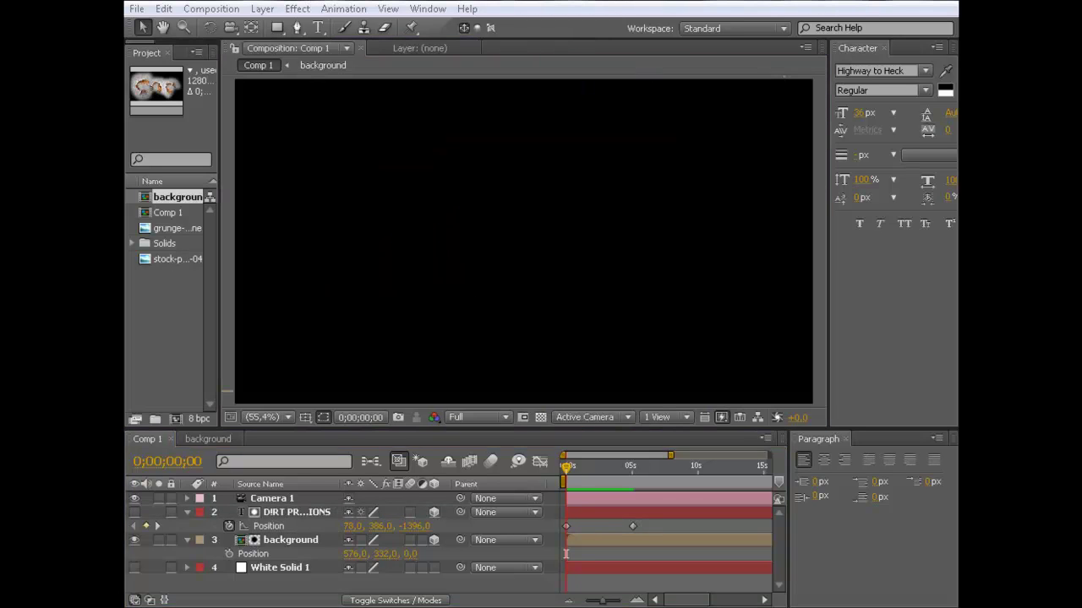
- Preview the title's fly-in animation and check the frame at 0;00;03;01
click(708, 218)
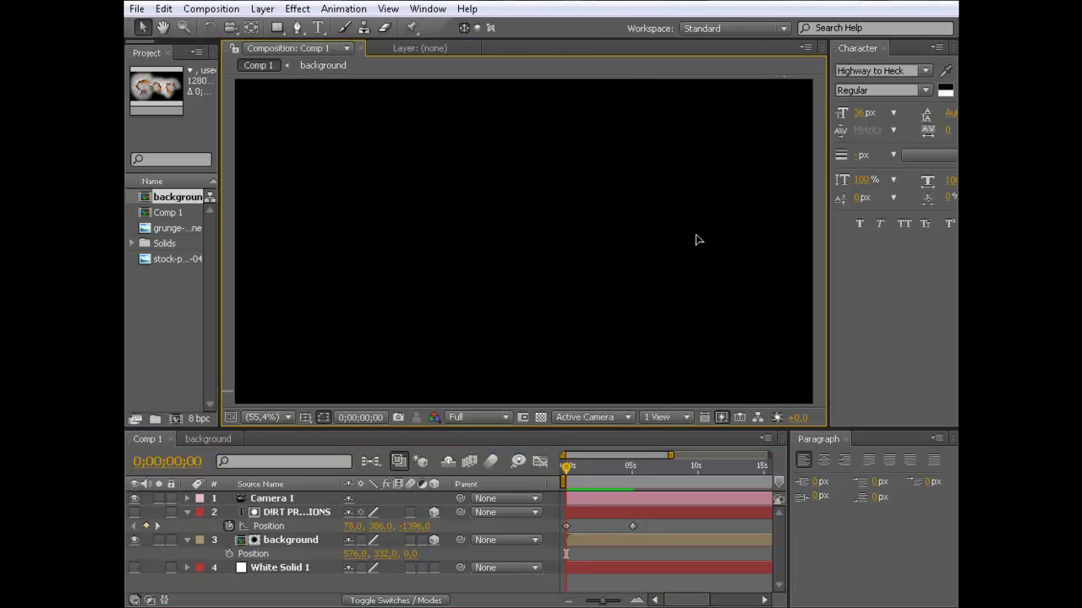
click(702, 235)
key(KP_0)
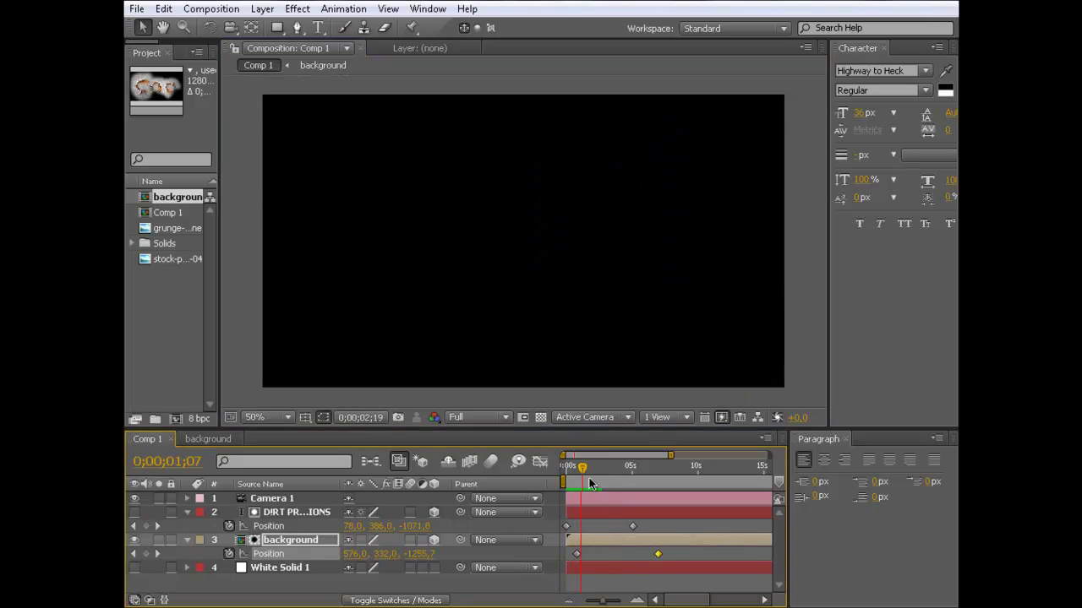
drag(589, 480, 603, 478)
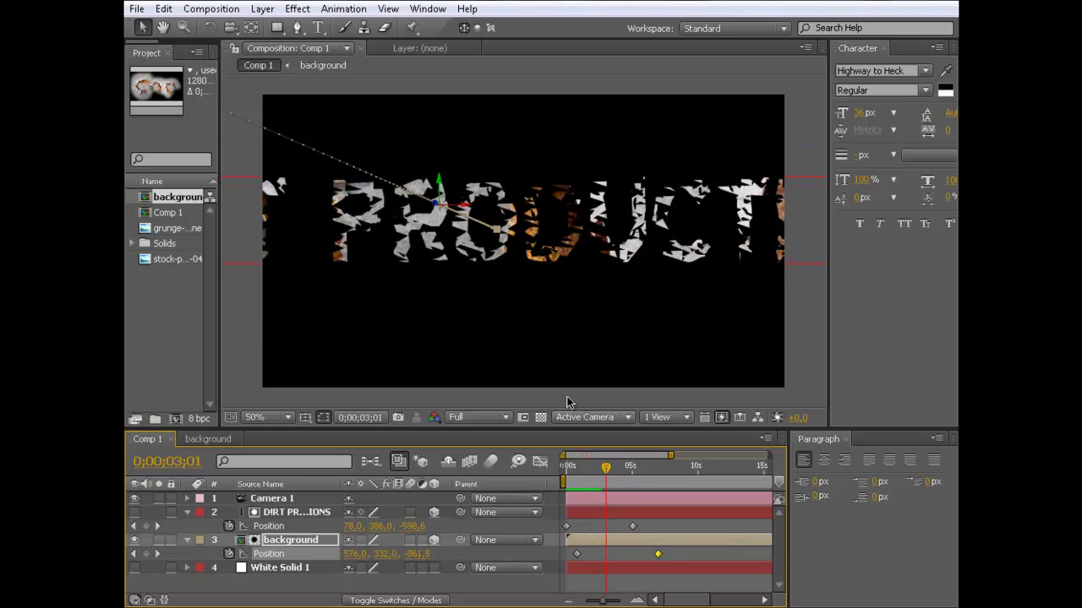
- Show the composition in two horizontal views, with the Top view zoomed out to 12.5%
click(657, 417)
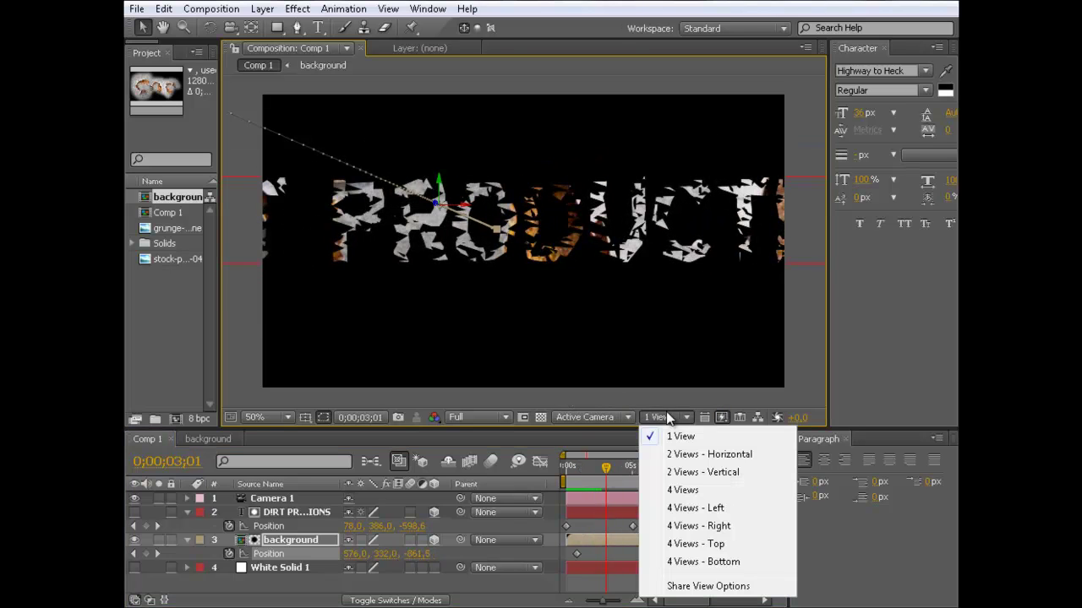
click(683, 454)
key(comma)
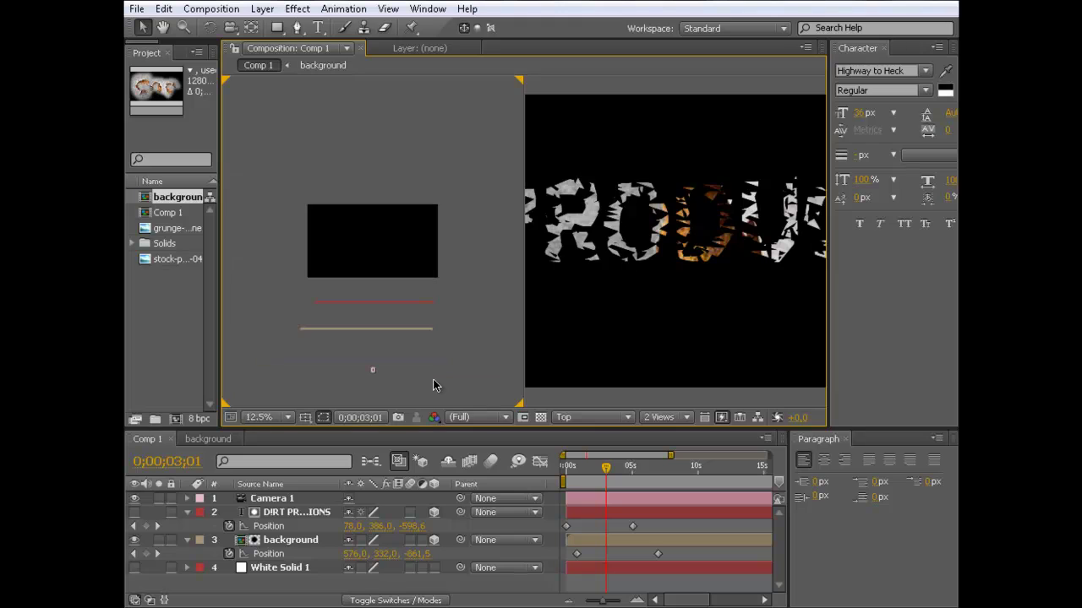
- Check the title's path at 0;00;01;07 and delete all of the background layer's Position keyframes at that time
click(288, 512)
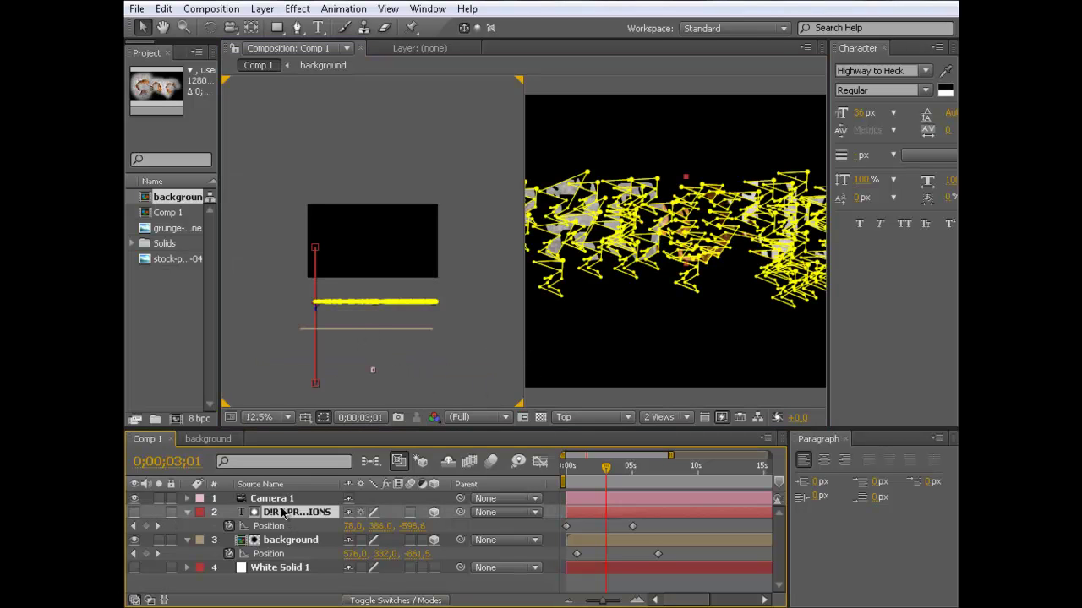
click(582, 473)
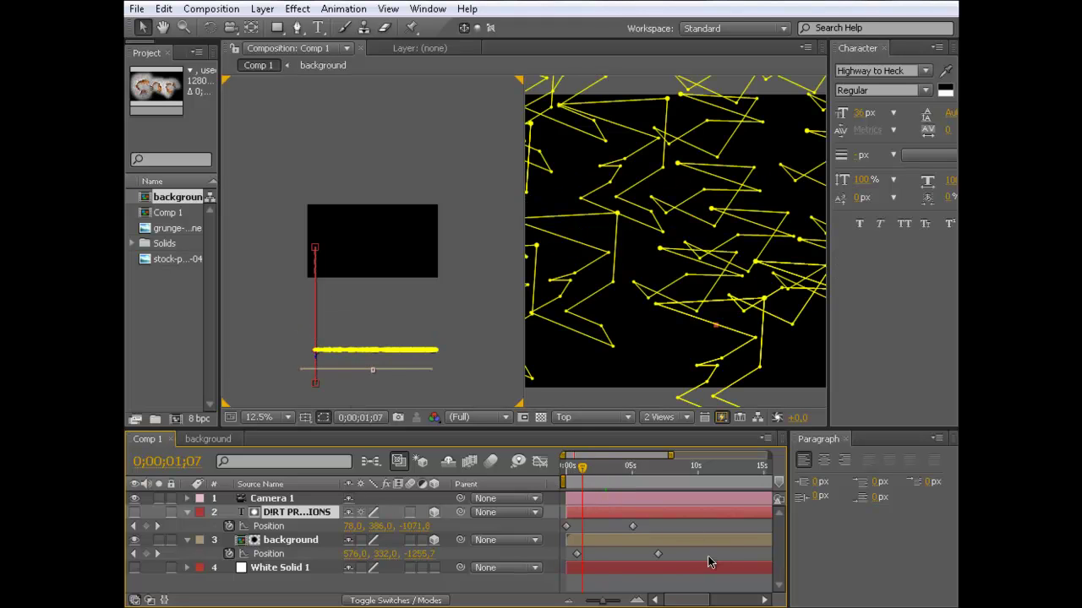
drag(686, 557, 567, 559)
key(Delete)
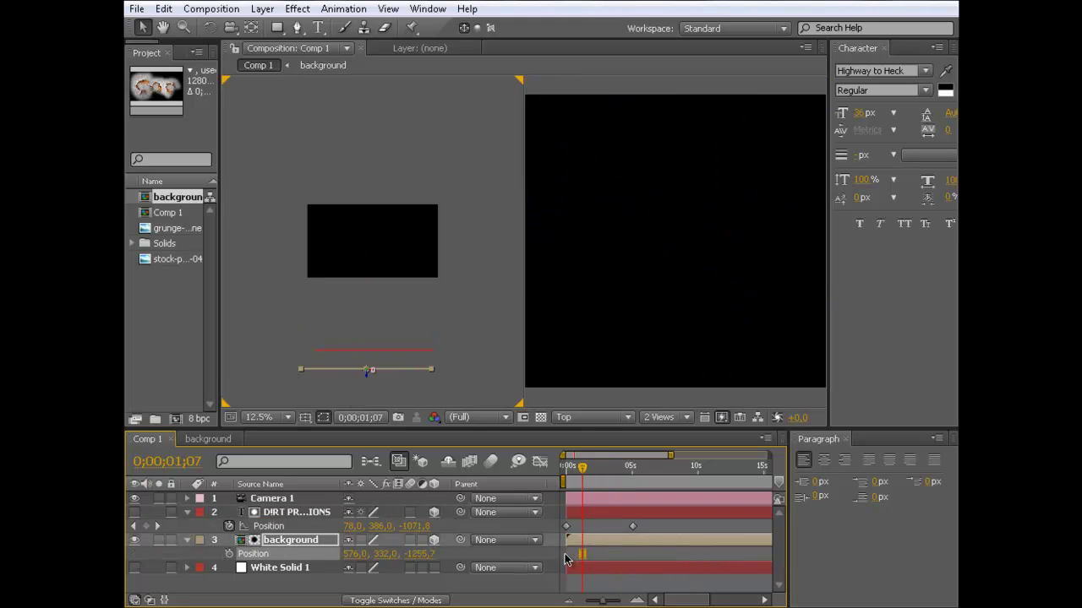
- Check the title's path at 0;00;01;22 and delete all of the title layer's Position keyframes
click(566, 467)
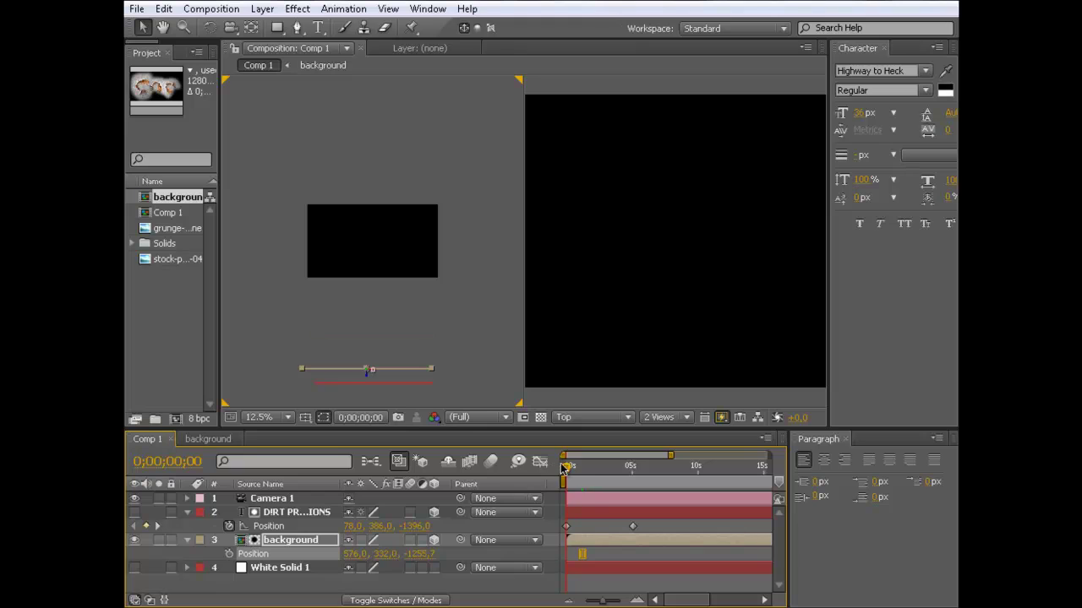
drag(566, 467, 589, 467)
click(631, 526)
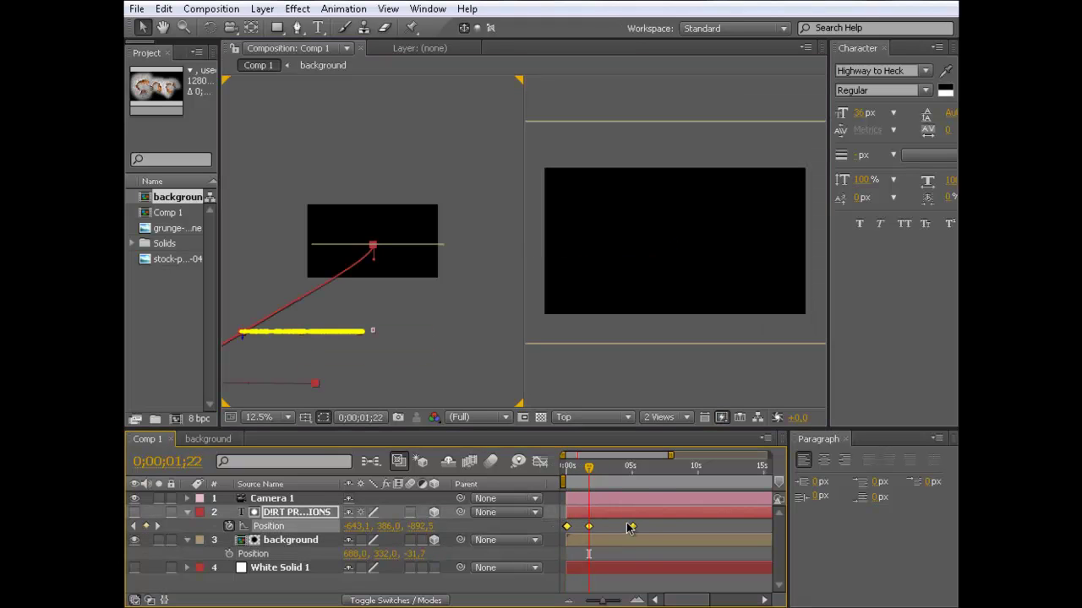
key(Delete)
- At 0;00;04;27, move the title back in the Top view to 76.9, 386.0, 323.5 and add a Position keyframe
click(630, 467)
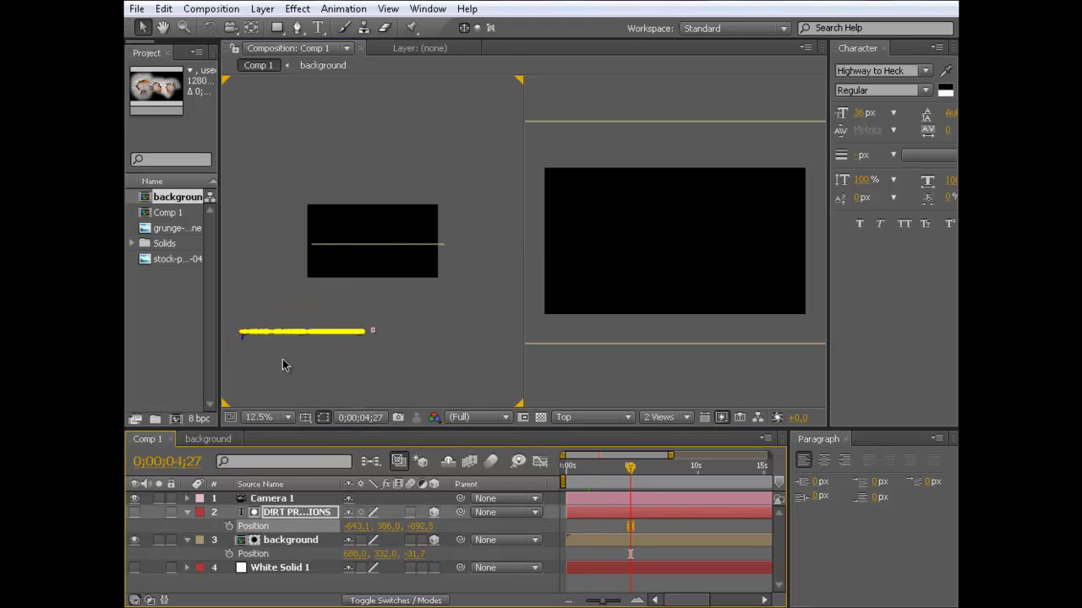
click(292, 520)
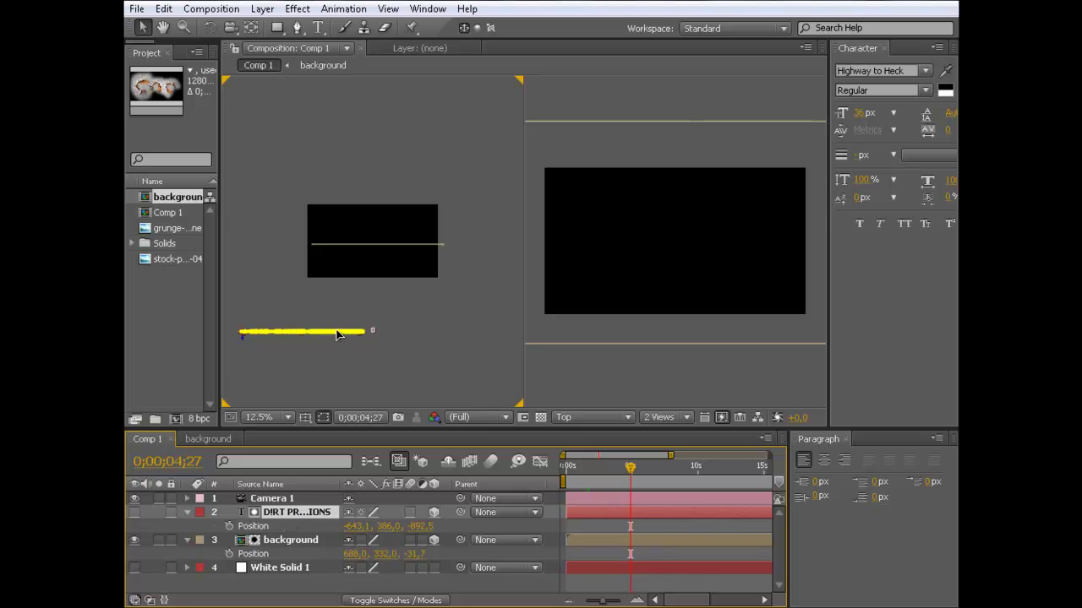
drag(336, 335, 412, 212)
click(741, 376)
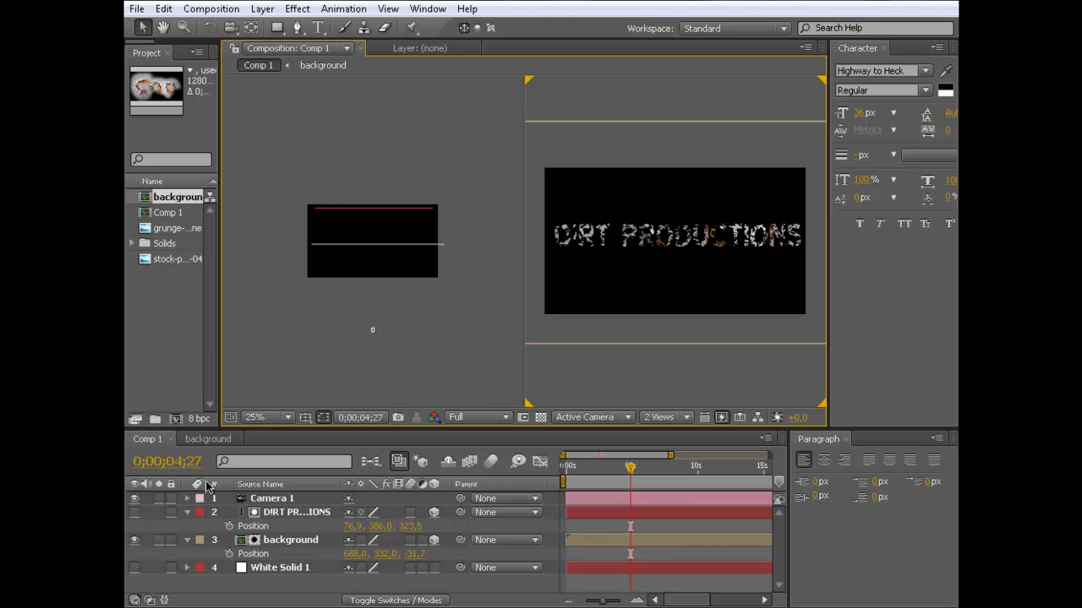
click(269, 514)
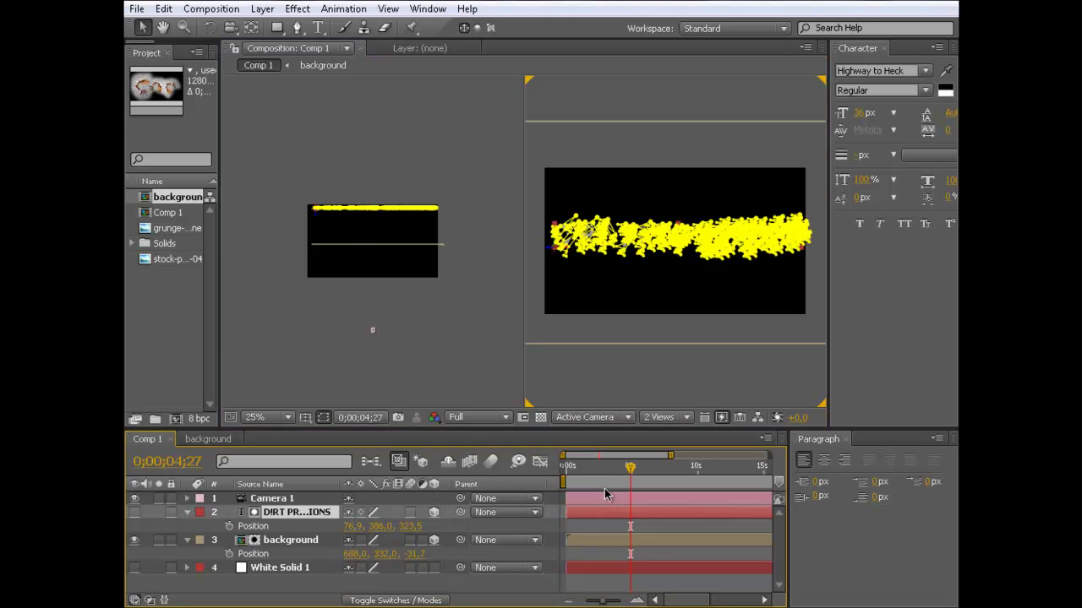
click(229, 526)
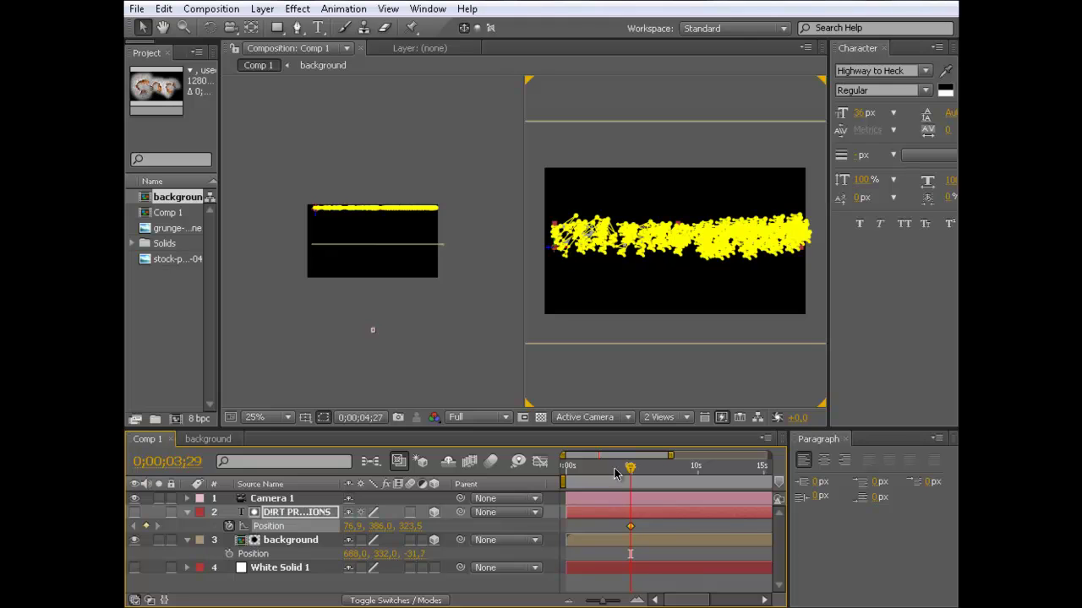
- Move the title toward the camera to 116.9, 386.0, -644.5 and shift that Position keyframe from the start to 0;00;02;03
drag(628, 468, 524, 473)
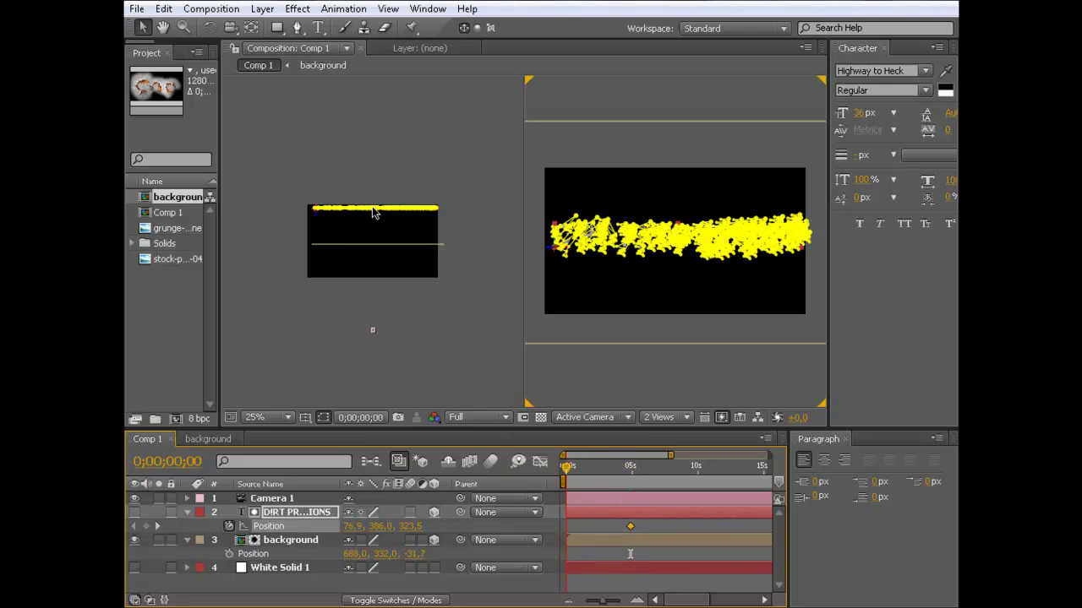
drag(376, 218, 382, 310)
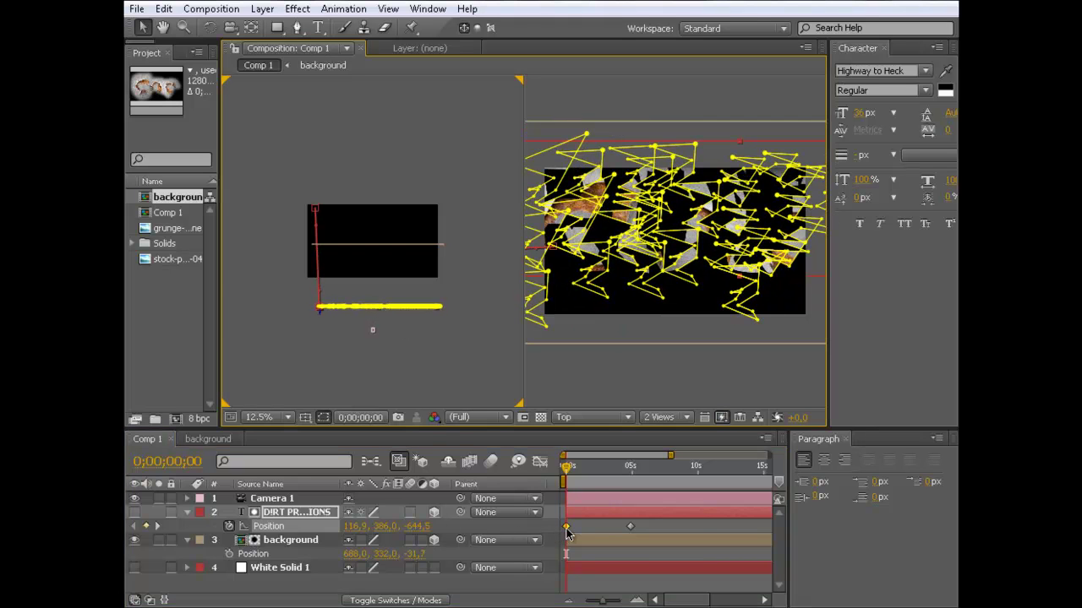
mouse_move(568, 530)
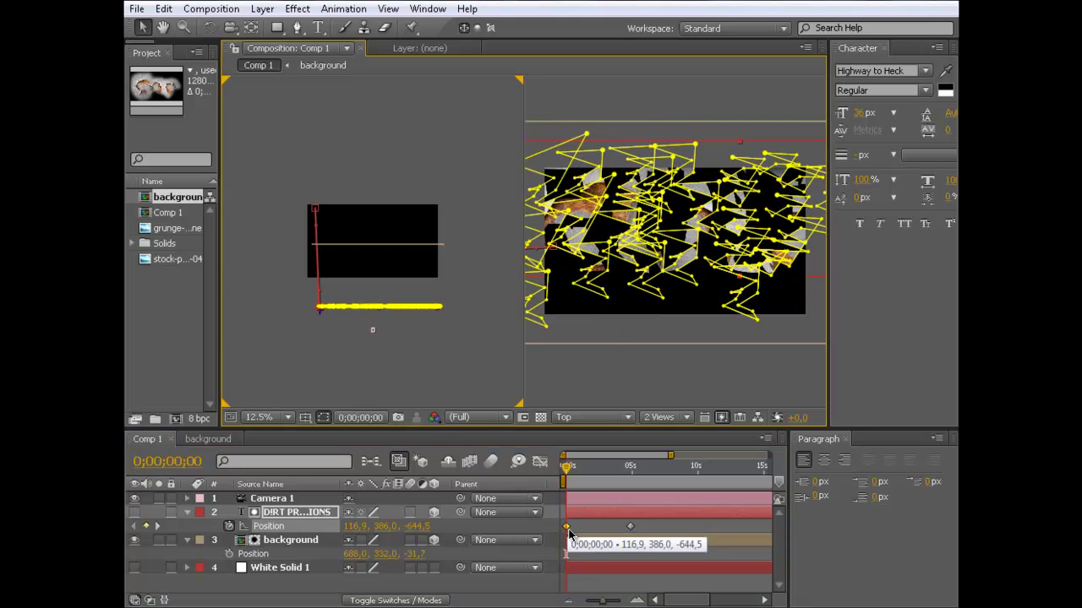
drag(589, 534, 592, 527)
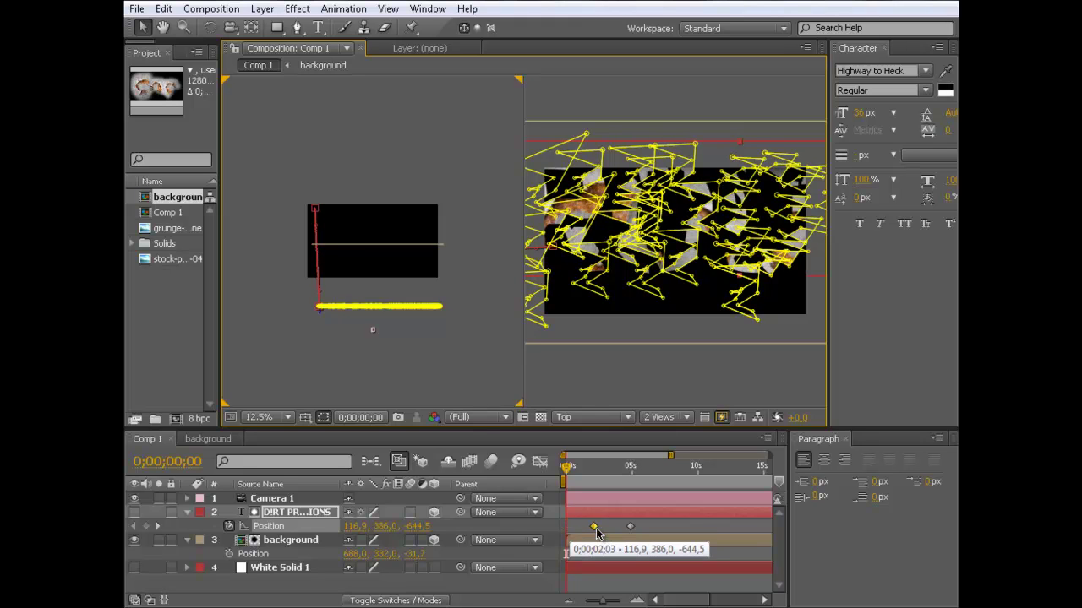
- At 0;00;00;00, move the title sideways out of the camera's view to -619.1, 386.0, -844.5 and check the motion at 0;00;03;08
click(415, 320)
drag(419, 311, 351, 331)
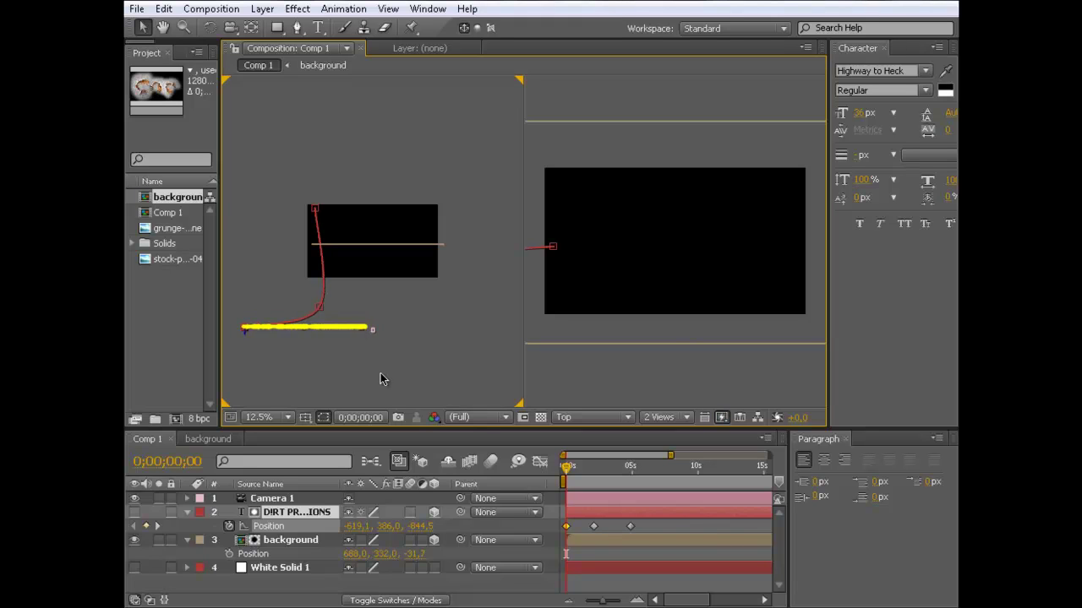
click(381, 372)
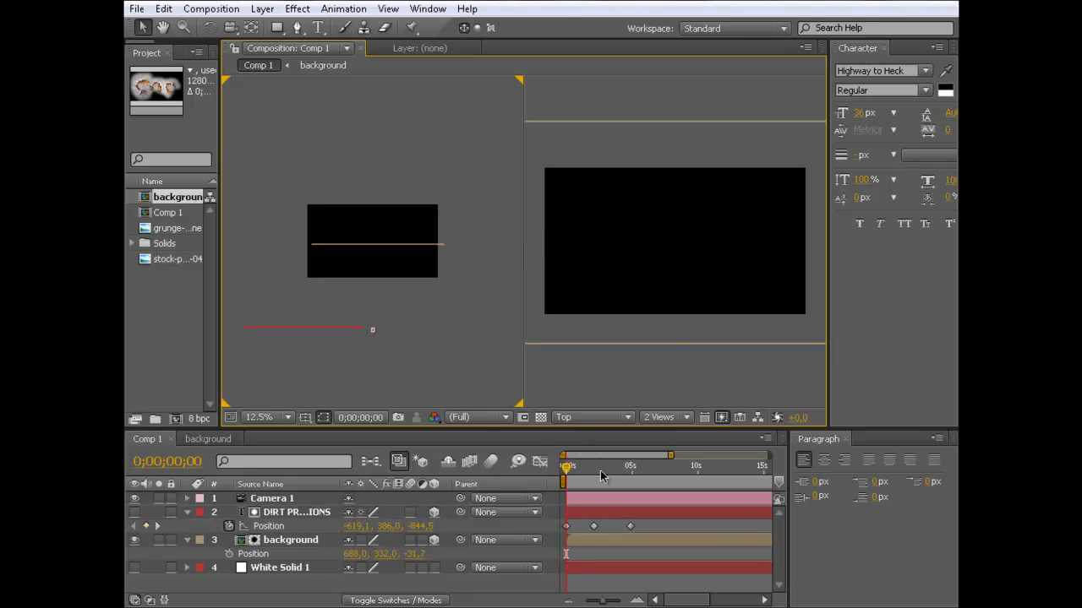
drag(568, 466, 609, 470)
- Try to copy the title's three Position keyframes onto the background layer at 0;00;00;00
drag(634, 518, 567, 530)
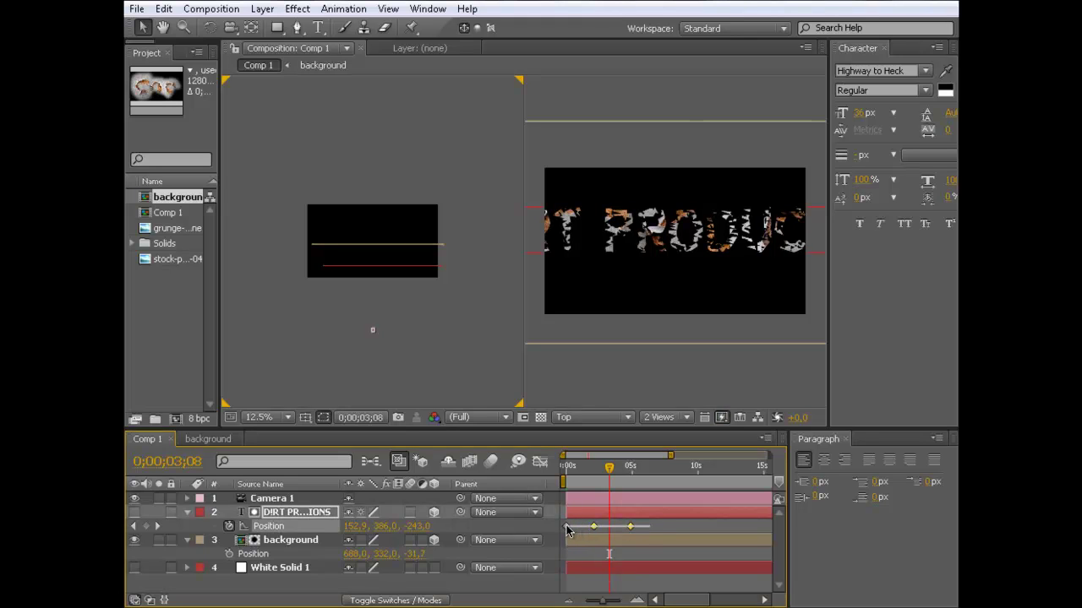
click(580, 533)
drag(635, 529, 561, 533)
click(308, 546)
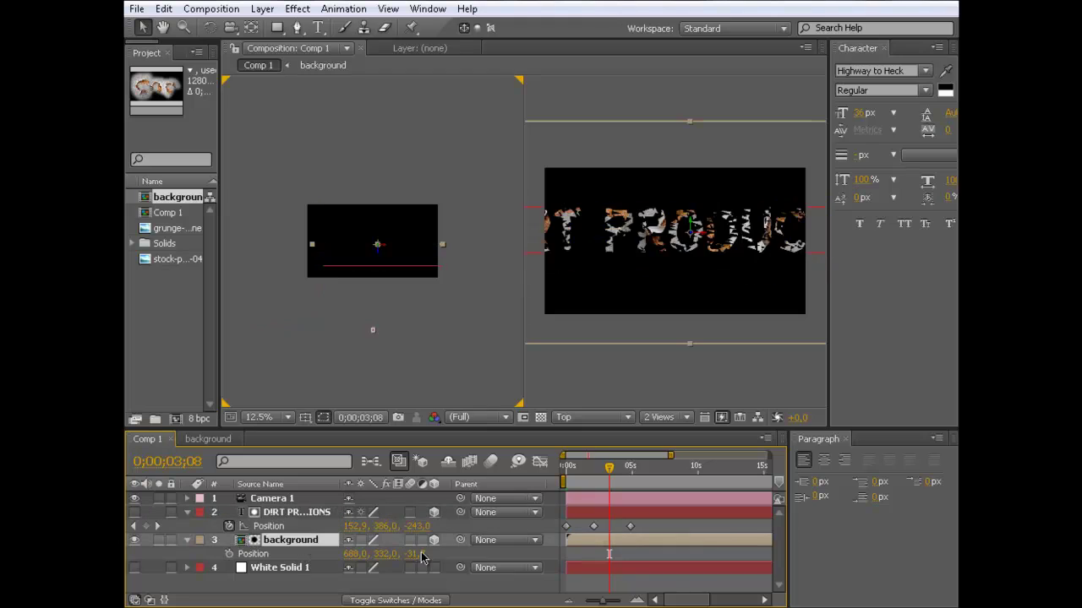
drag(583, 475, 532, 483)
key(ctrl+v)
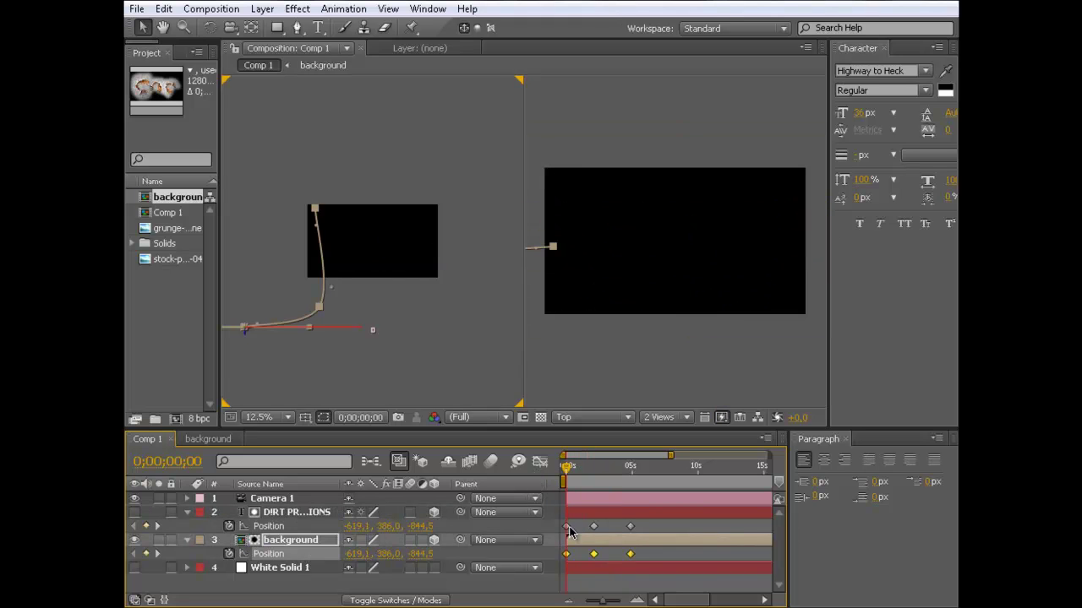
click(644, 554)
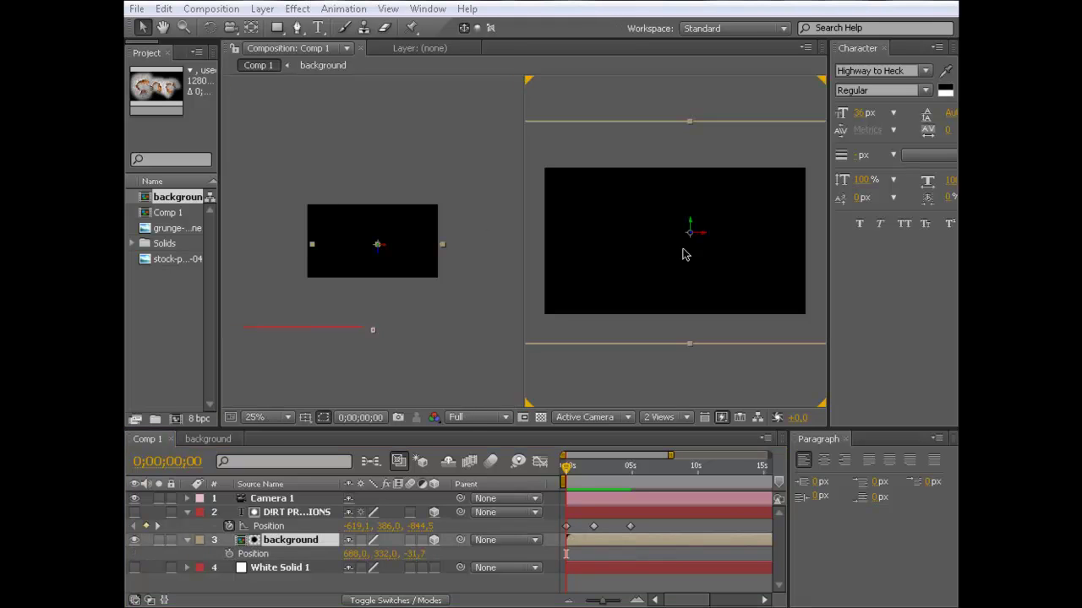
- Preview the title's fly-in animation and check the frame at 0;00;05;23
click(681, 100)
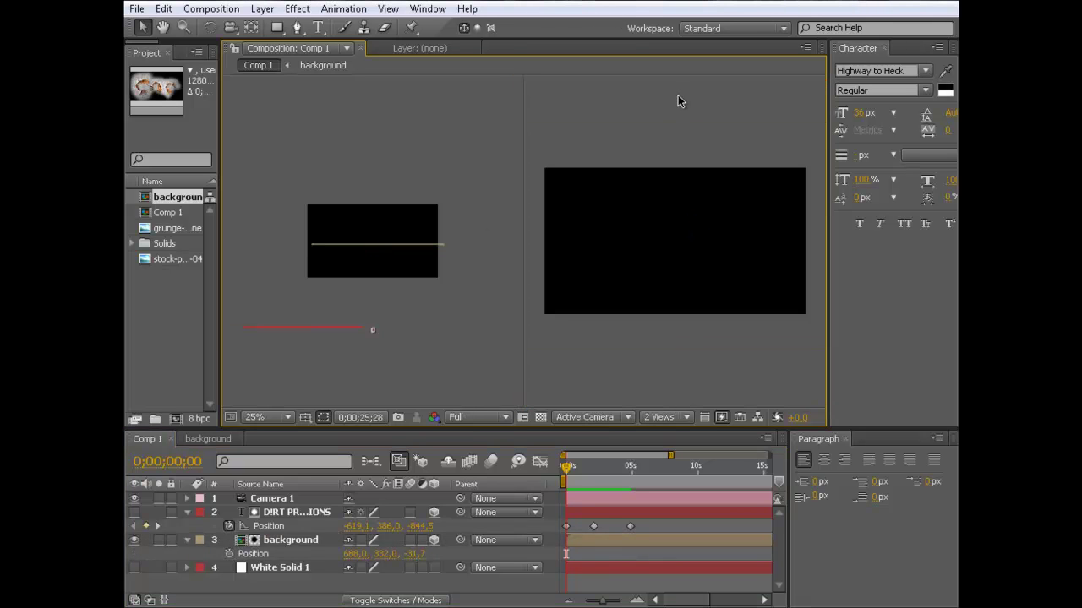
key(space)
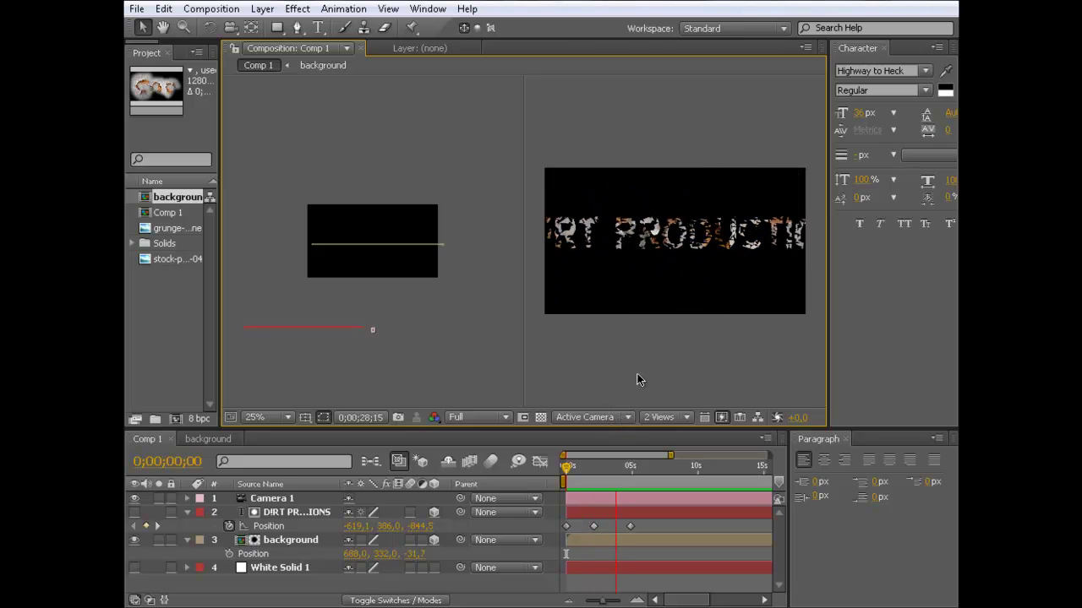
click(631, 387)
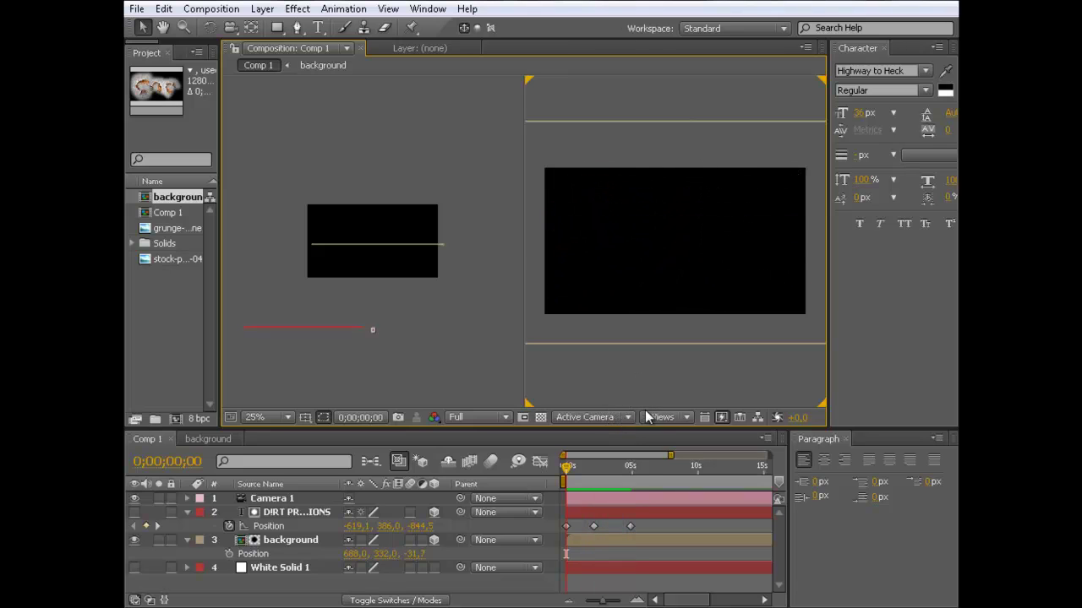
mouse_move(628, 475)
mouse_down()
mouse_move(618, 485)
mouse_move(644, 482)
mouse_up()
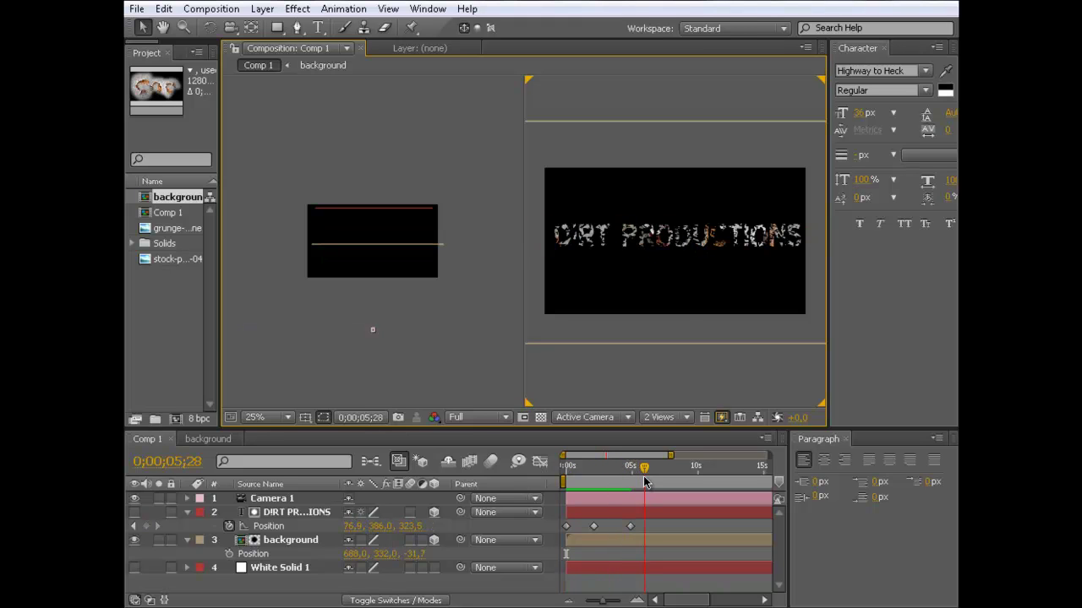
click(641, 478)
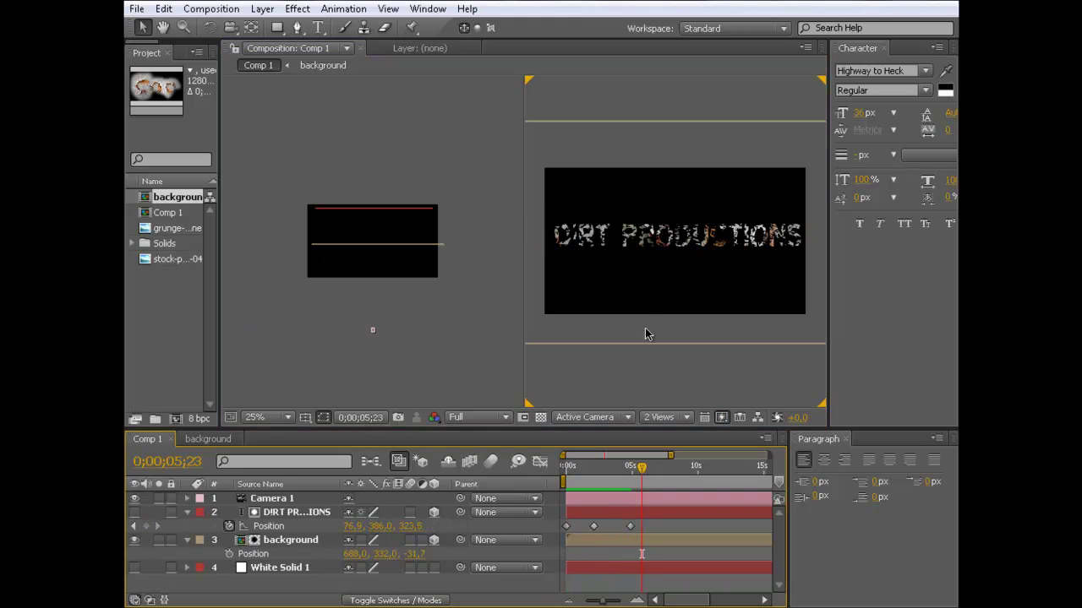
click(303, 512)
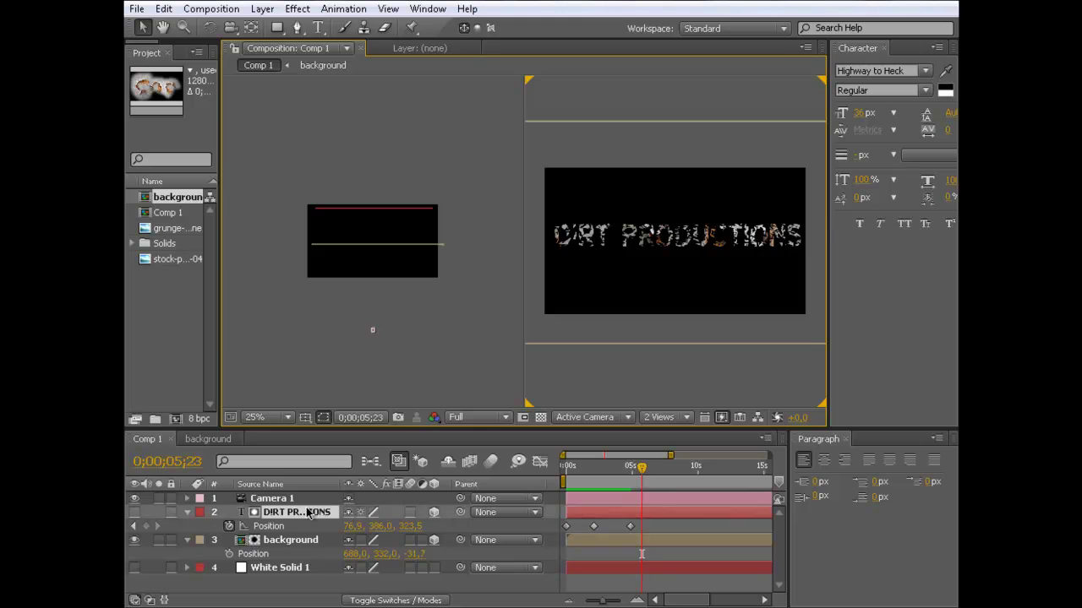
click(572, 368)
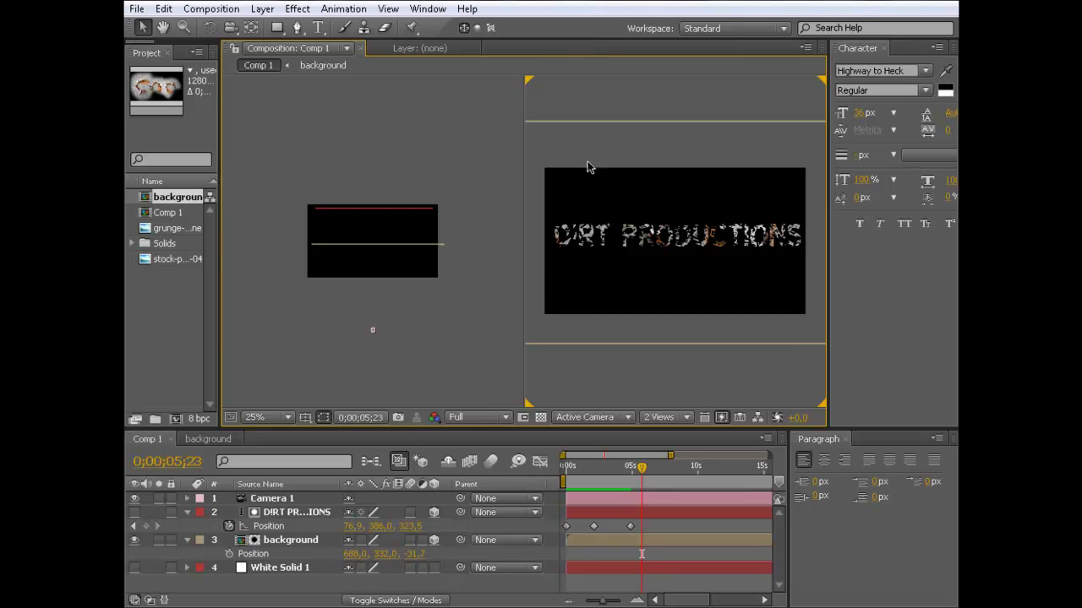
click(285, 515)
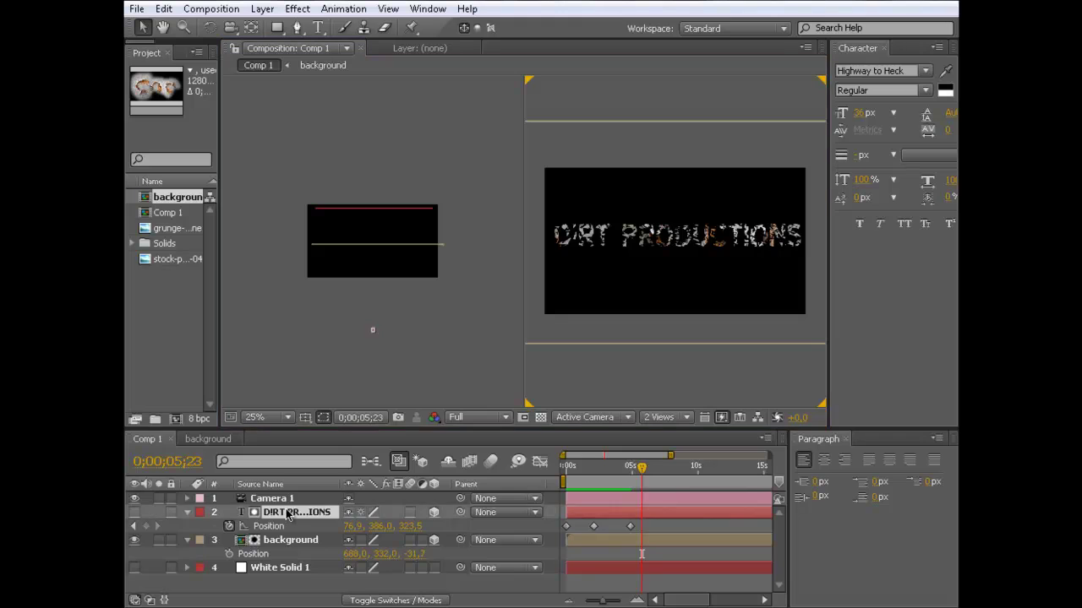
click(624, 372)
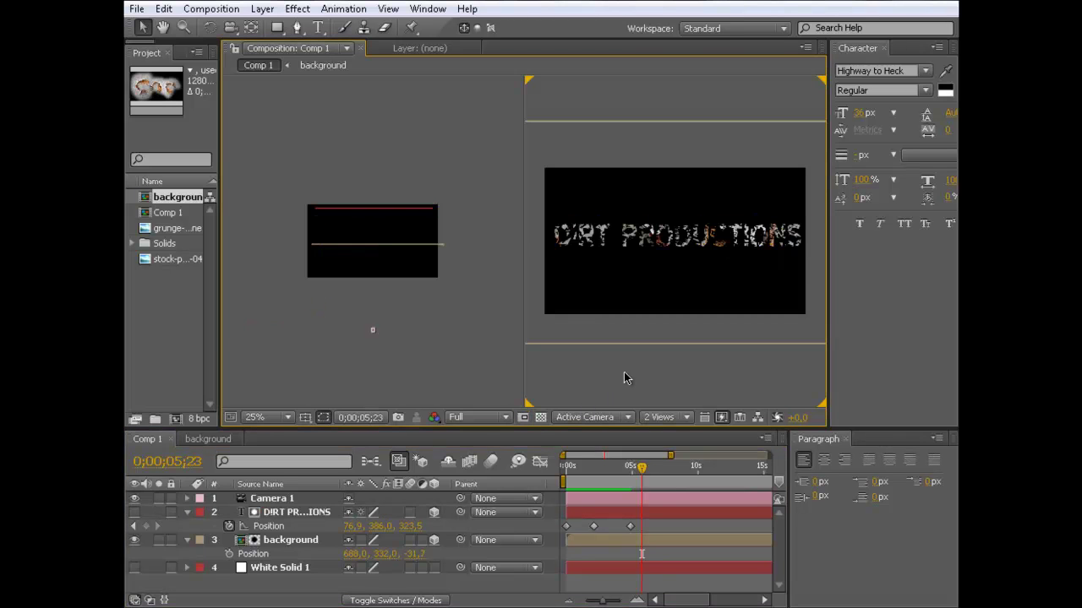
- Add 100% Opacity keyframes to the title and background layers at 0;00;06;00
drag(644, 470, 645, 472)
click(275, 515)
click(272, 541)
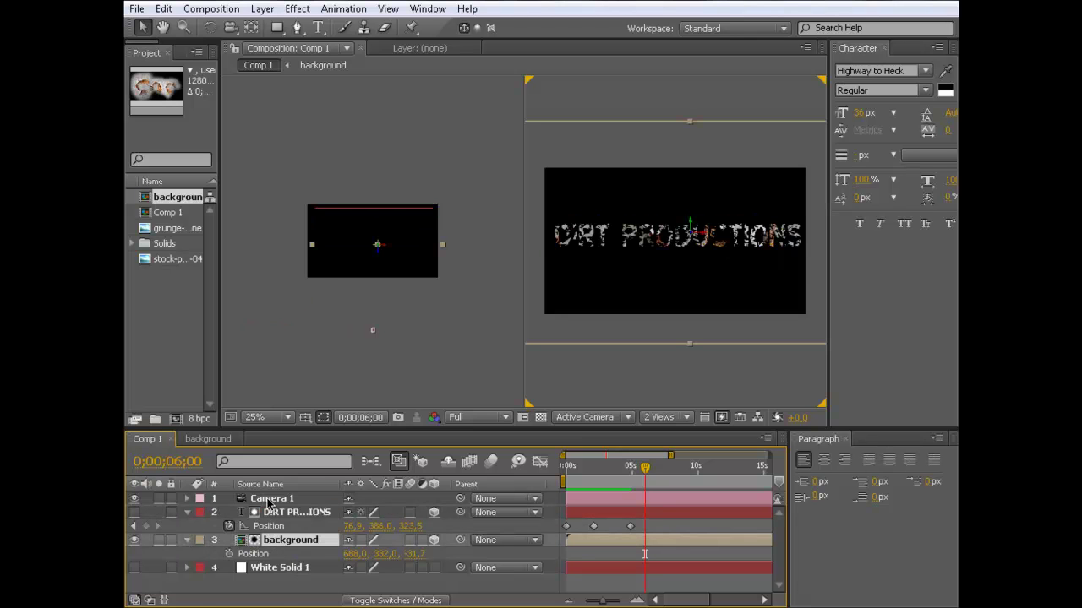
ctrl+click(273, 512)
key(t)
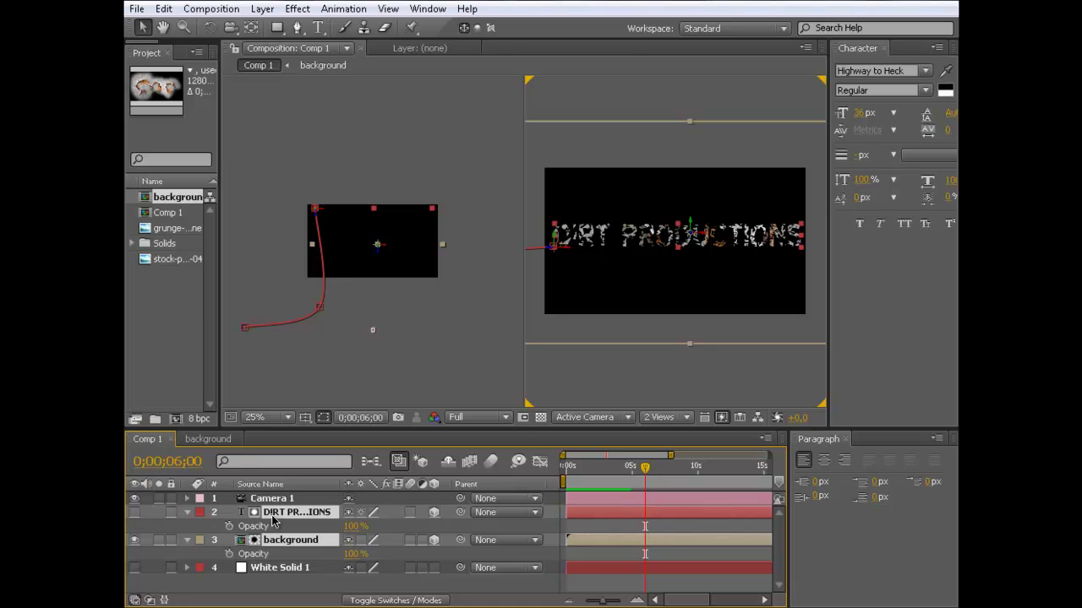
click(229, 525)
click(228, 553)
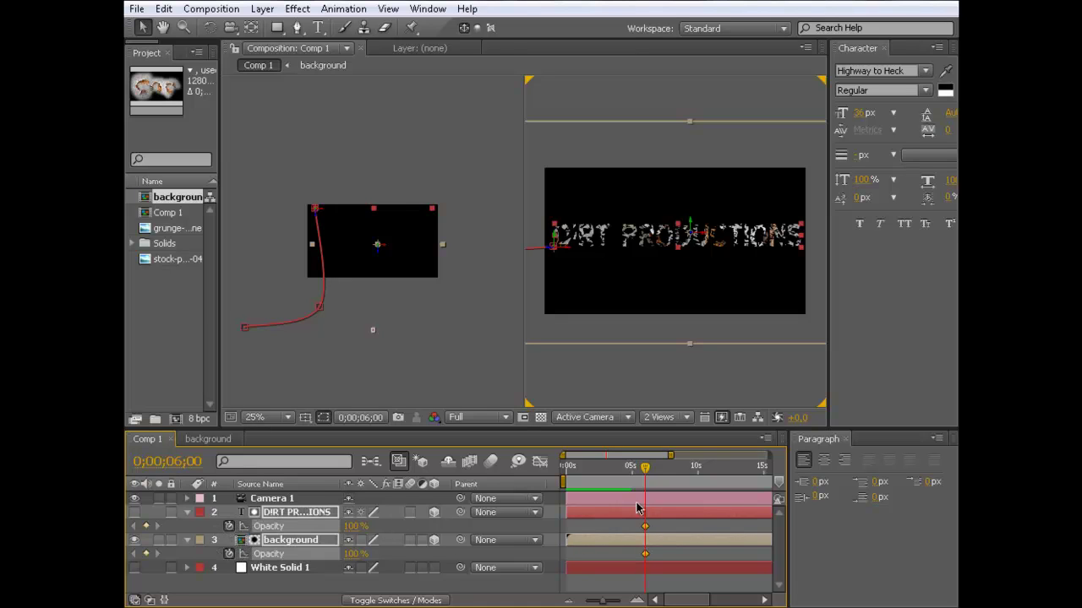
- Set the Opacity of the title and background layers to 0% at 0;00;08;01 and check the fade at 0;00;06;06
drag(659, 468, 673, 468)
drag(350, 526, 300, 537)
click(311, 580)
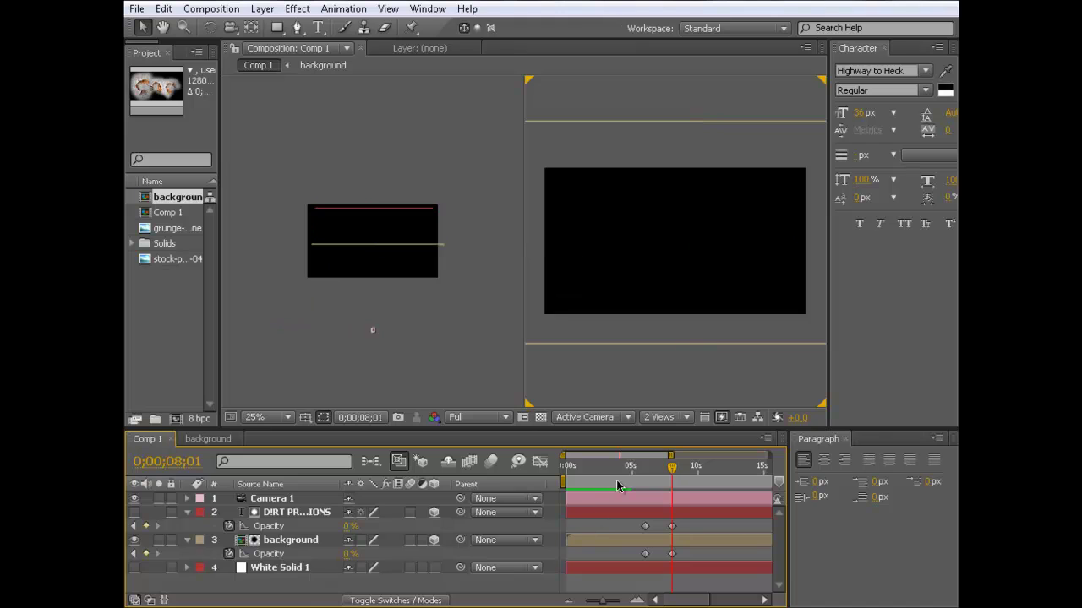
click(657, 467)
mouse_move(657, 468)
mouse_down()
mouse_move(637, 468)
mouse_move(648, 467)
mouse_up()
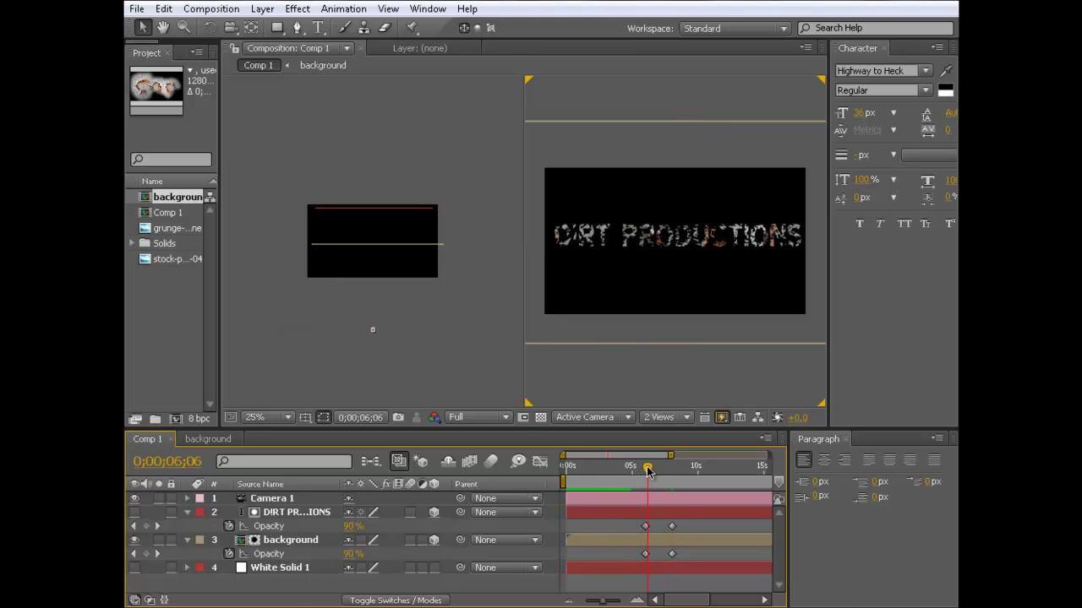
- Duplicate the title layer and make the copy a 2D layer
click(327, 512)
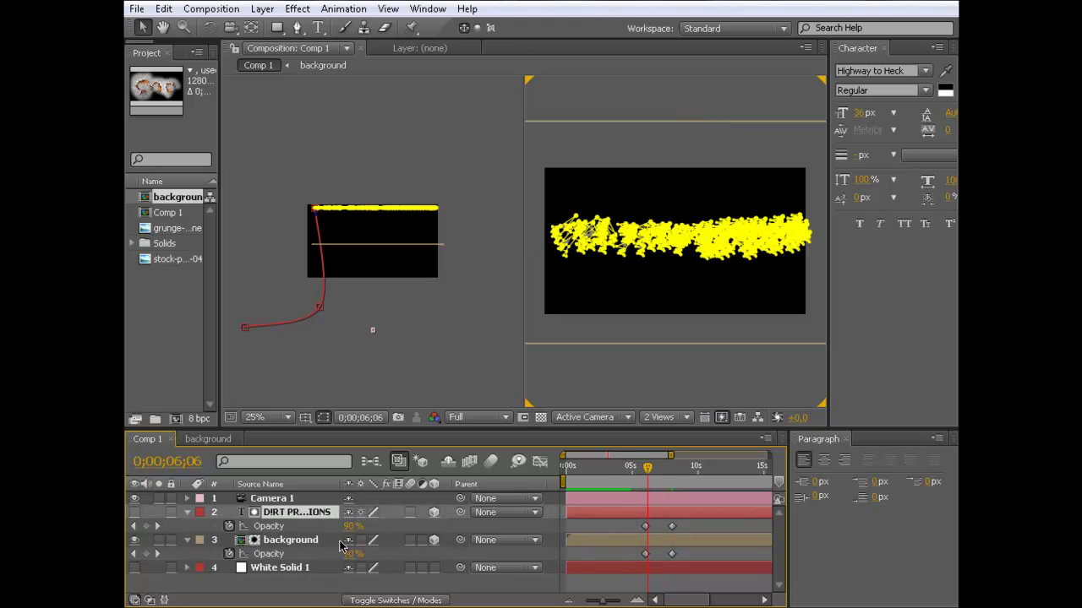
key(ctrl+d)
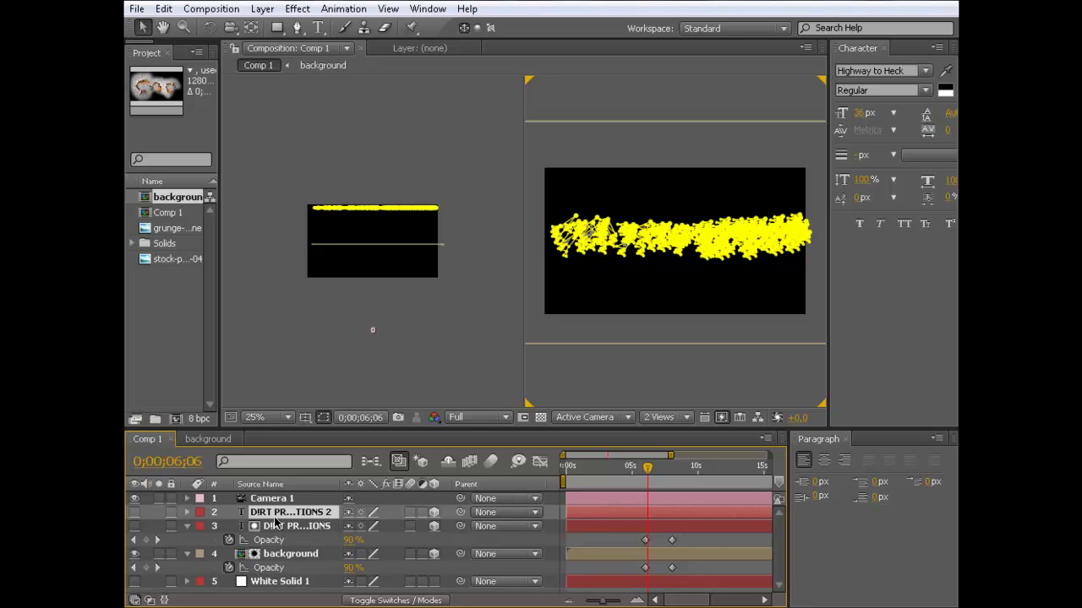
click(433, 514)
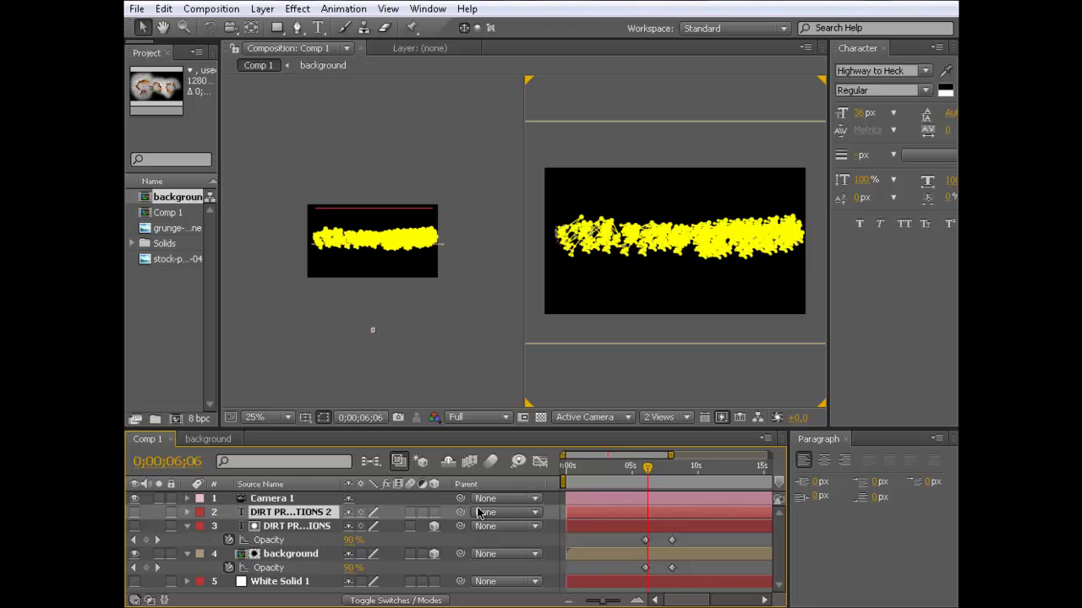
click(681, 359)
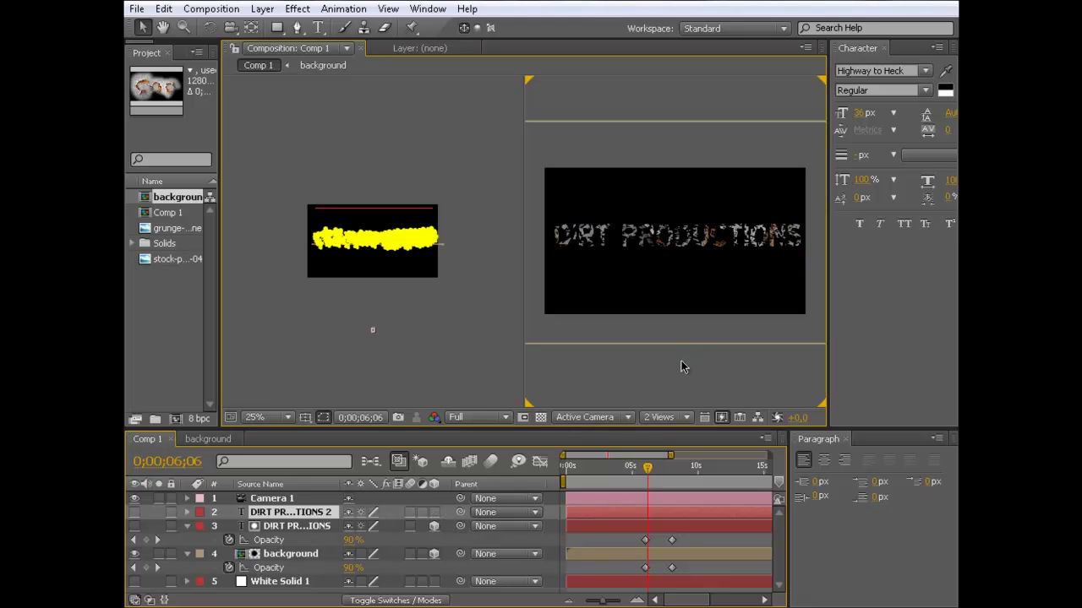
click(302, 517)
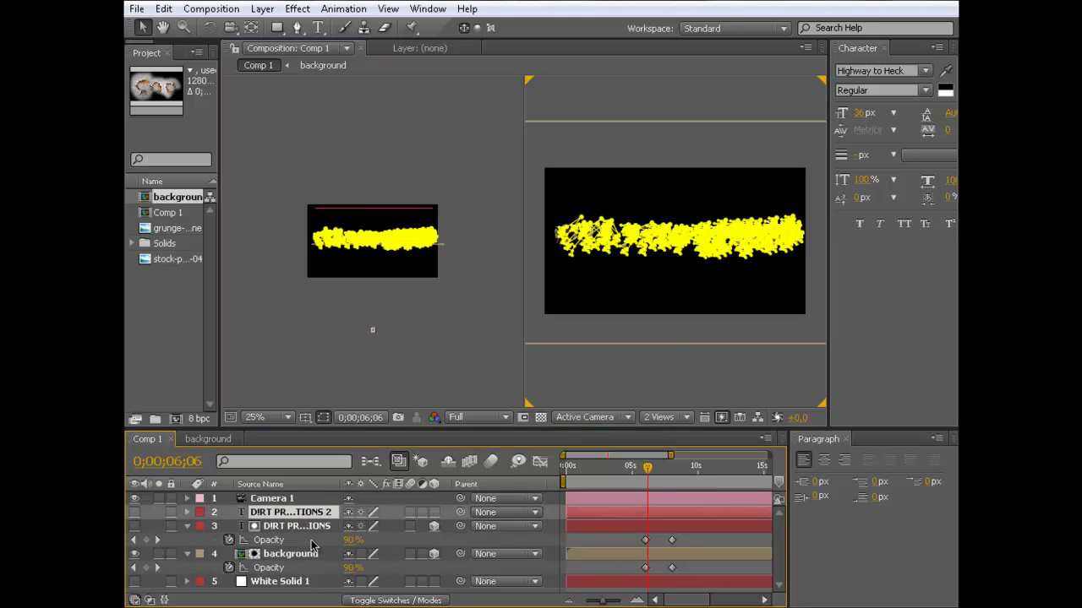
key(m)
click(257, 527)
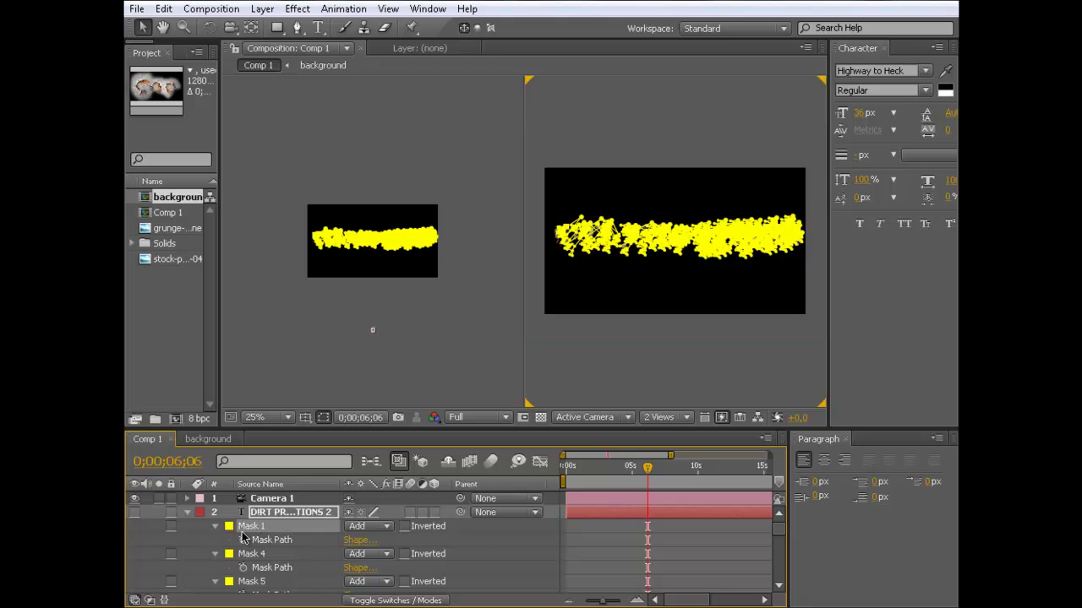
scroll(252, 537, down, 5)
scroll(254, 536, down, 10)
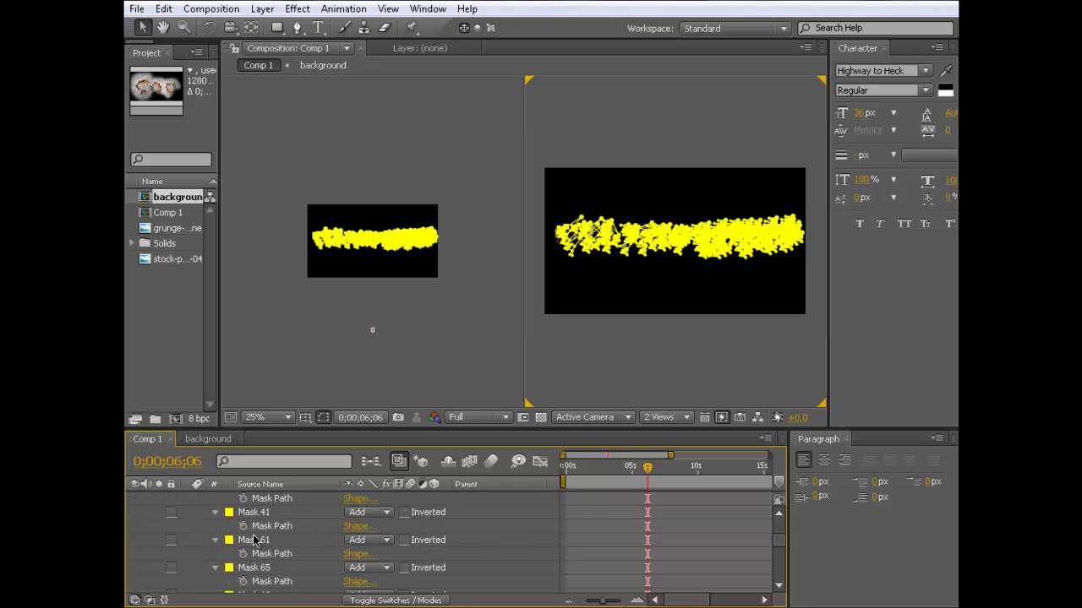
scroll(264, 535, down, 10)
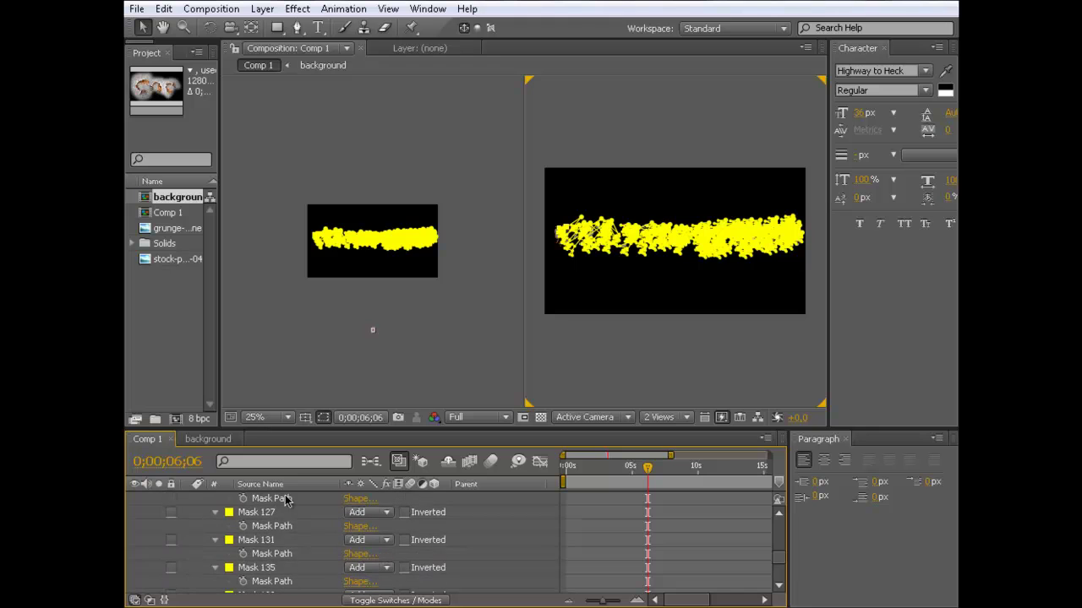
scroll(330, 543, down, 10)
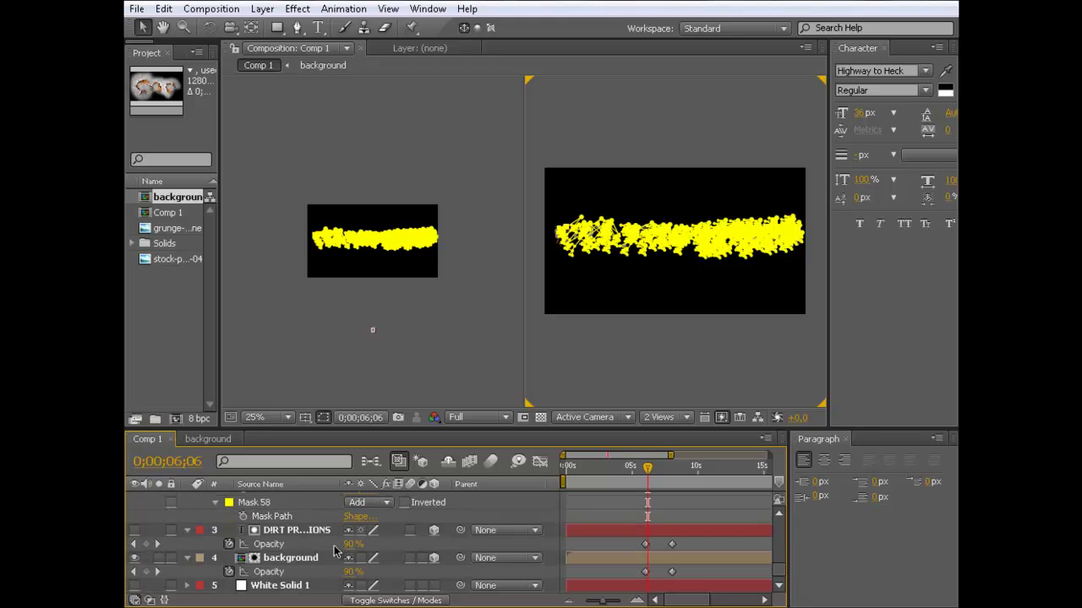
click(301, 501)
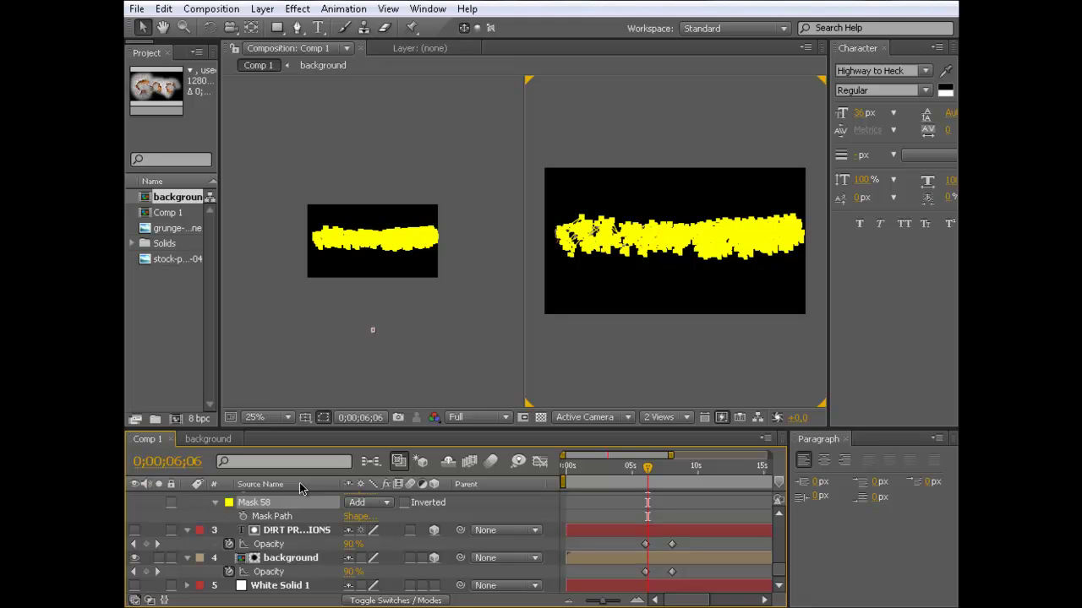
key(ctrl+z)
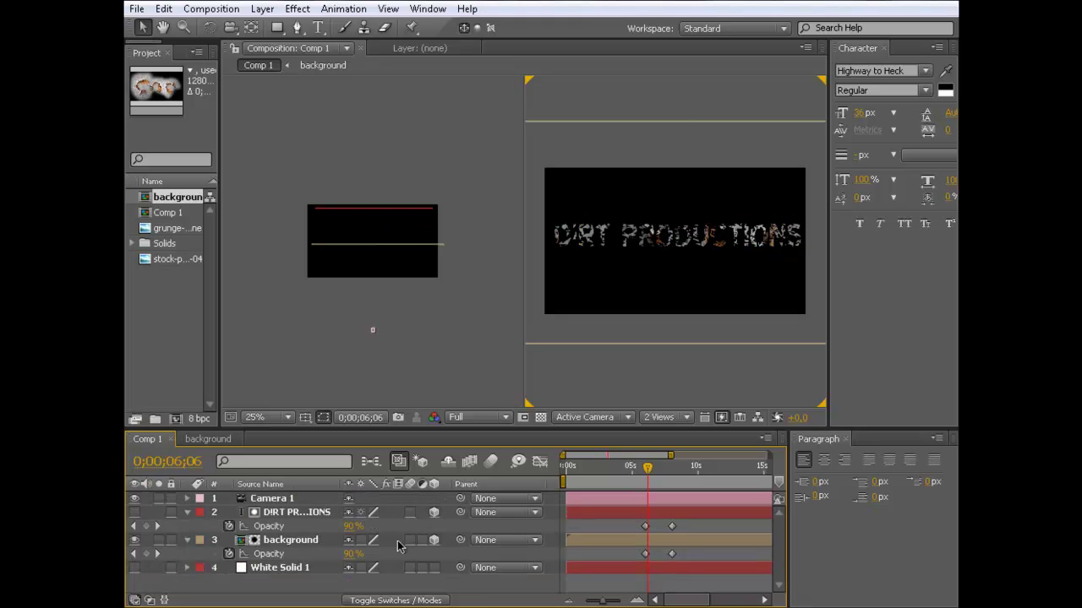
- Duplicate the title layer as a visible, unmasked 2D copy above the shattered title and scrub through the timeline
click(295, 513)
key(ctrl+d)
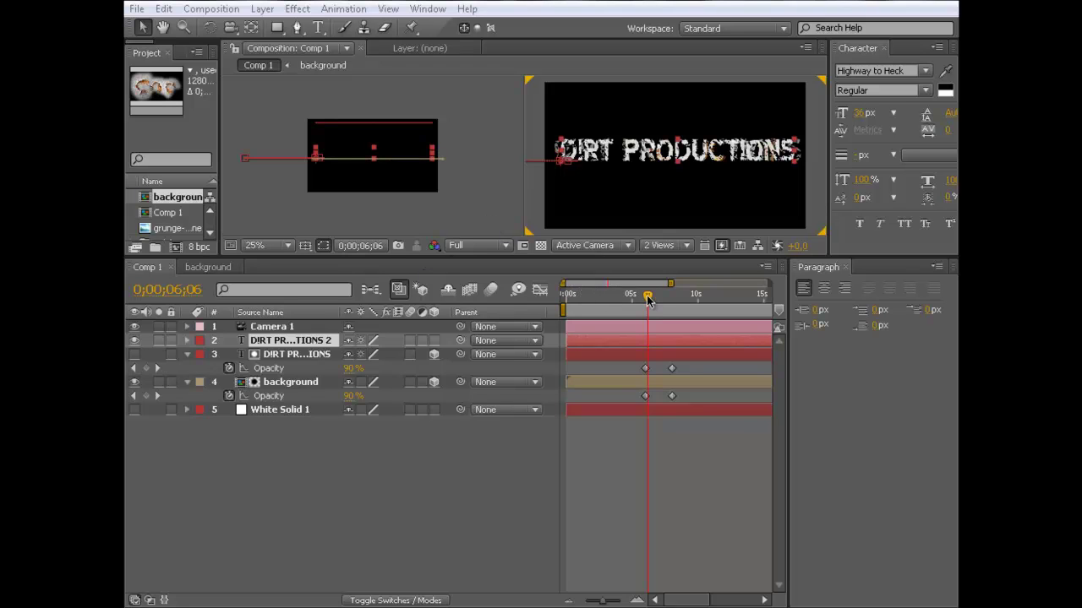
drag(647, 297, 586, 307)
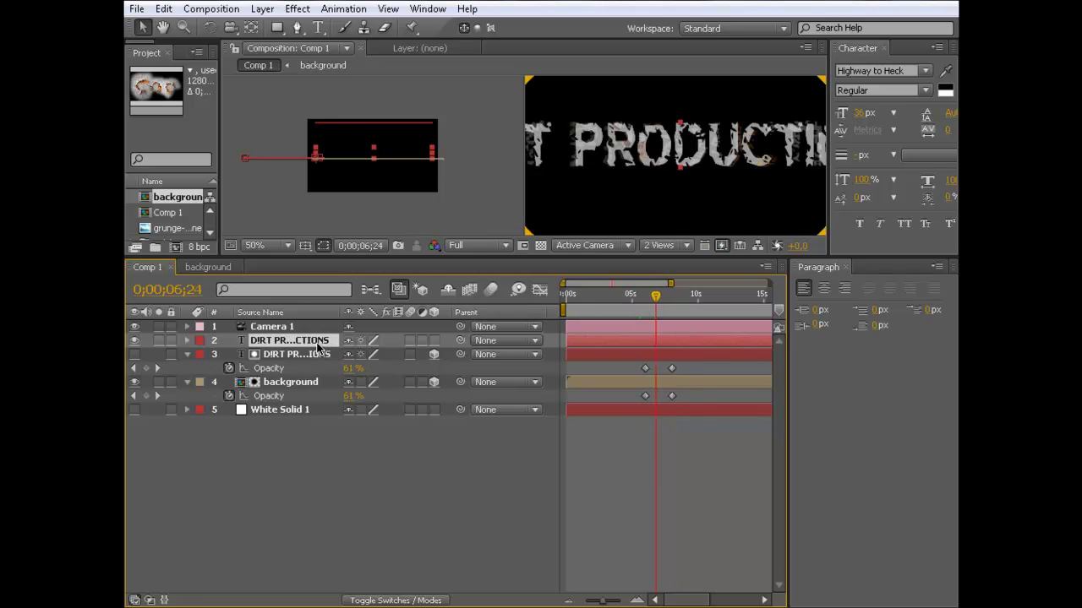
- Swap the unmasked title copy's Opacity keyframes so that it fades in from 0% to 100%, and play the fade
key(t)
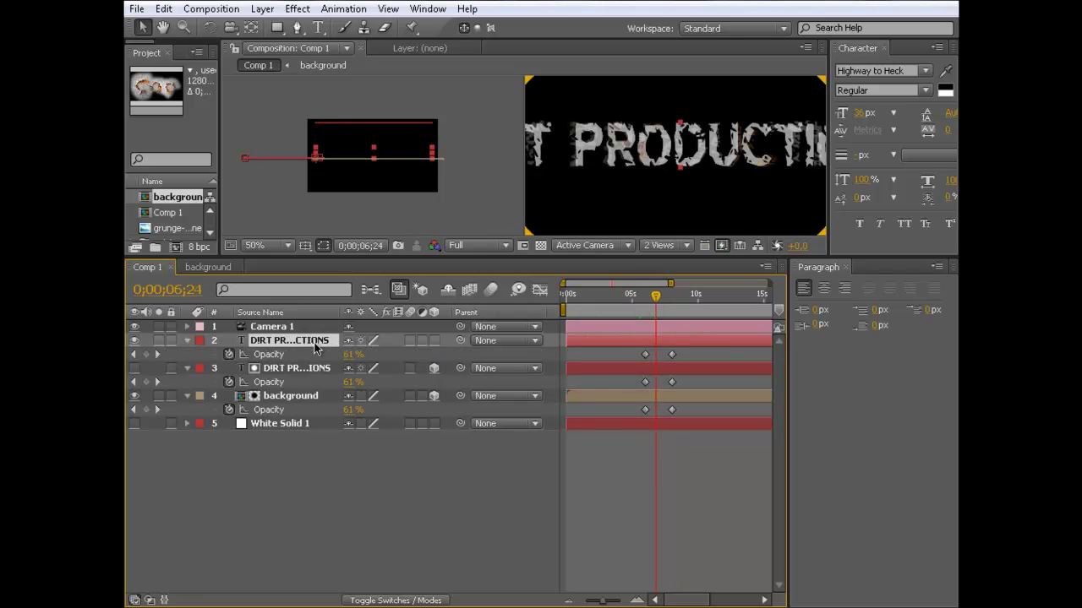
mouse_move(671, 355)
mouse_down()
mouse_move(685, 355)
mouse_move(671, 355)
mouse_up()
click(645, 355)
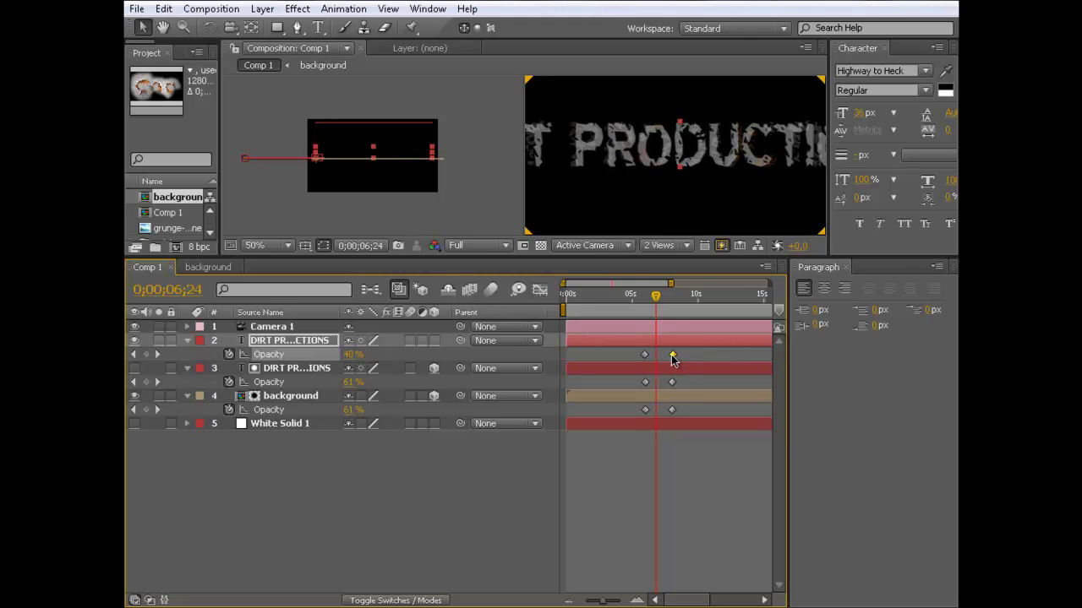
key(space)
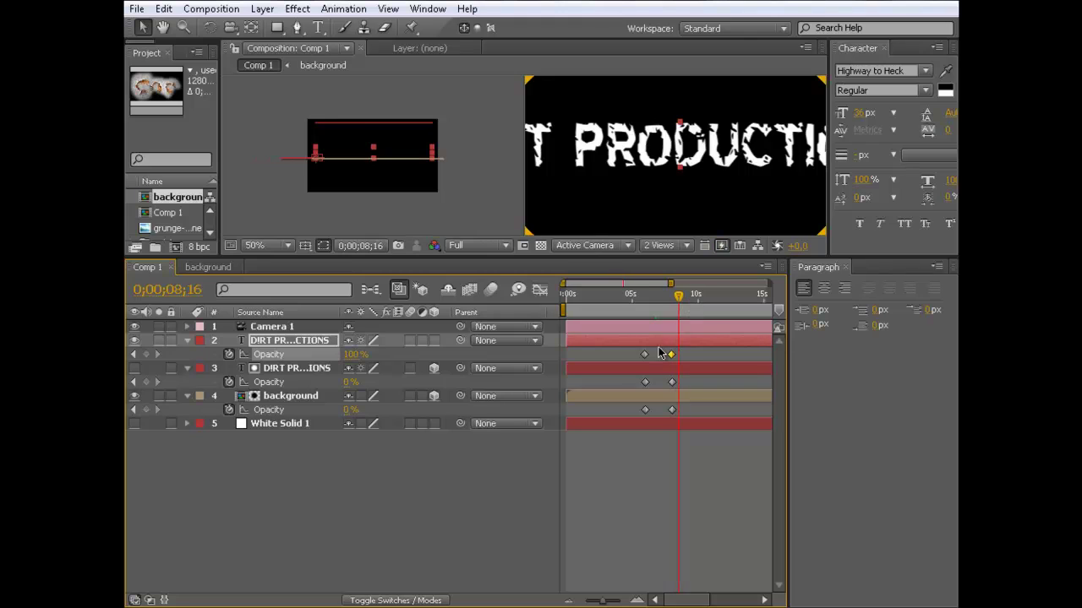
- Move the title copy's 100% Opacity keyframe earlier, to about 0;00;07;00, and scrub through the crossfade up to 0;00;07;15
drag(672, 355, 663, 355)
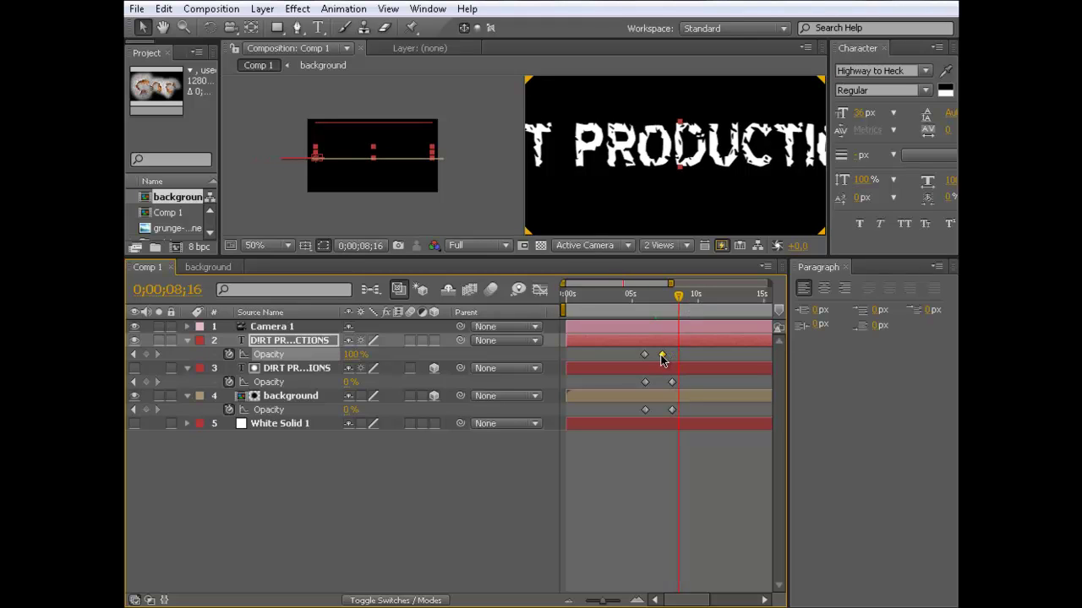
click(644, 295)
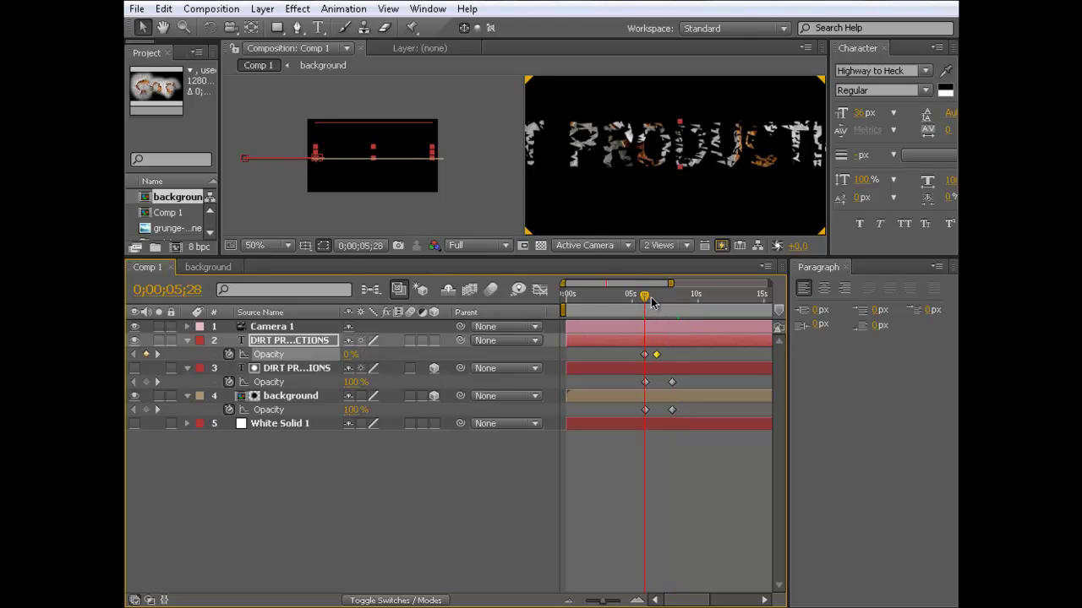
drag(649, 305, 666, 302)
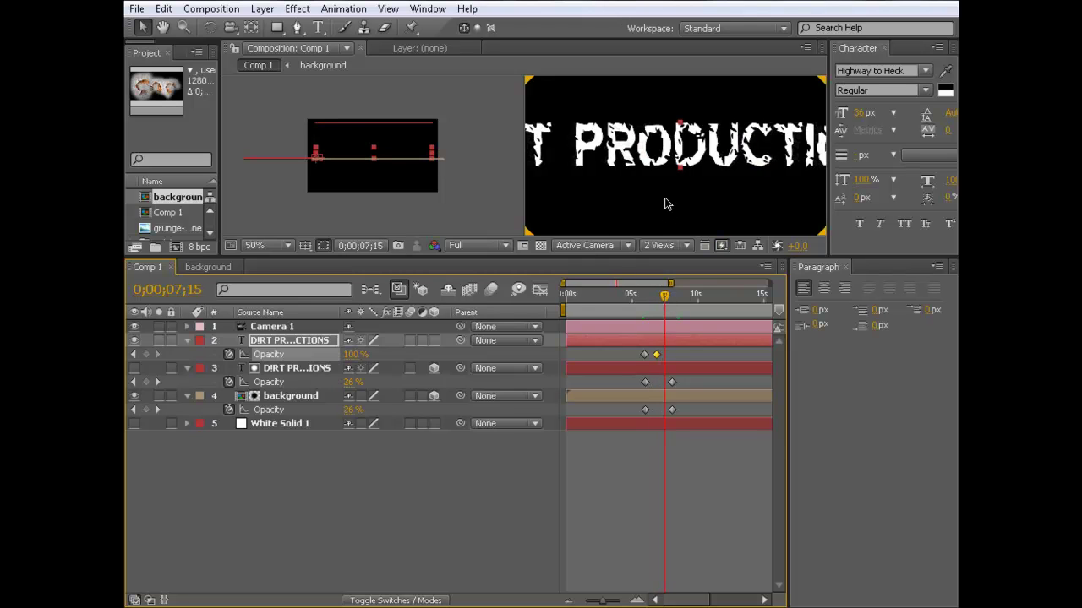
- Enlarge the composition viewer area and switch the layout to 1 View
scroll(664, 208, down, 2)
drag(583, 256, 669, 409)
click(666, 397)
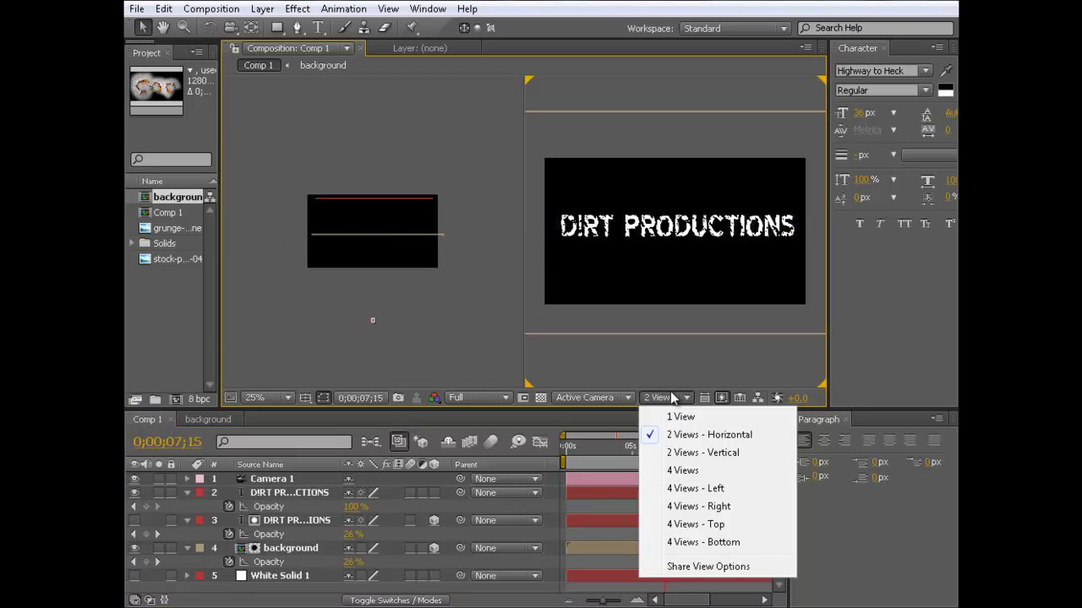
click(659, 414)
click(707, 550)
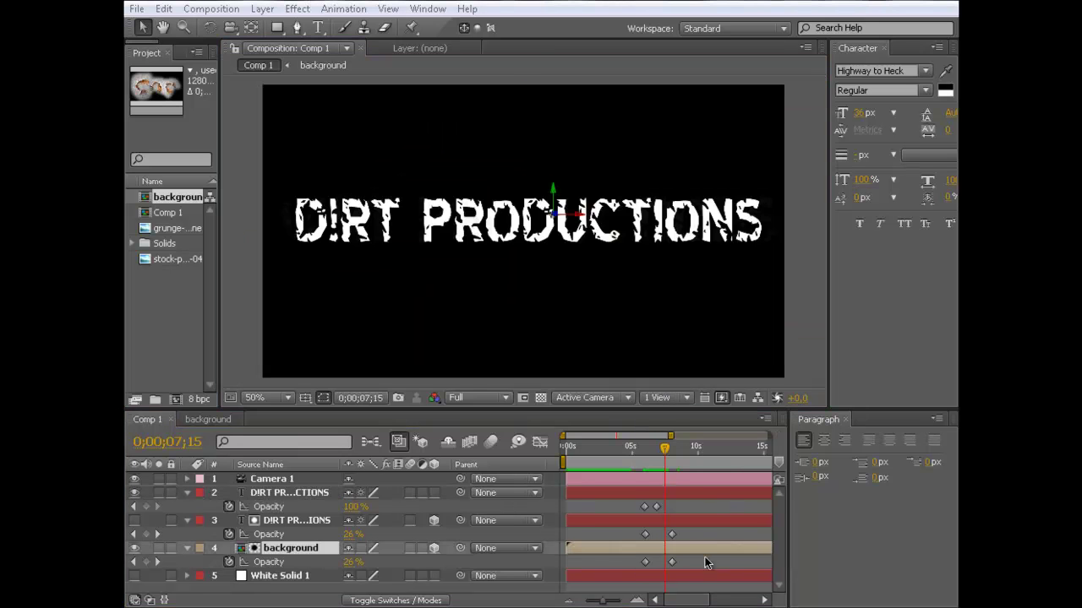
- Preview the crossfade between the shattered and solid titles and examine the frame at 0;00;06;08
drag(623, 446, 621, 453)
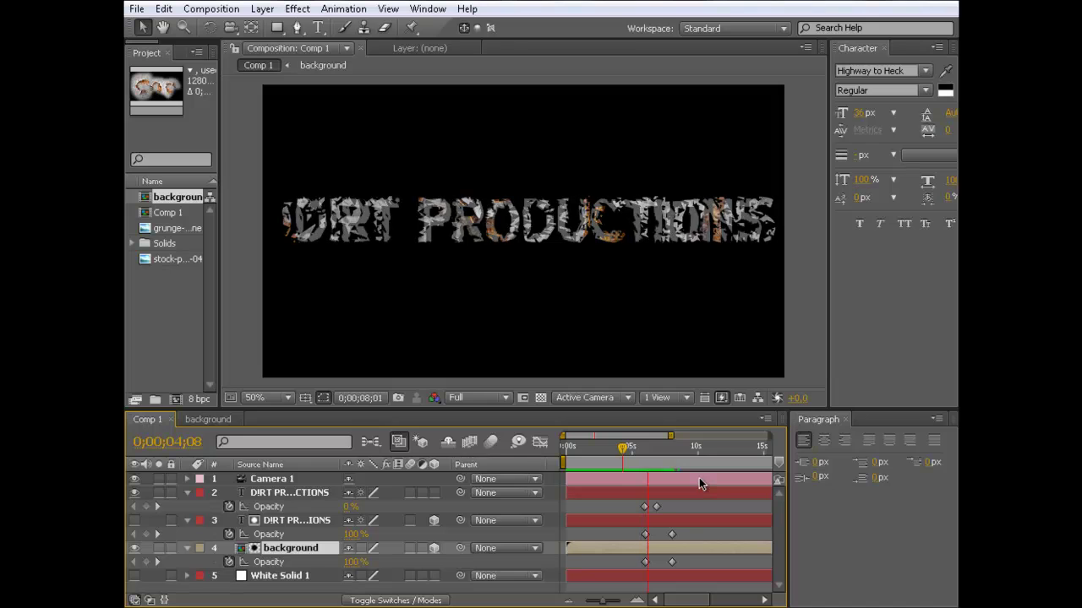
key(space)
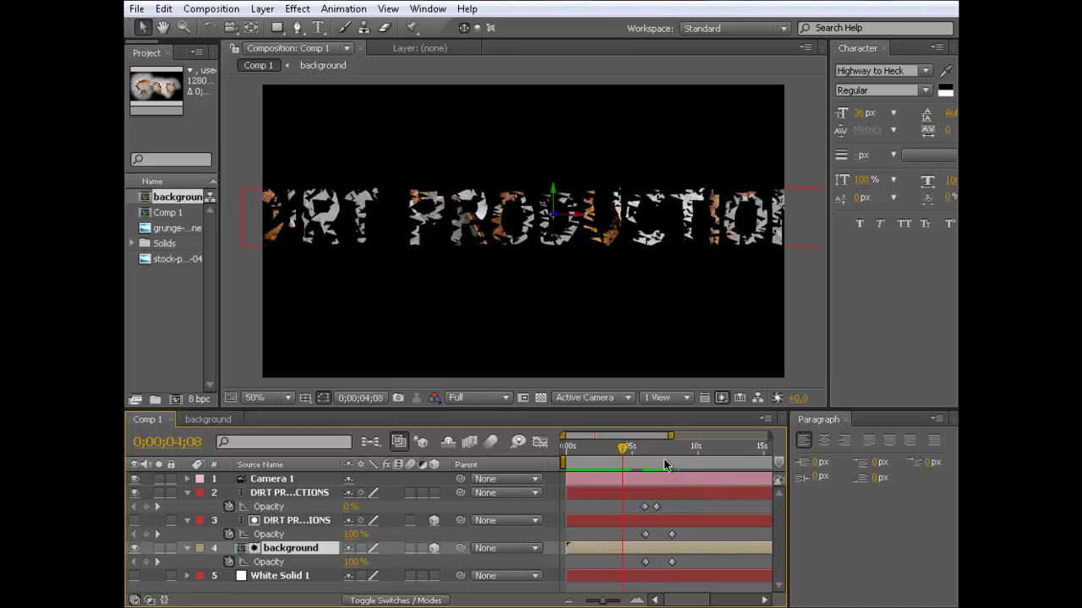
drag(658, 452, 649, 472)
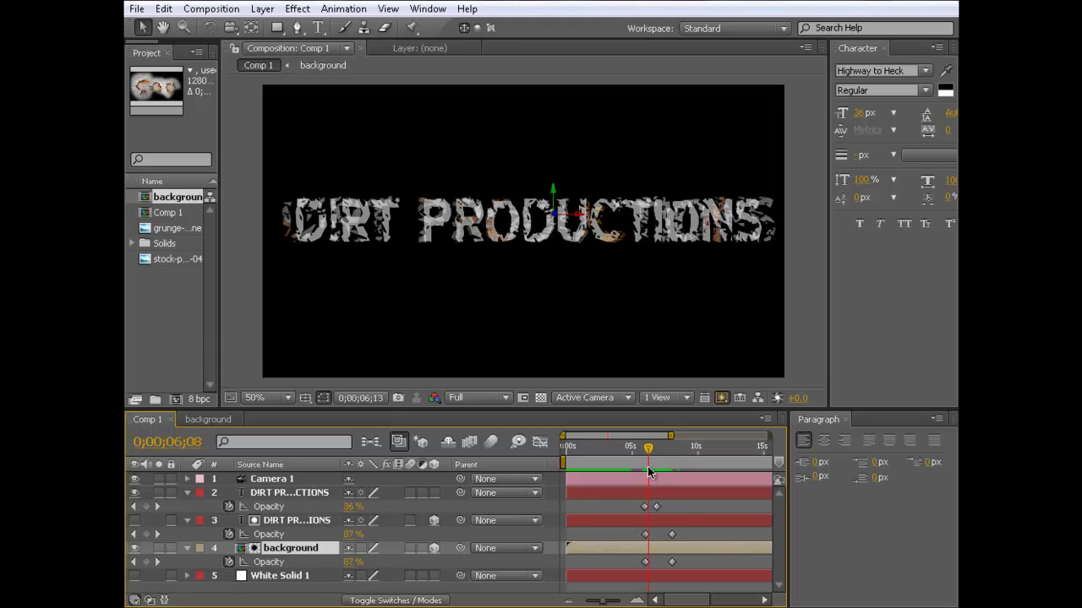
- Scale the 2D title copy up slightly so its lettering lines up with the shattered title behind it
click(433, 493)
click(433, 493)
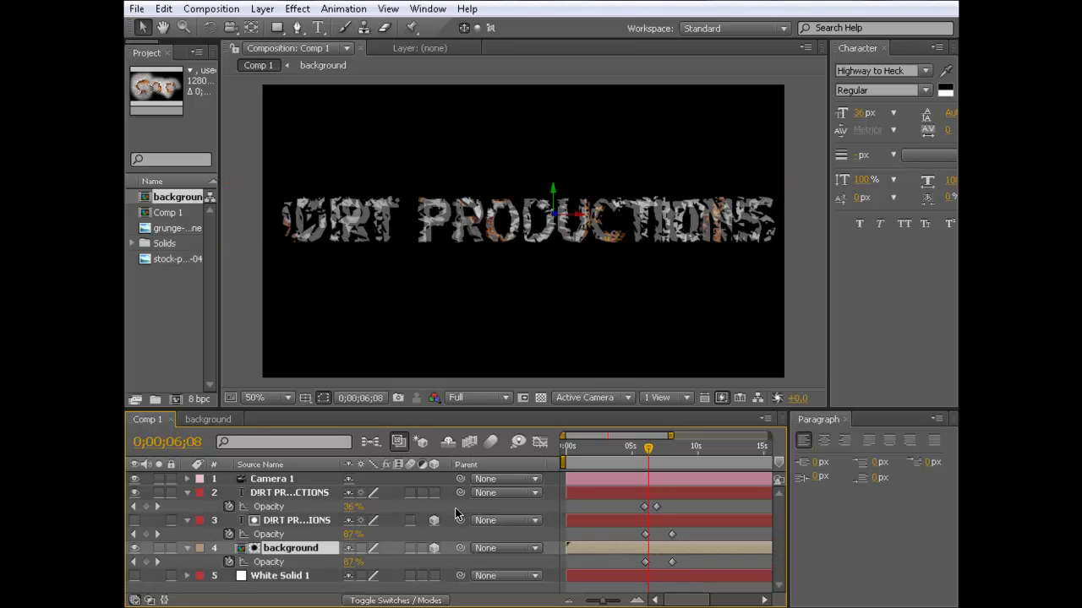
click(312, 492)
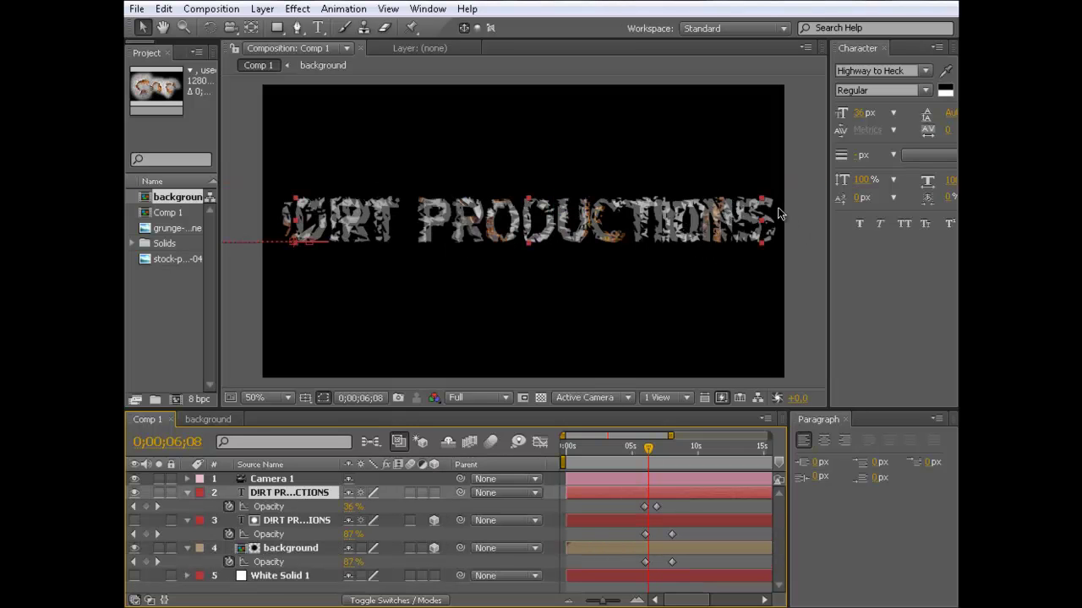
click(740, 207)
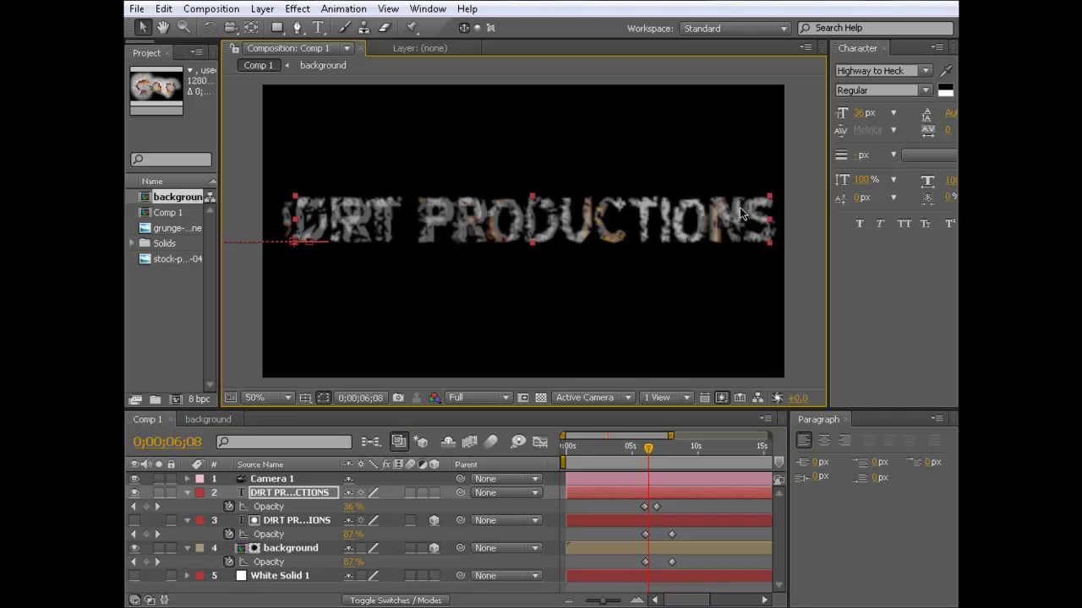
drag(732, 212, 743, 212)
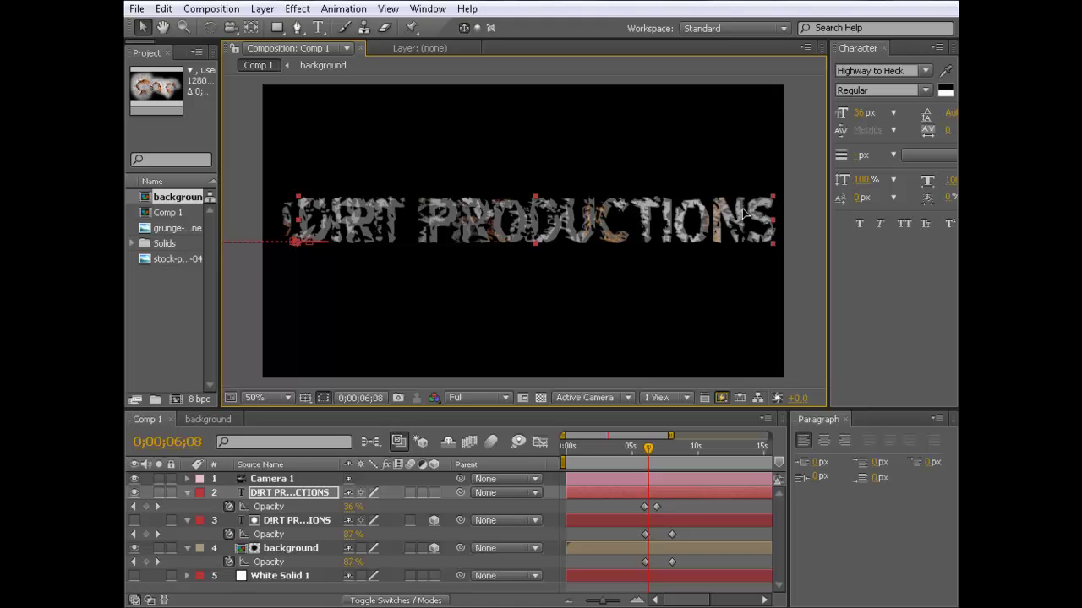
click(811, 292)
- Move the title copy's 0% Opacity keyframe to about 0;00;05;06 and its 100% keyframe to about 0;00;07;05
drag(657, 507, 636, 509)
click(645, 507)
click(664, 507)
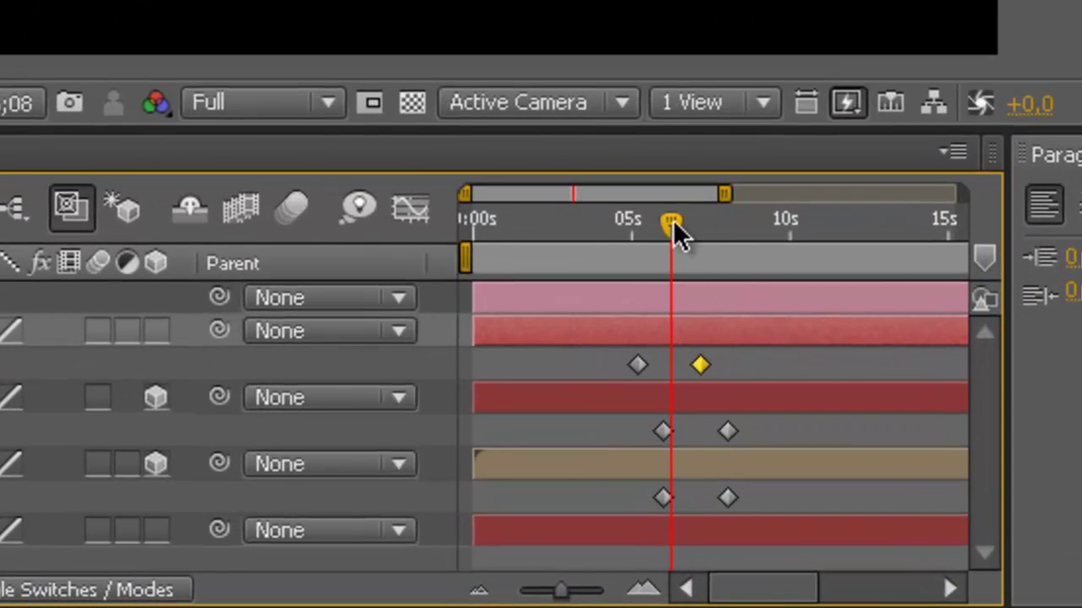
- Apply Fast Blur to the title copy and keyframe its Blurriness at 413 at 0;00;05;08
drag(673, 220, 639, 225)
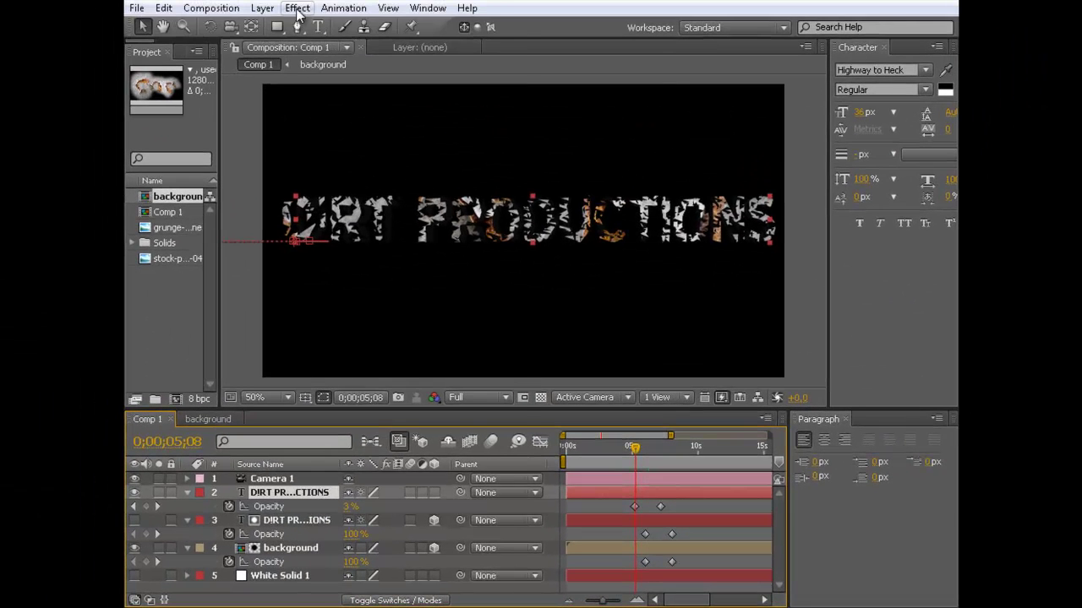
click(298, 11)
mouse_move(355, 123)
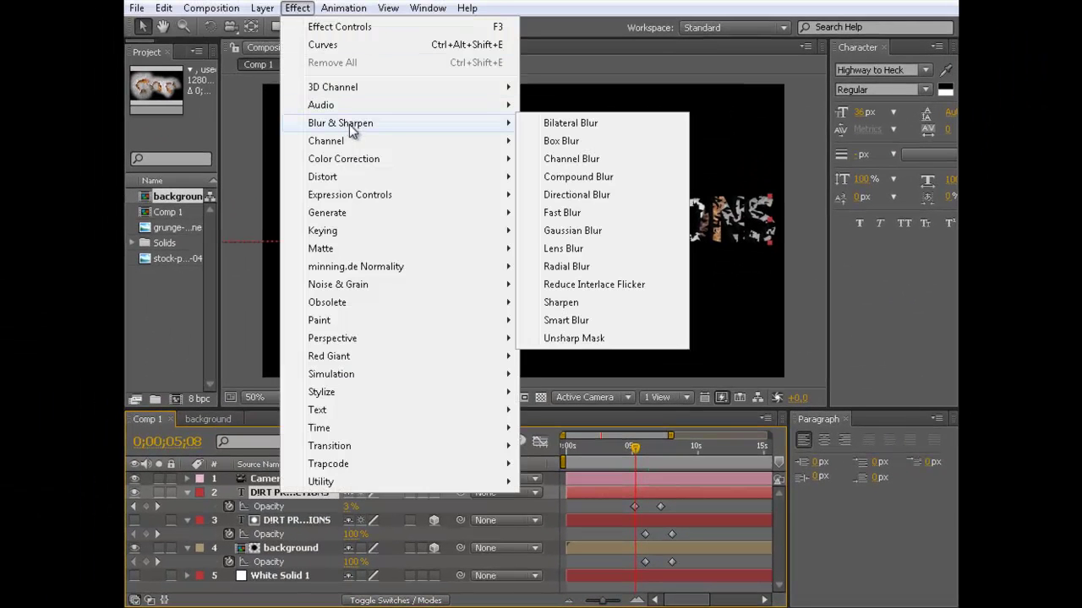
click(584, 217)
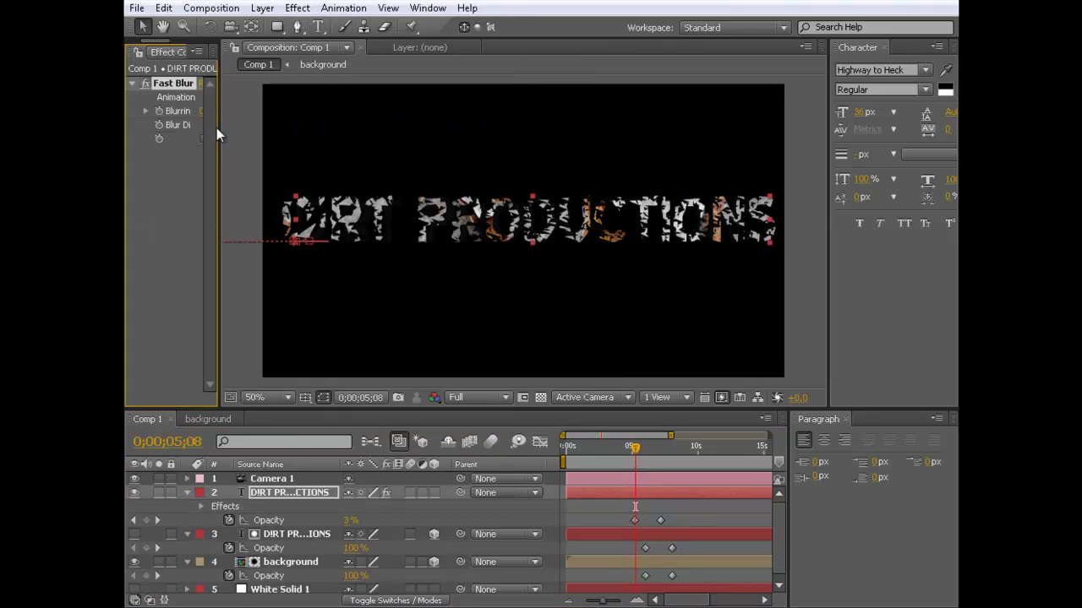
drag(217, 134, 377, 115)
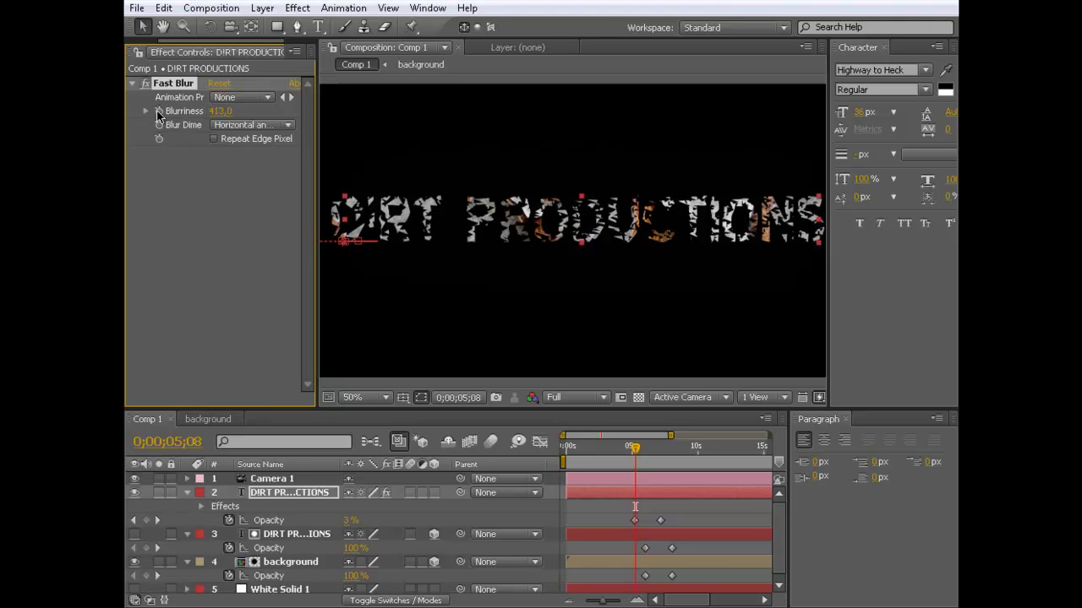
- Set the title copy's Fast Blur Blurriness to 0 at 0;00;07;02 and scrub back to 0;00;01;29
click(658, 450)
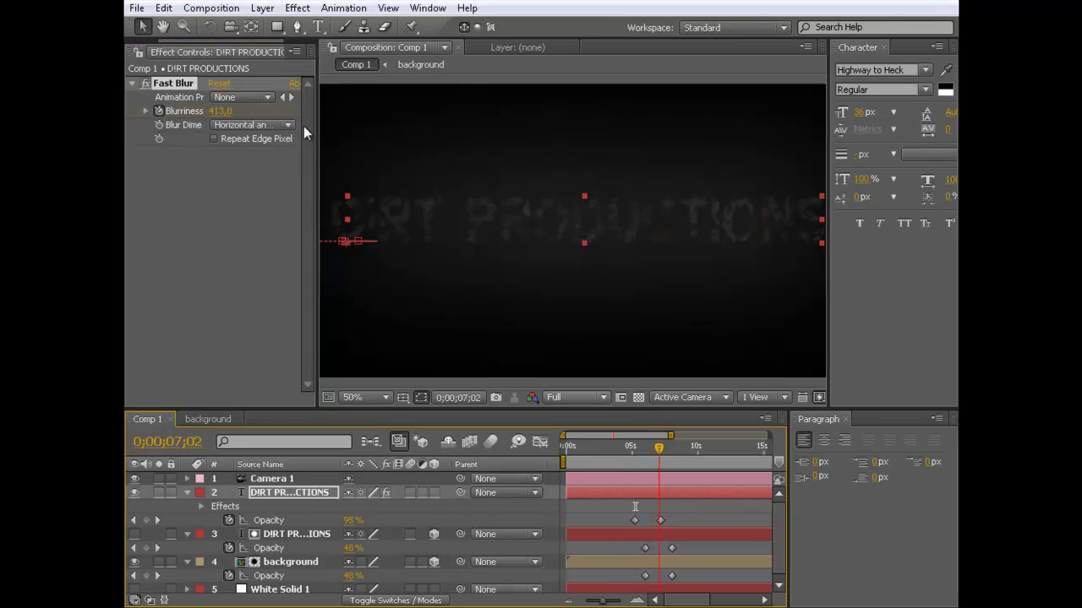
click(219, 110)
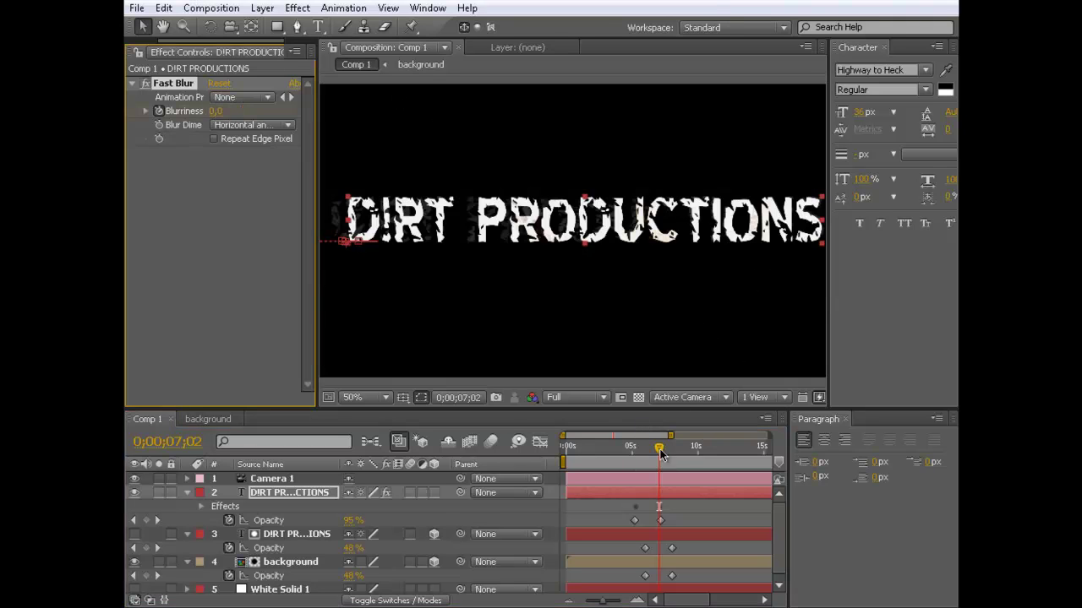
drag(642, 454, 591, 448)
scroll(716, 325, down, 2)
- Move the shattered title's second and third Position keyframes to about 0;00;05;00 and 0;00;07;12 to slow the fly-by
click(315, 491)
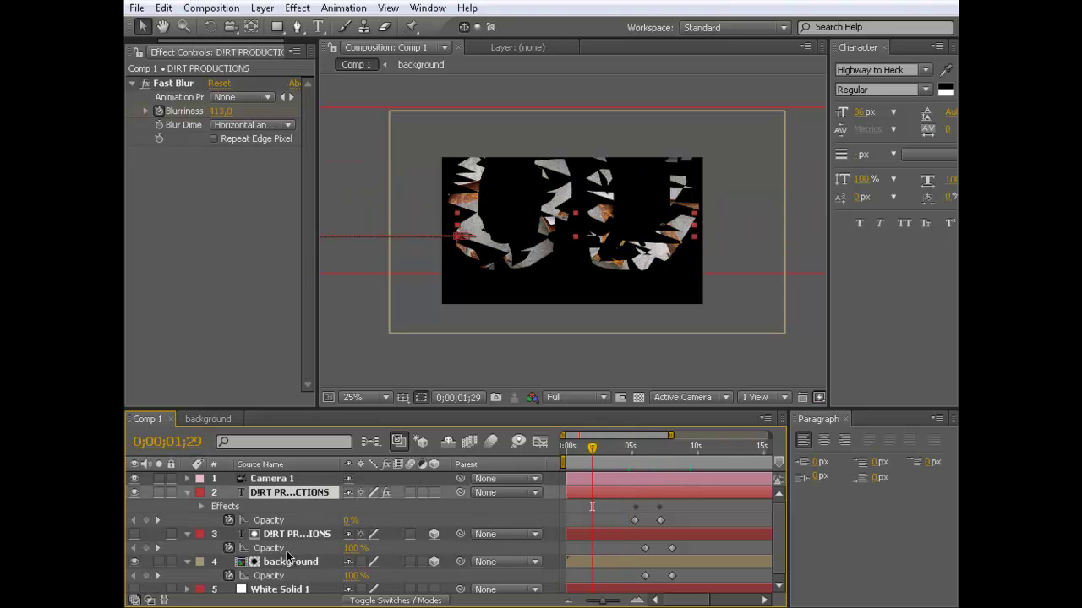
click(298, 535)
key(p)
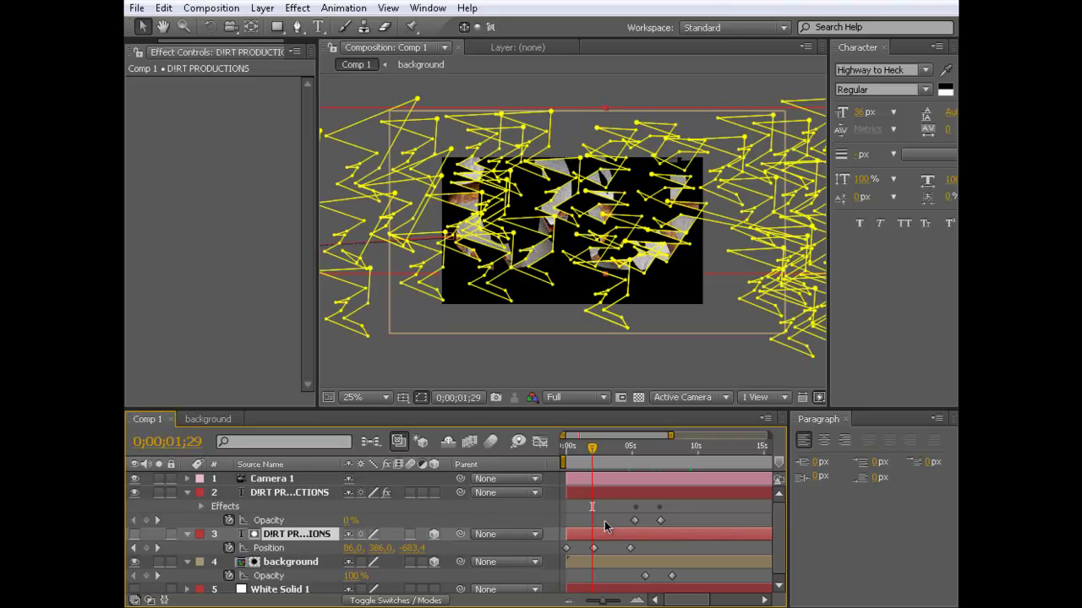
drag(594, 545, 662, 551)
click(630, 550)
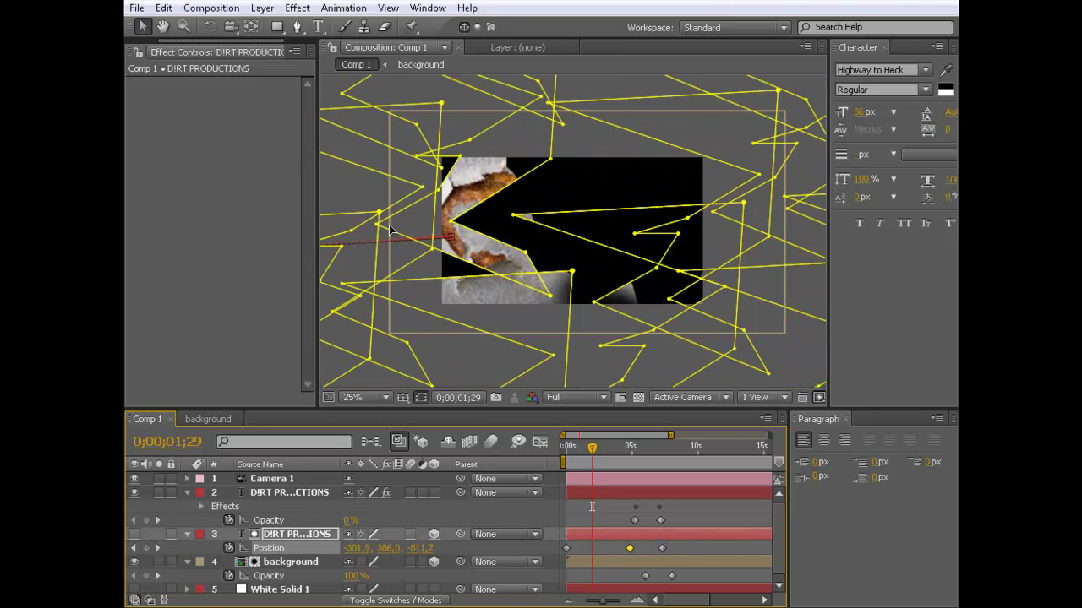
- Preview the slowed fly-by and blurred title reveal, and check the frame at 0;00;09;14
click(818, 373)
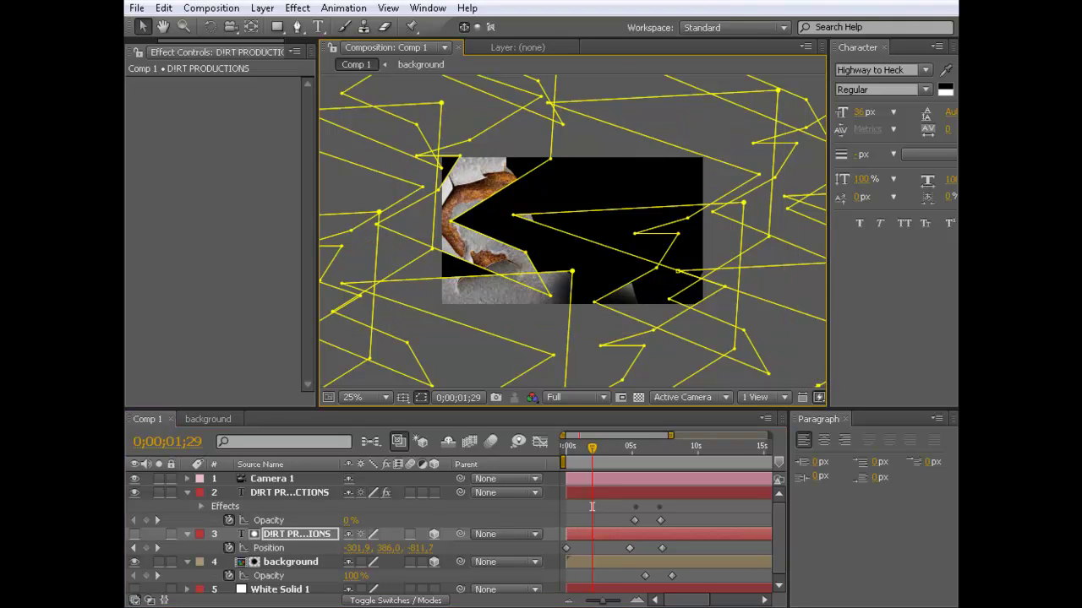
key(space)
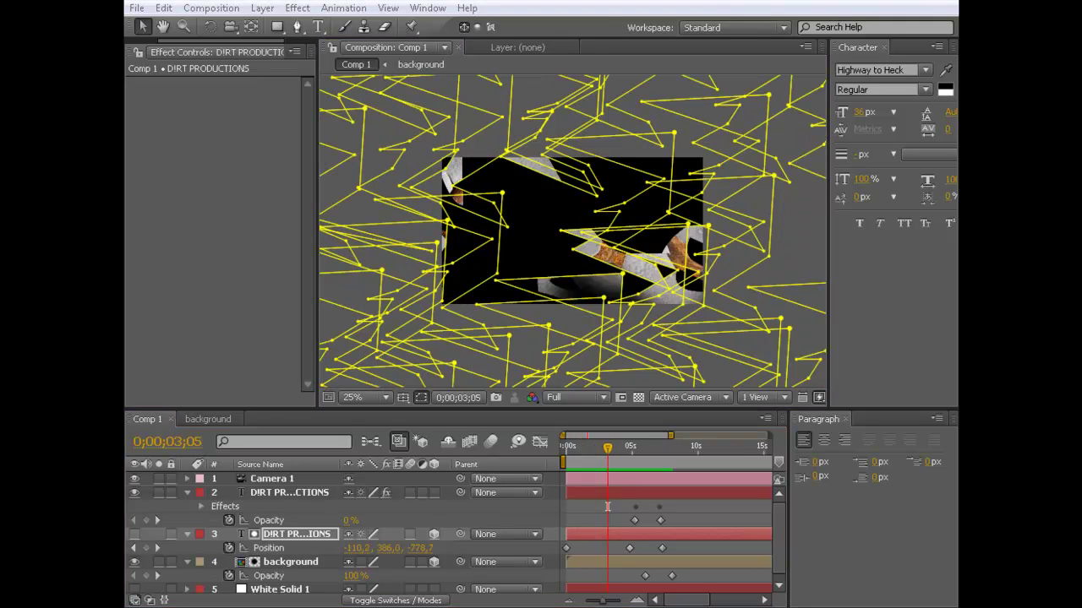
click(582, 448)
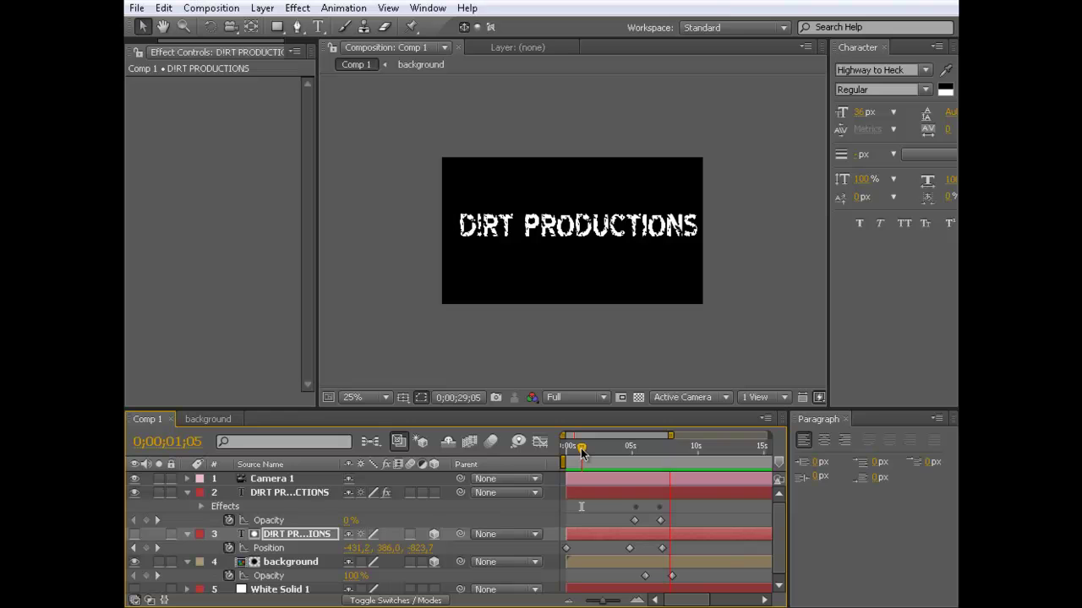
click(672, 467)
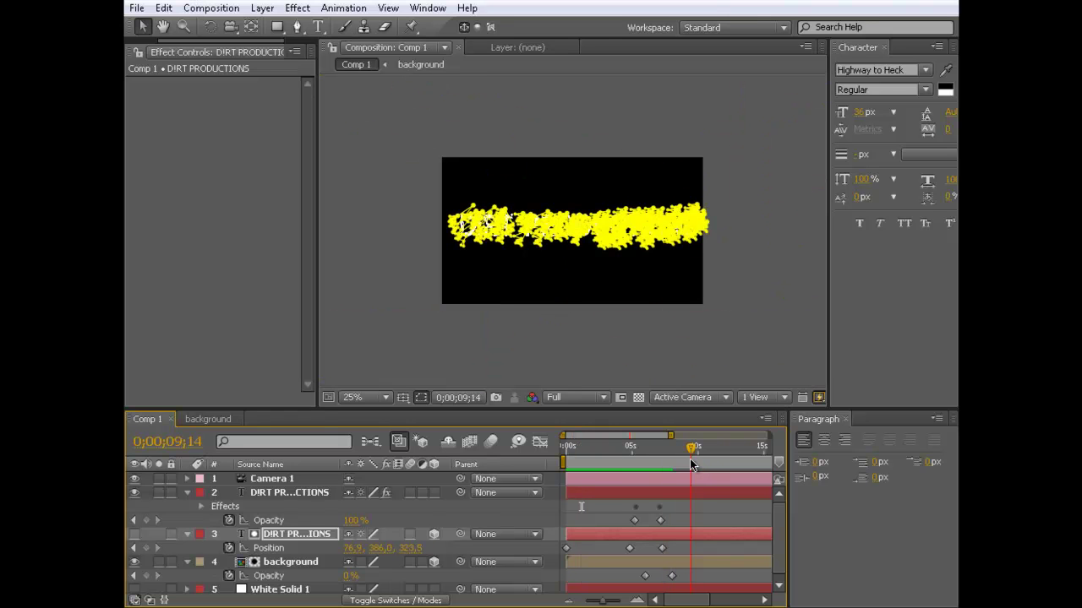